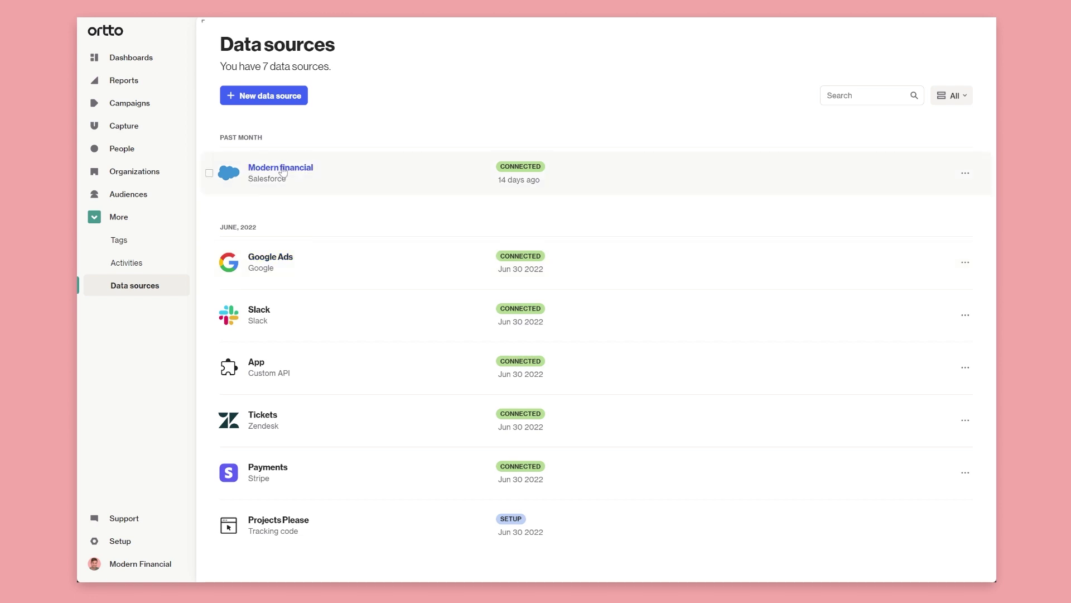
# Step: Open the Modern financial Salesforce data source and scroll to its Salesforce field counts per object
pyautogui.click(279, 169)
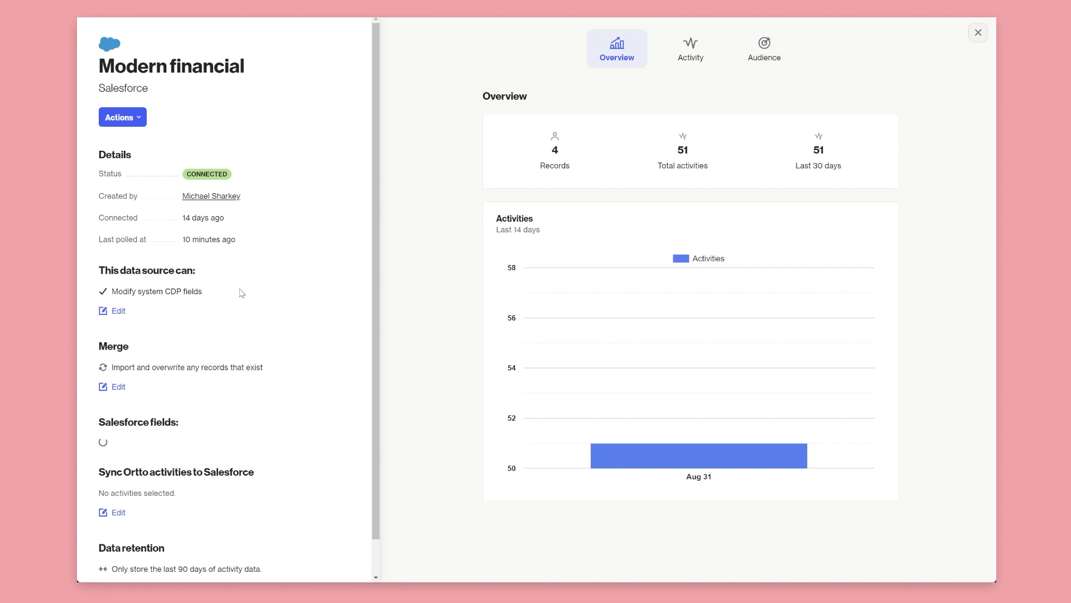
pyautogui.scroll(-4, 239, 302)
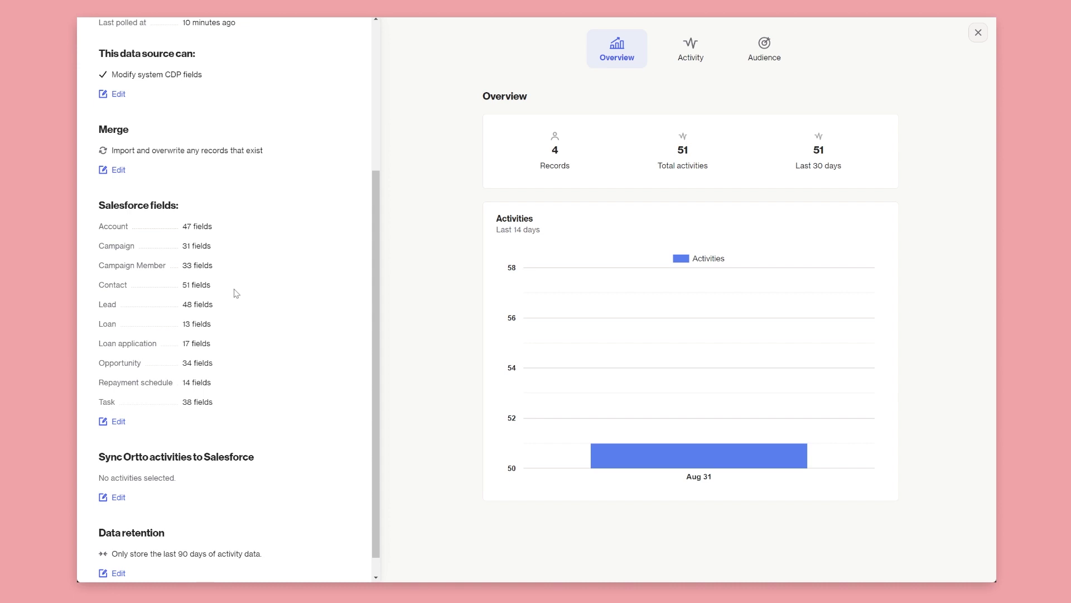
# Step: Edit the Salesforce field sync and show only selected objects, revealing Loan, Loan application and Repayment schedule
pyautogui.click(116, 422)
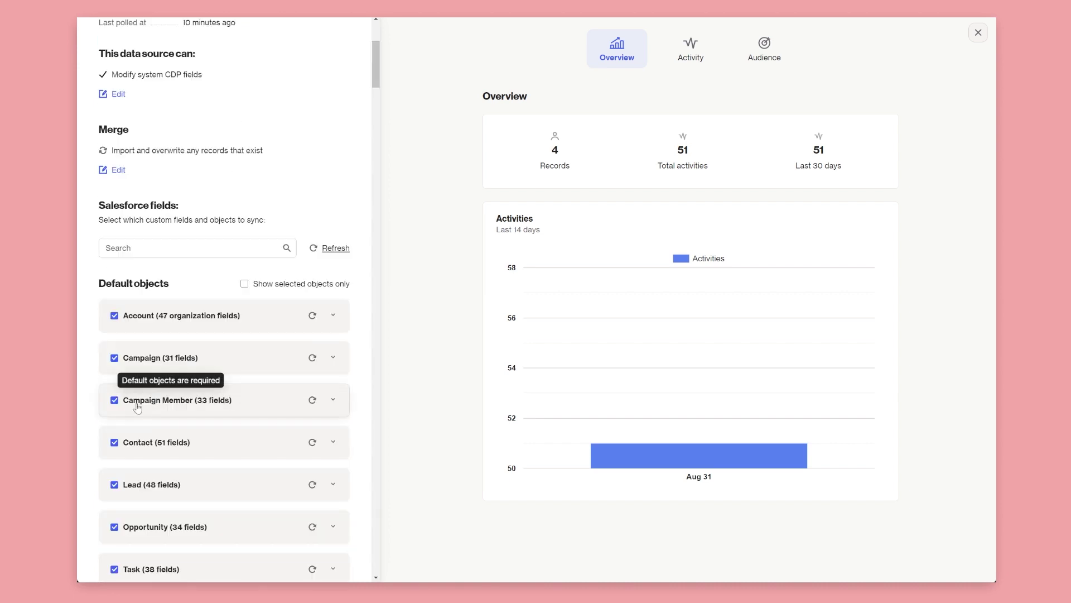
pyautogui.scroll(-3, 137, 408)
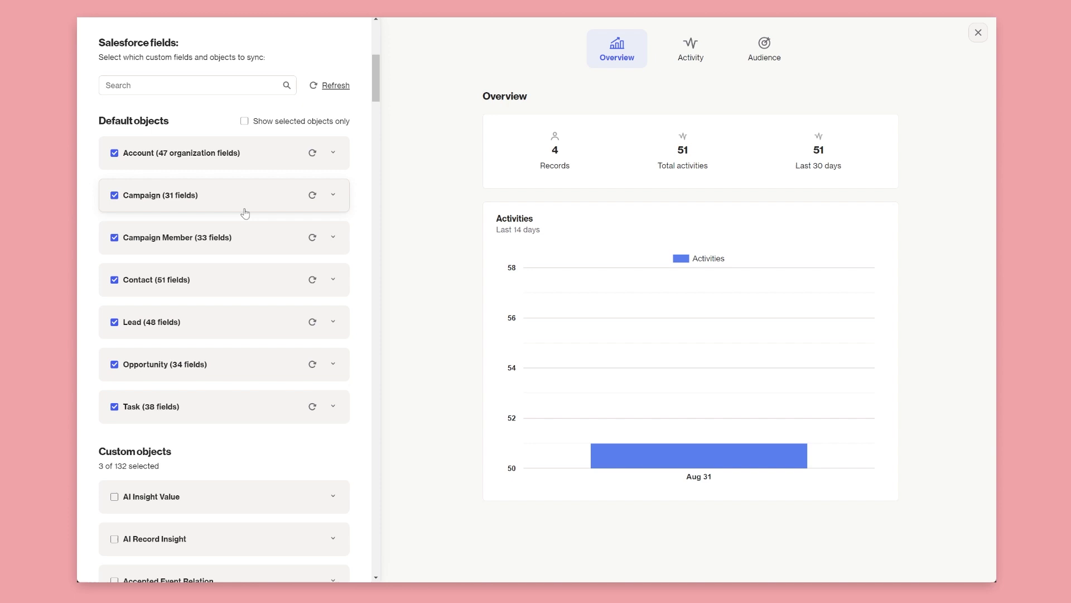
pyautogui.click(244, 121)
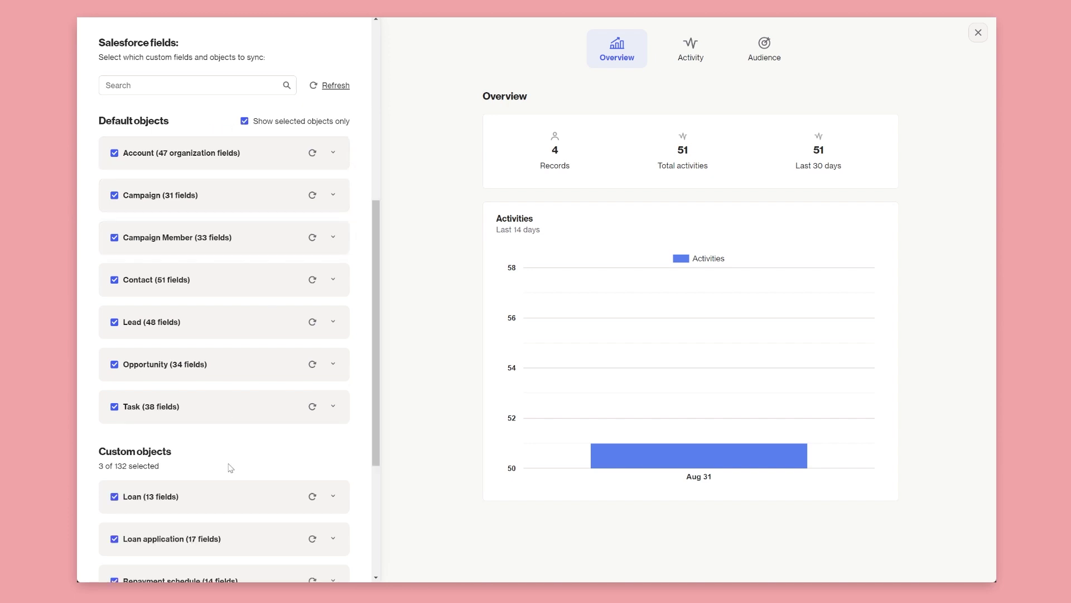
pyautogui.scroll(-2, 228, 467)
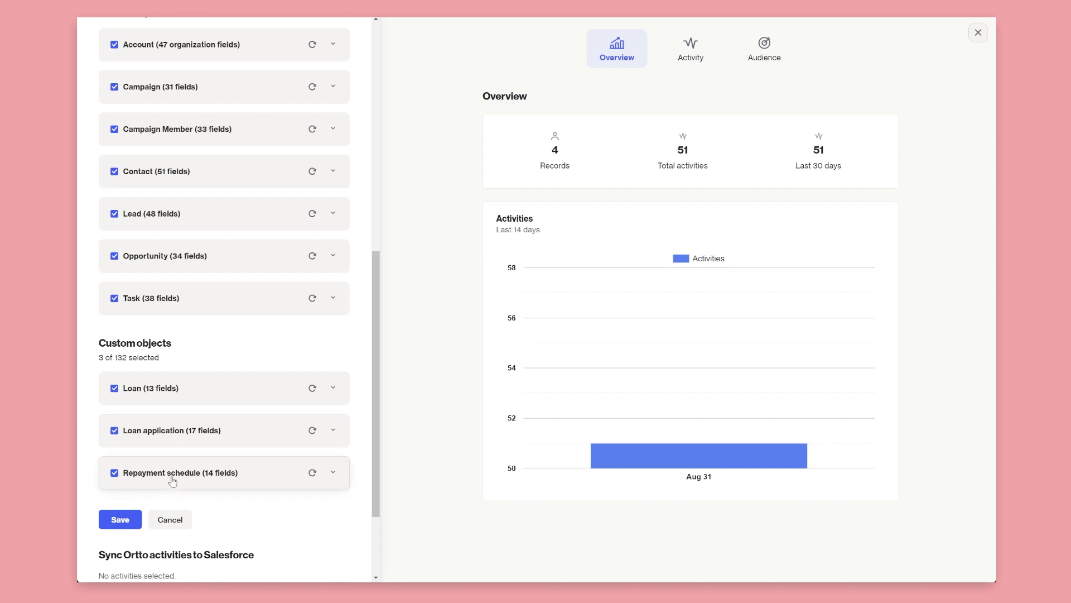
# Step: Expand and review the Loan and Loan application field lists, then collapse both
pyautogui.click(334, 394)
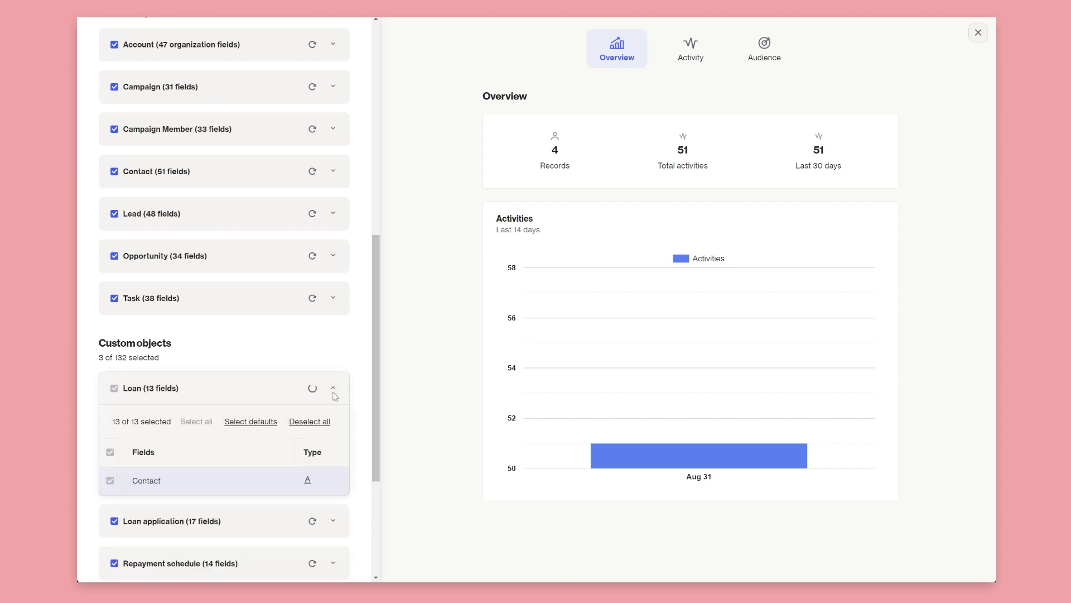
pyautogui.scroll(-5, 263, 453)
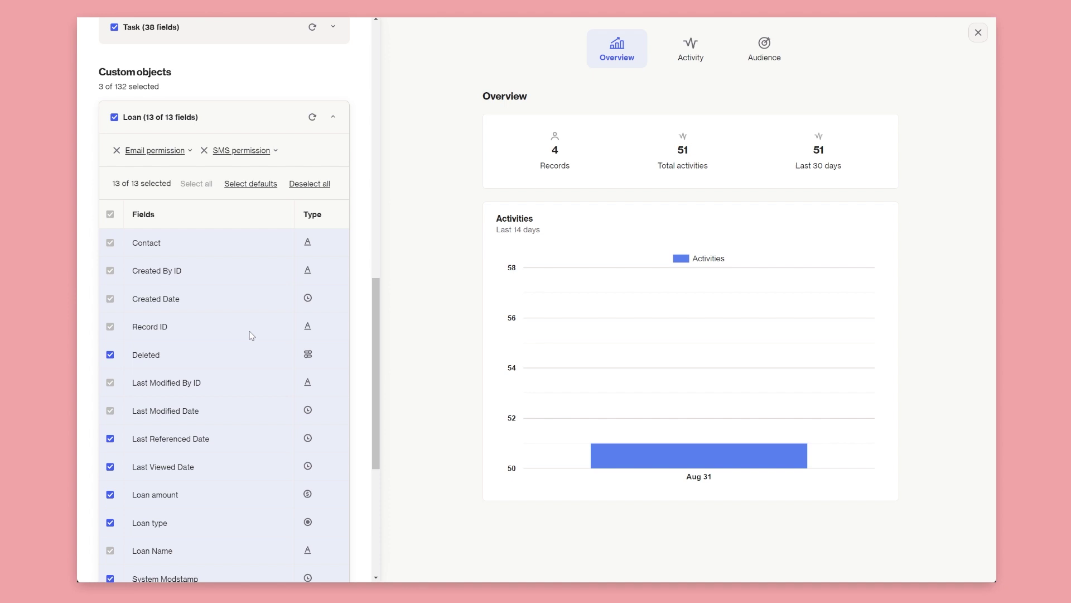
pyautogui.scroll(-4, 244, 325)
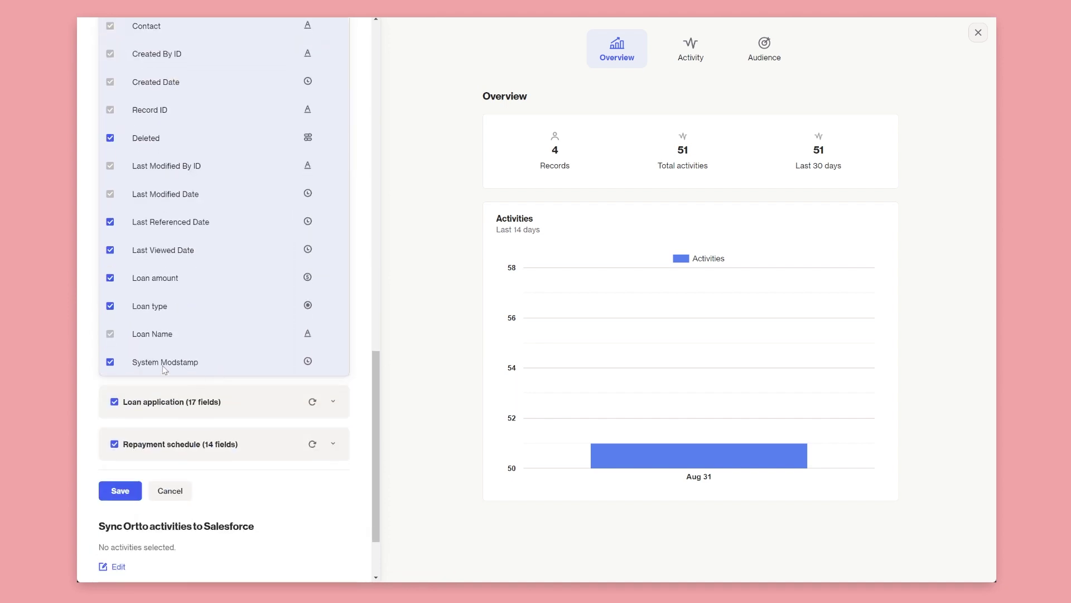
pyautogui.scroll(4, 170, 182)
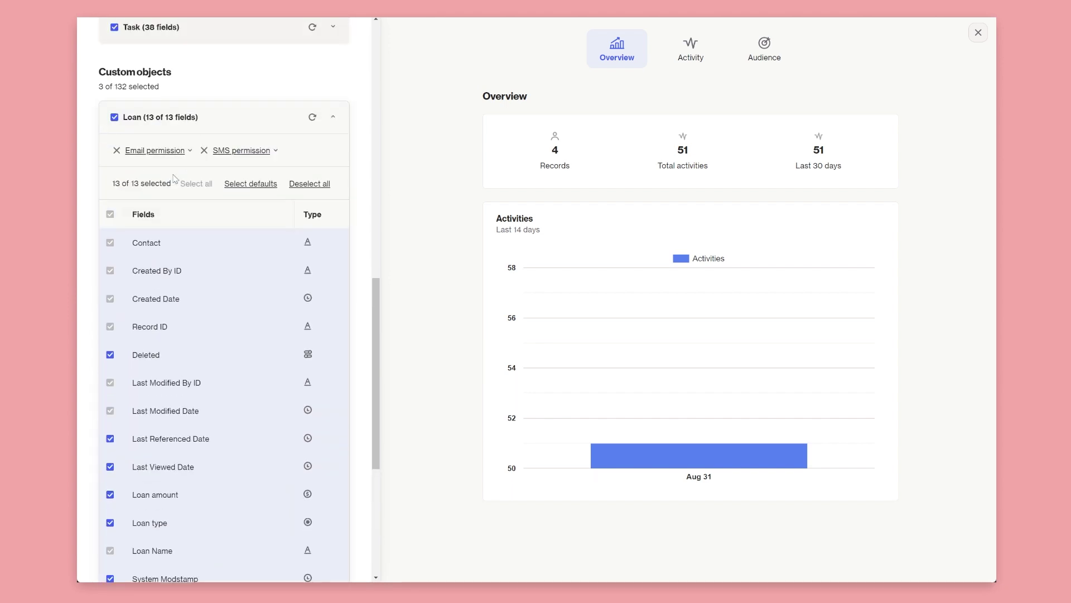
pyautogui.click(266, 121)
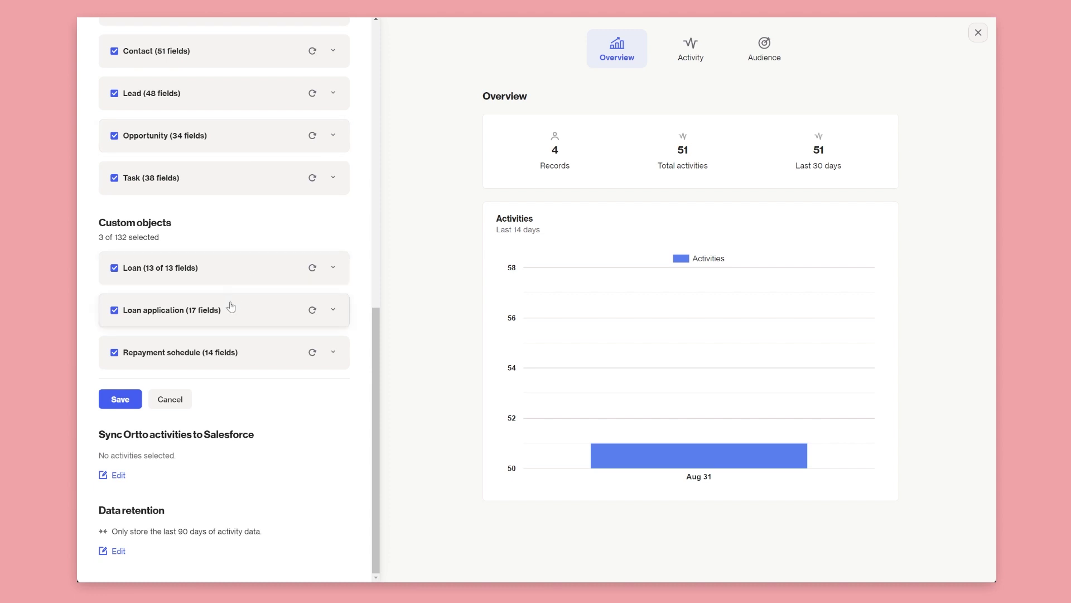
pyautogui.click(331, 313)
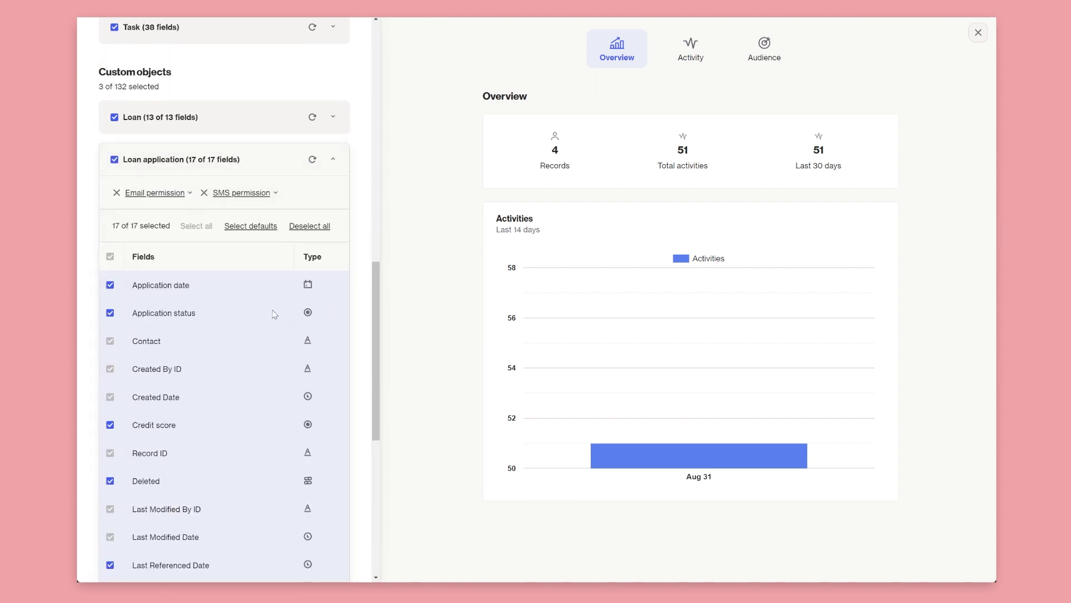
pyautogui.scroll(-2, 274, 314)
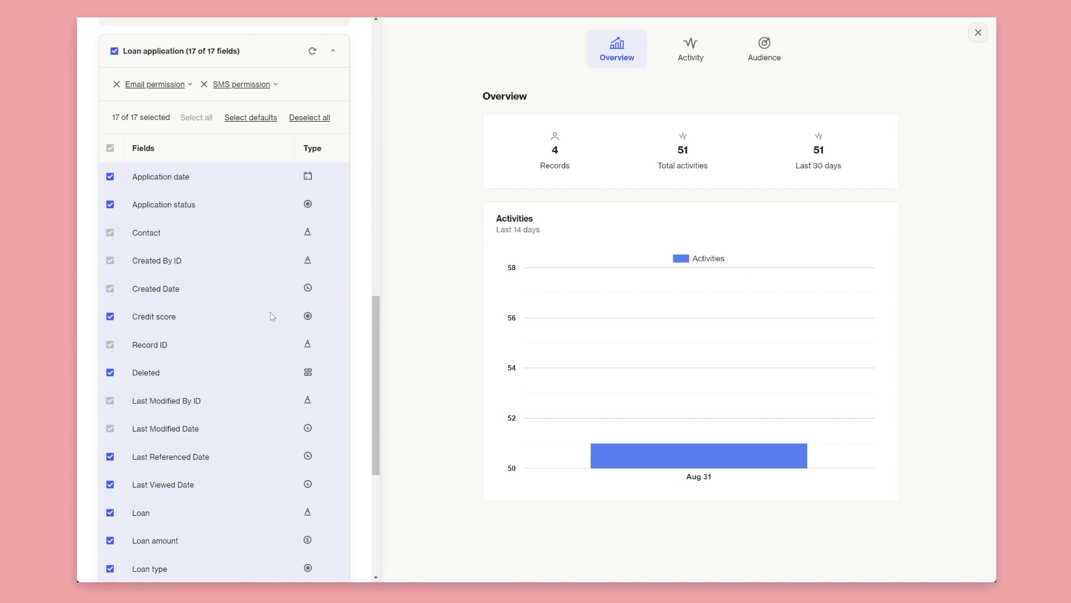
pyautogui.scroll(2, 272, 312)
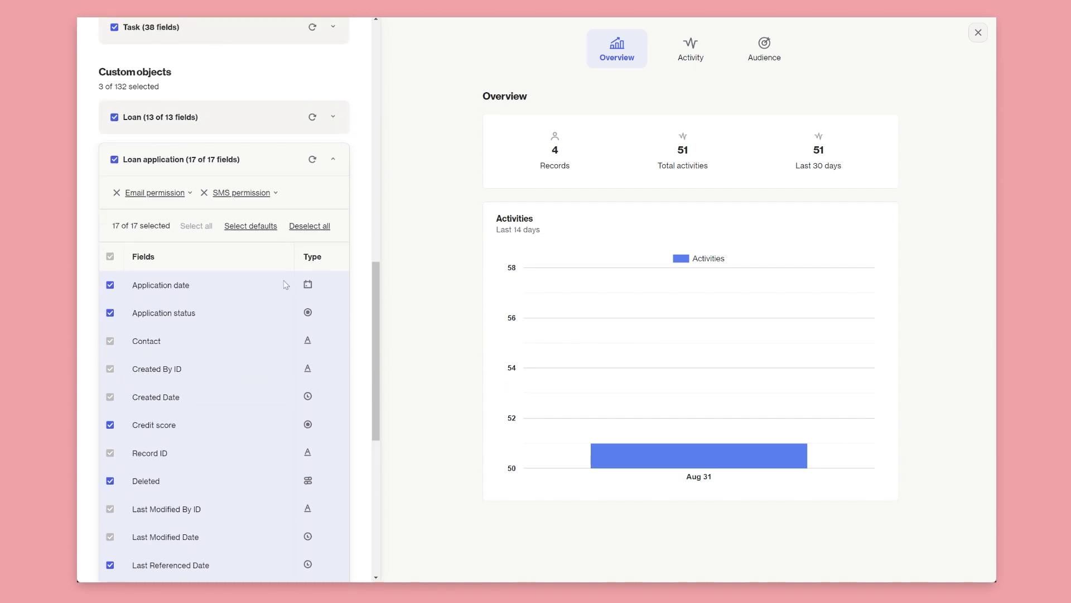
pyautogui.click(335, 160)
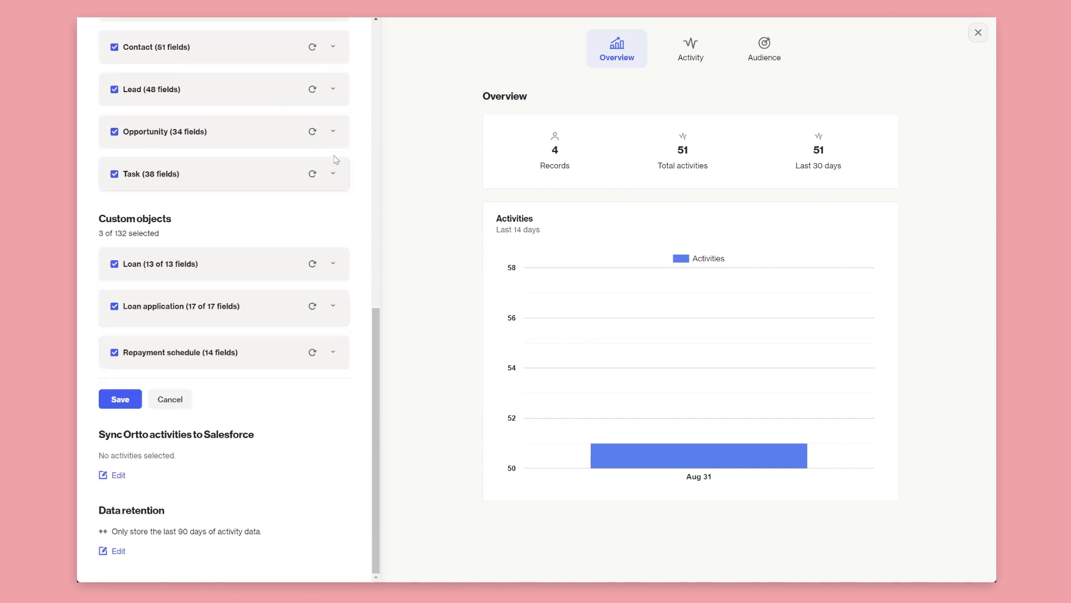
# Step: Expand Repayment schedule and look through its 14 selected fields
pyautogui.click(335, 354)
pyautogui.scroll(-2, 282, 357)
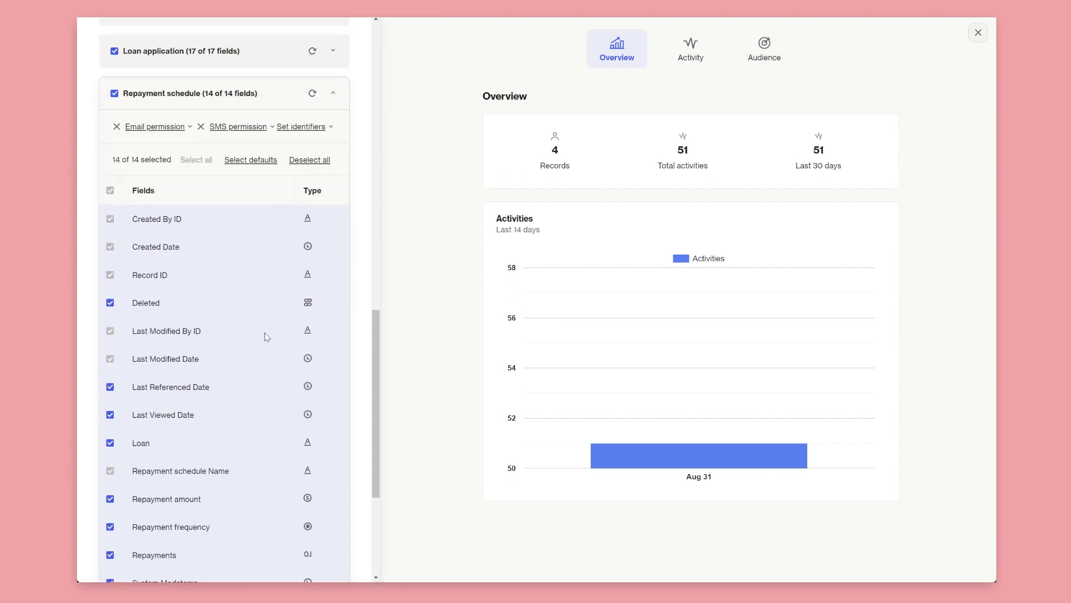
pyautogui.scroll(3, 237, 287)
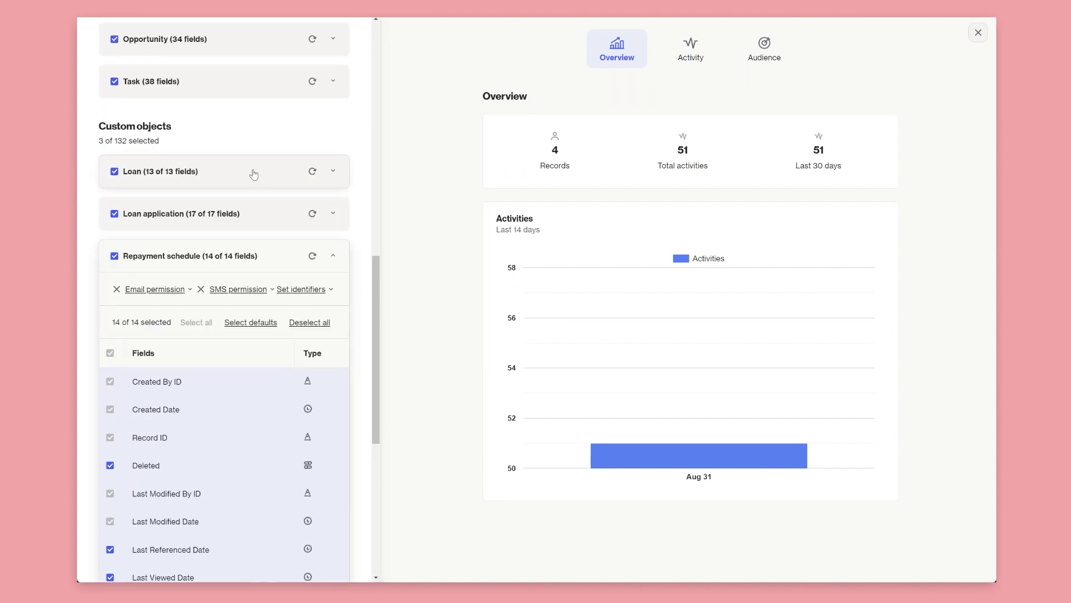
pyautogui.scroll(-3, 249, 442)
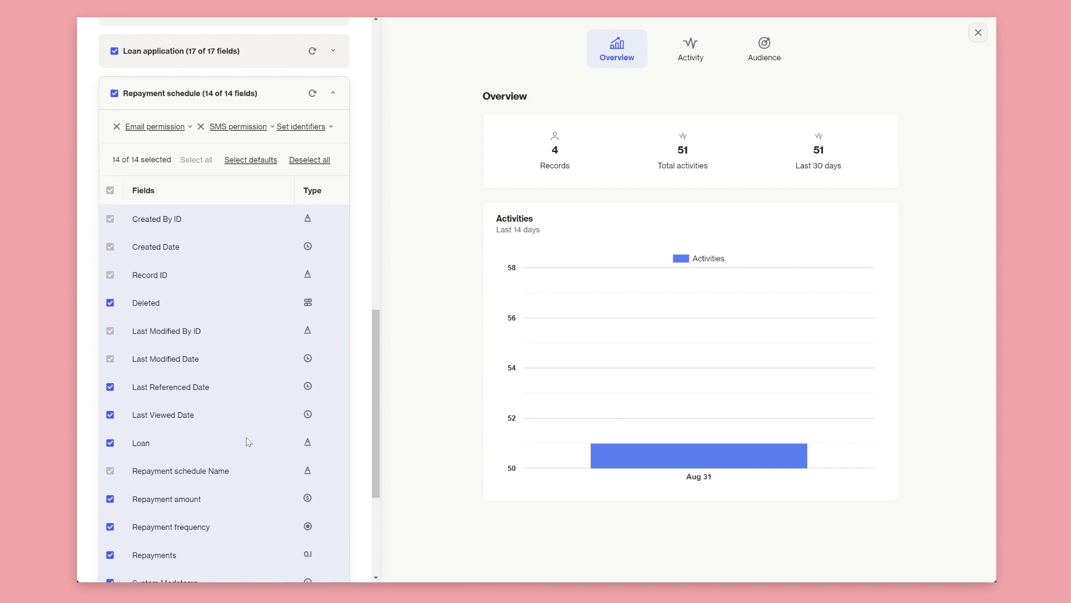
pyautogui.scroll(-3, 248, 442)
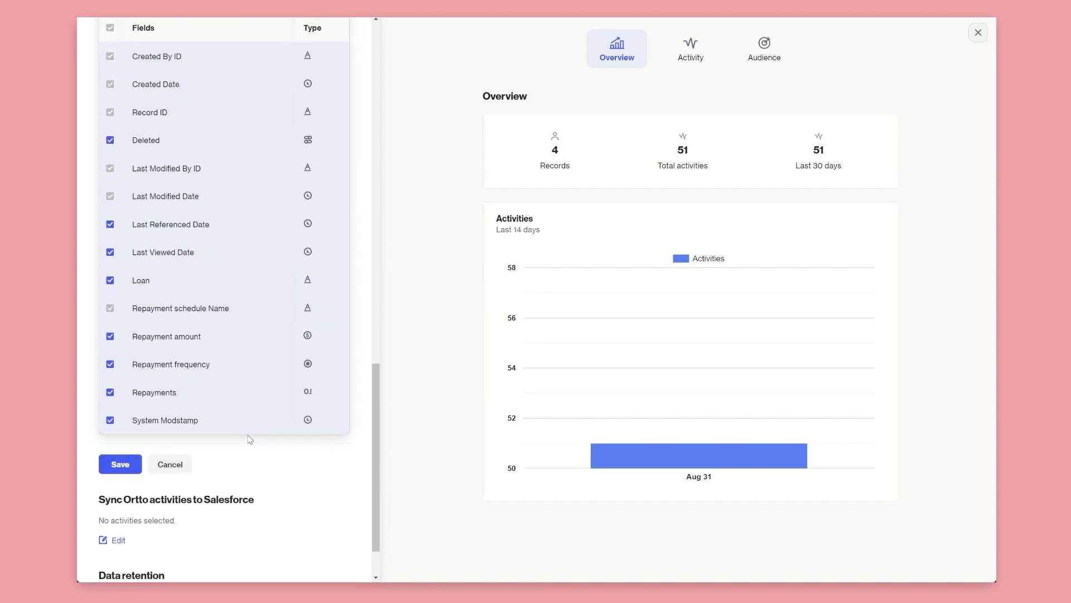
pyautogui.scroll(2, 249, 439)
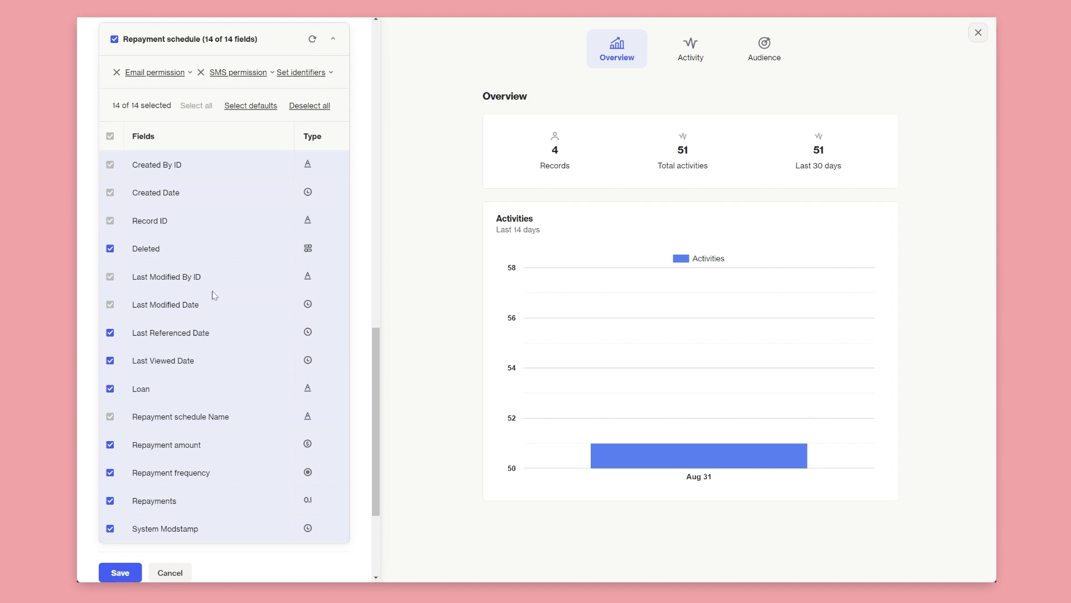
pyautogui.scroll(3, 214, 292)
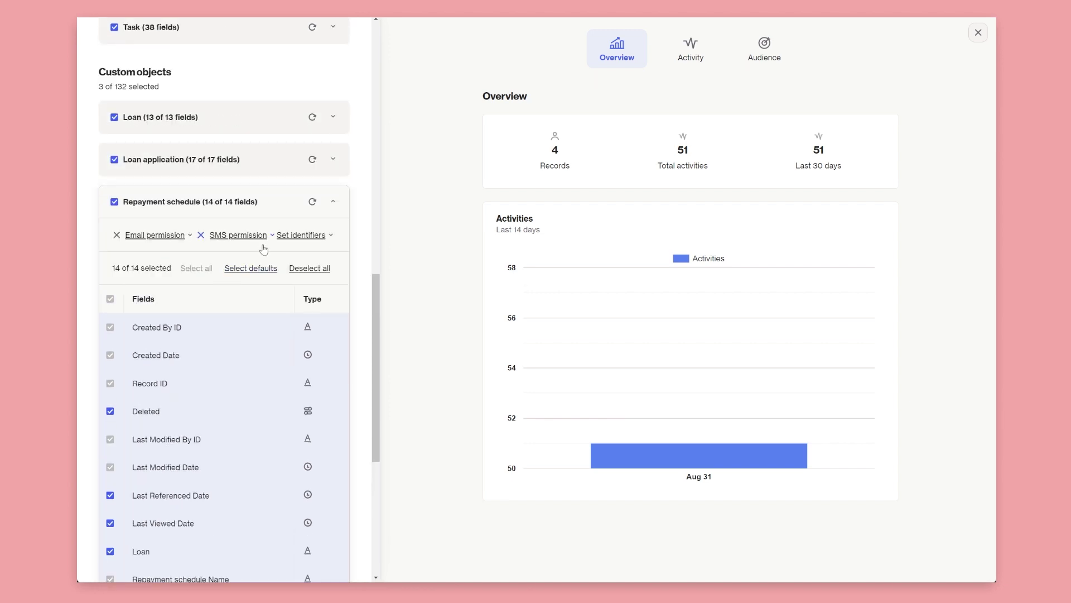
# Step: Check Repayment schedule's identifiers, keeping Loan as its parent object
pyautogui.click(311, 237)
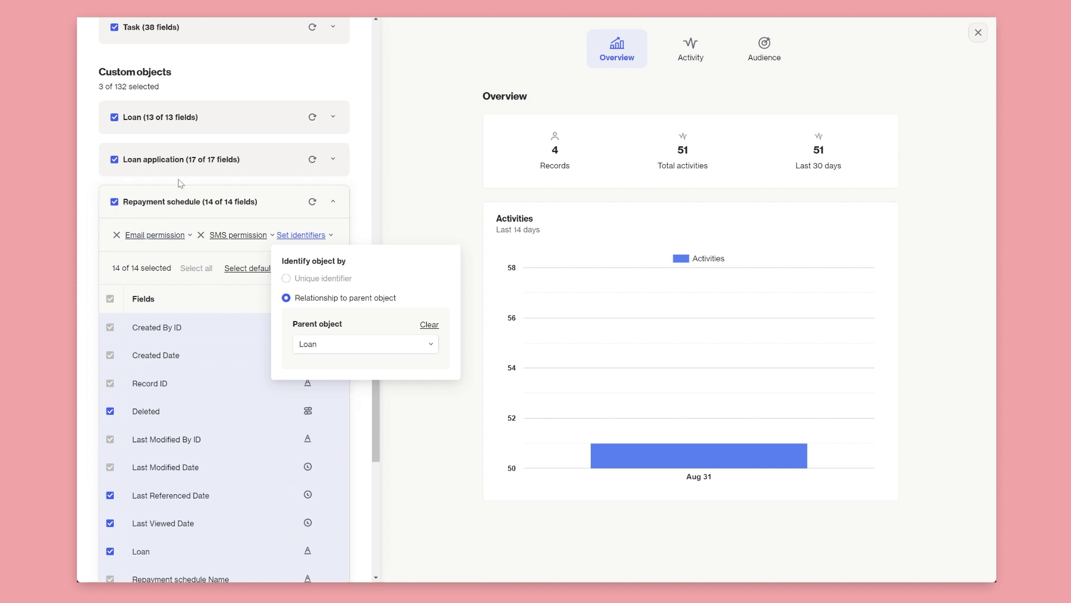
pyautogui.click(323, 344)
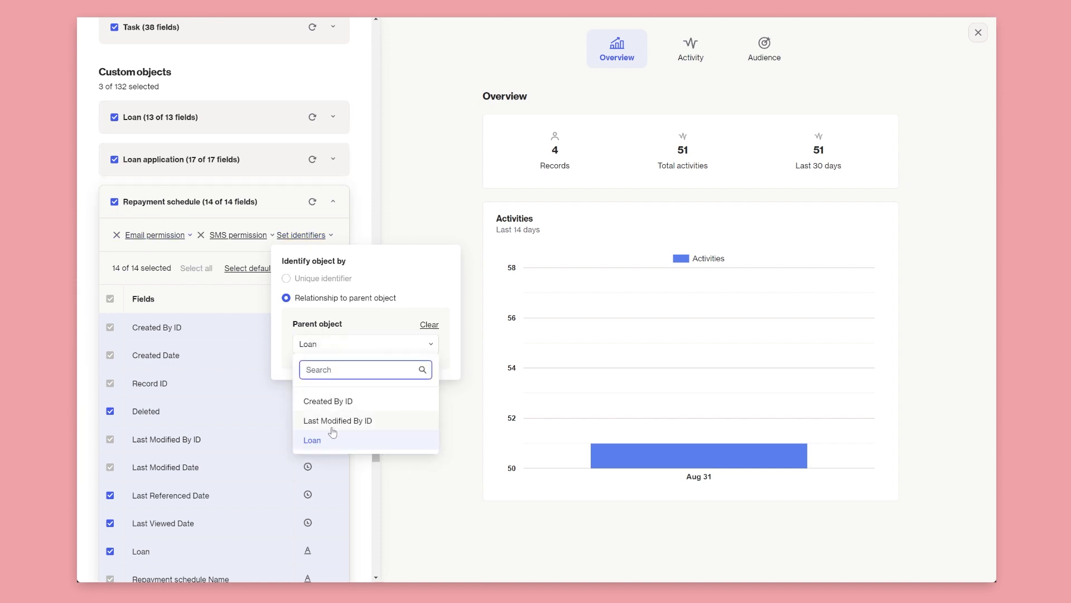
pyautogui.click(363, 318)
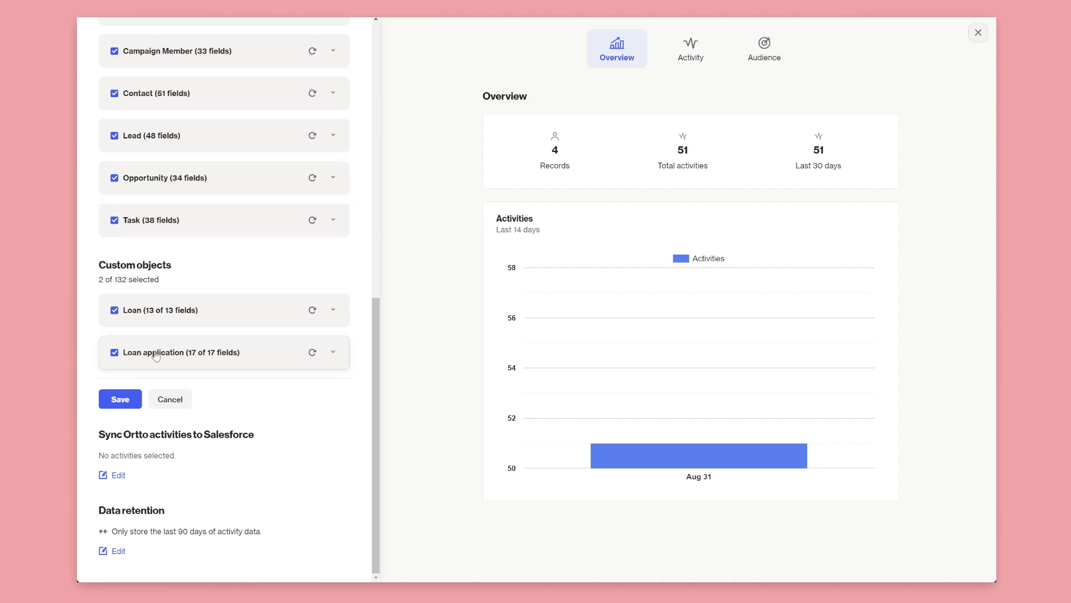
# Step: Cancel the field sync editor without saving and close the Modern financial data source
pyautogui.click(167, 404)
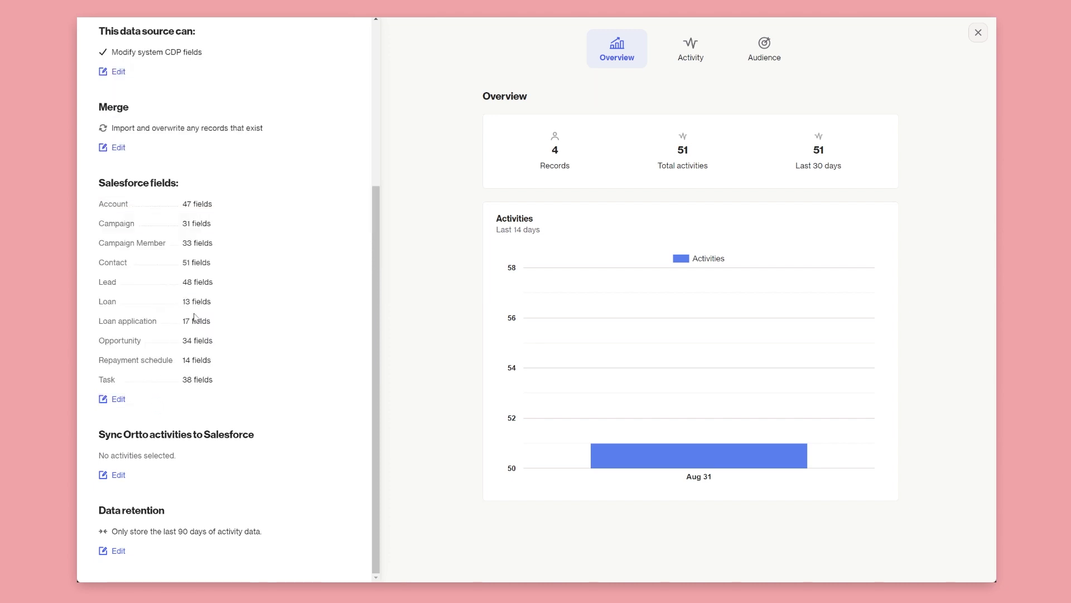
pyautogui.scroll(3, 236, 455)
pyautogui.scroll(-4, 251, 471)
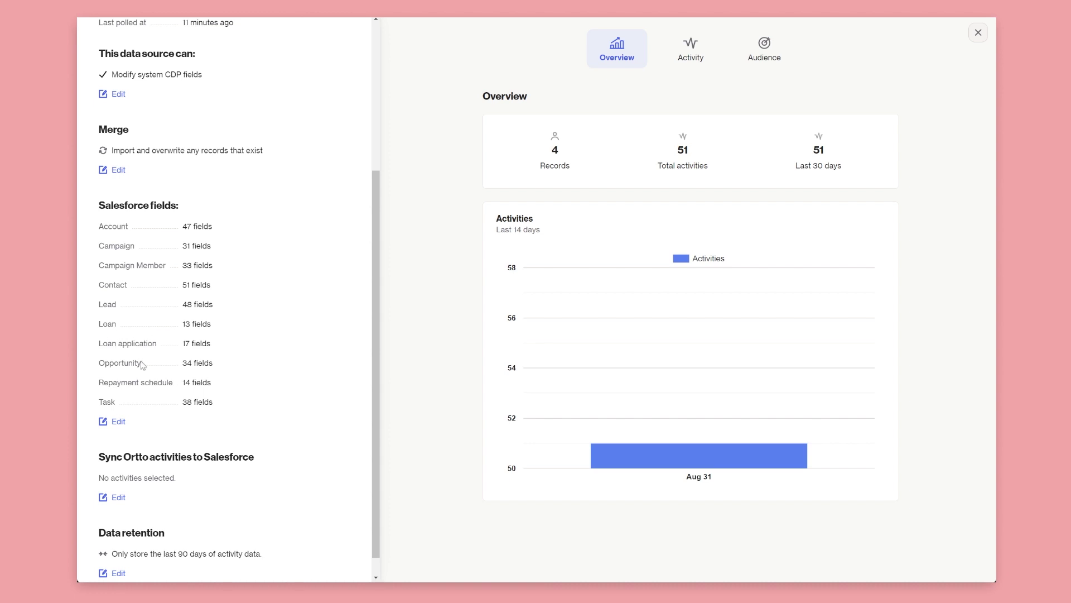
pyautogui.scroll(4, 260, 394)
pyautogui.click(977, 33)
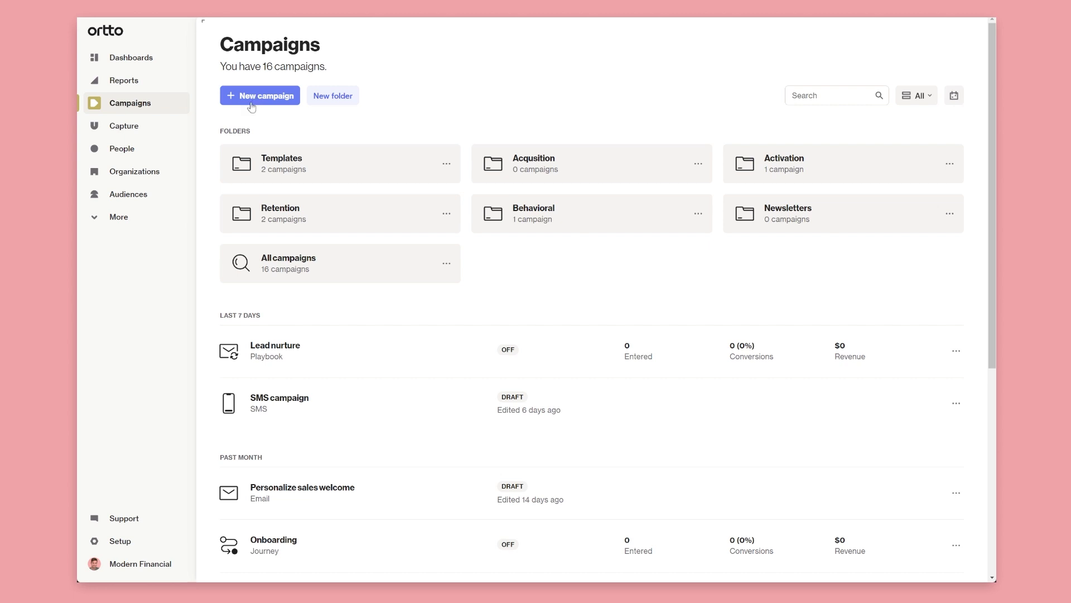
# Step: Create a new journey campaign named 'Loan application process'
pyautogui.click(252, 100)
pyautogui.click(249, 212)
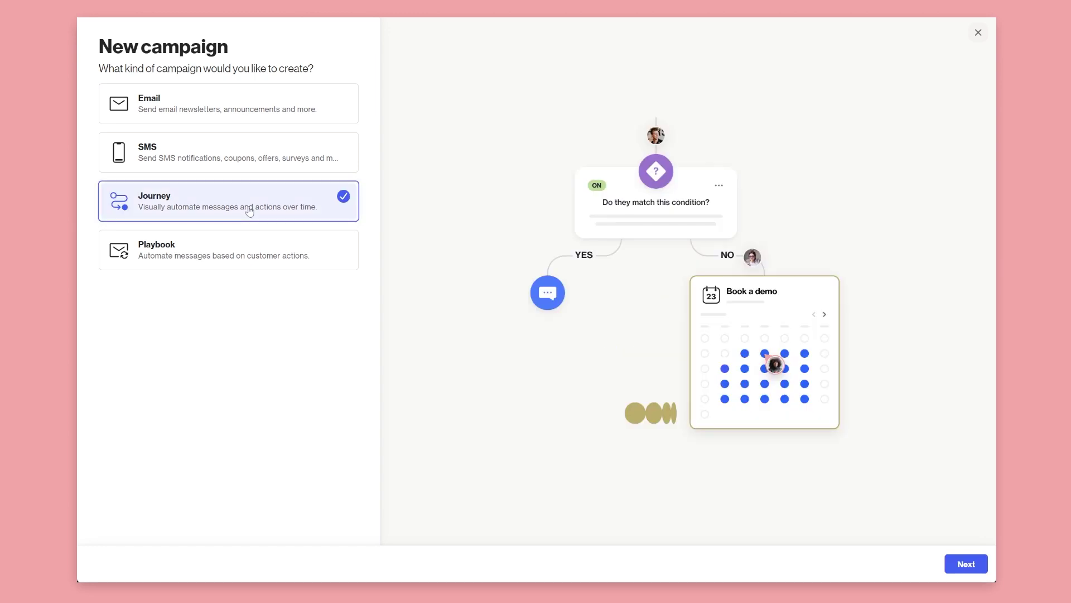
pyautogui.click(966, 562)
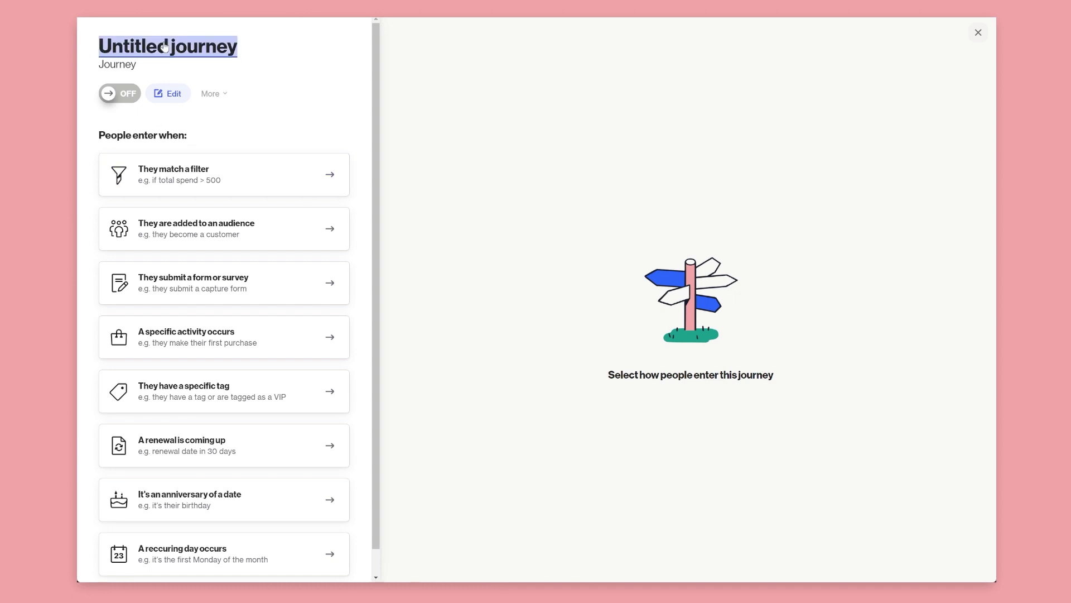
pyautogui.write('Loan application process')
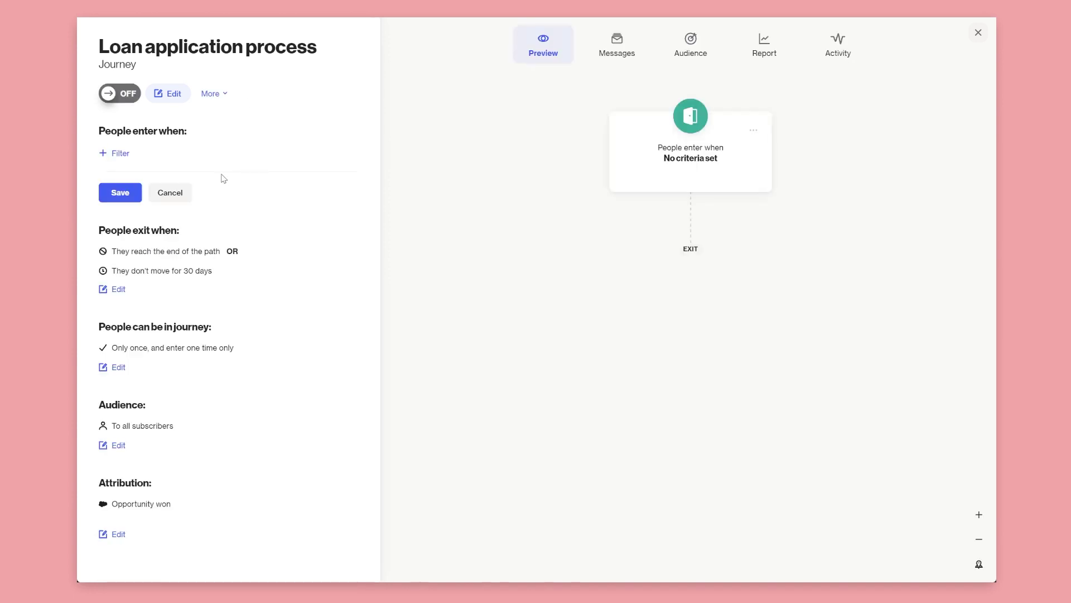
# Step: Set the entry trigger to 'Loan application created' every time it occurs, and save it
pyautogui.click(120, 160)
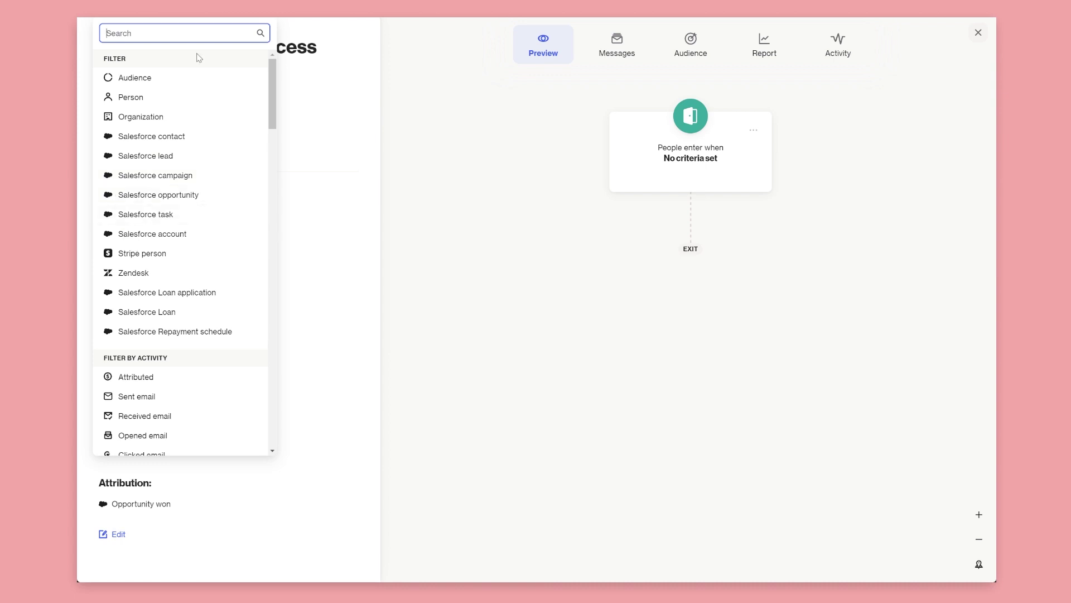
pyautogui.scroll(-15, 218, 348)
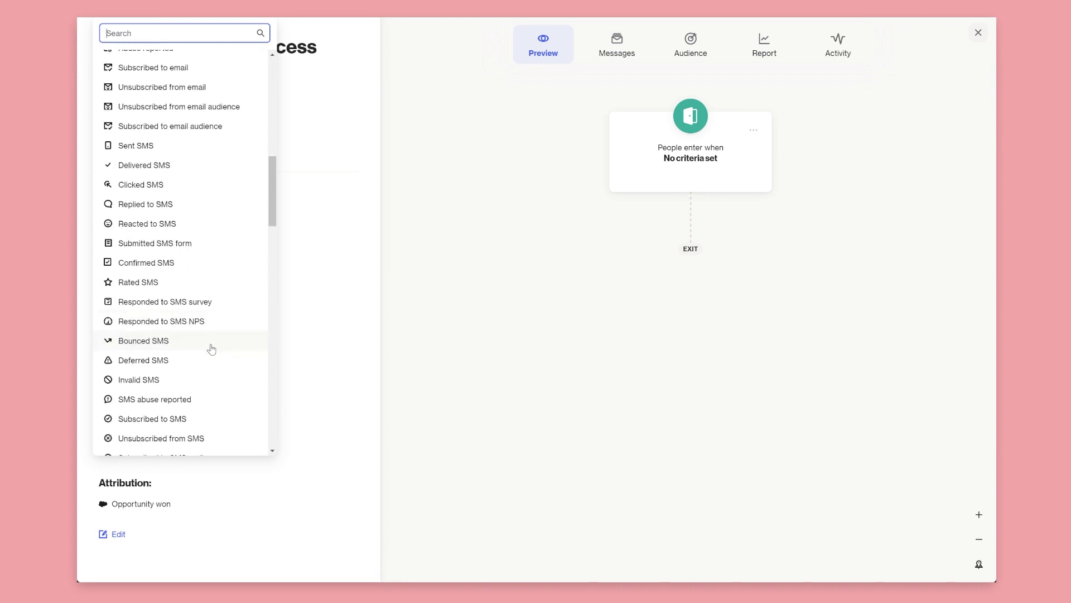
pyautogui.moveTo(274, 258); pyautogui.dragTo(270, 436)
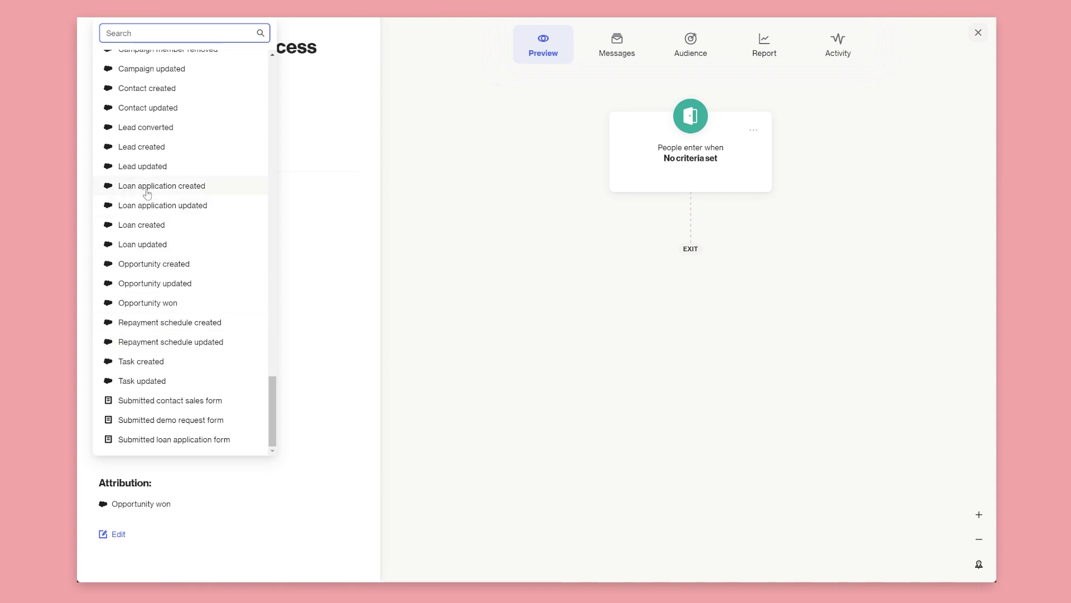
pyautogui.click(202, 187)
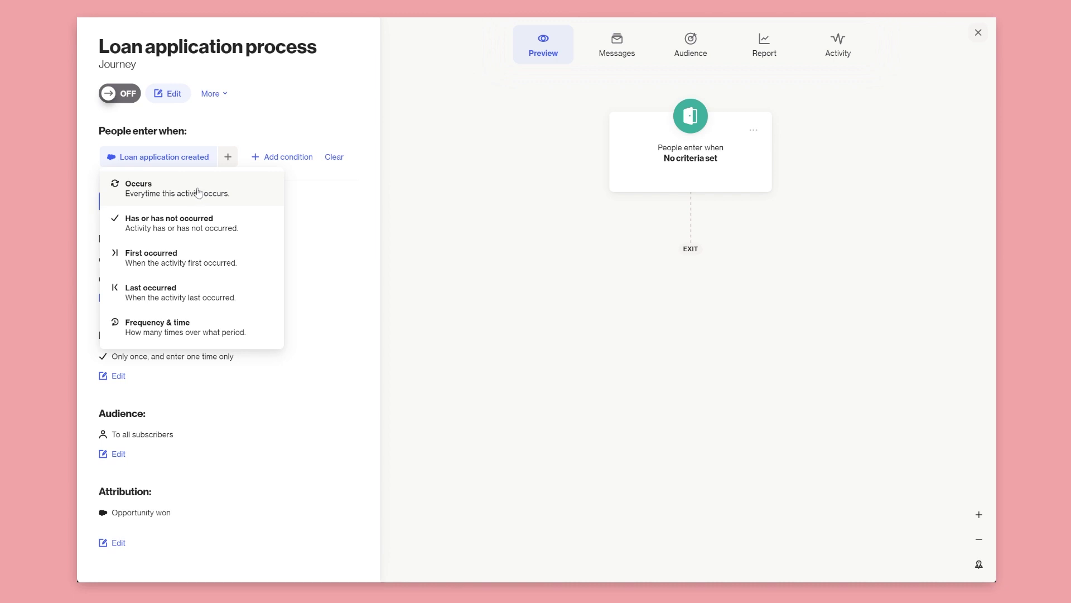
pyautogui.moveTo(117, 170)
pyautogui.click(139, 192)
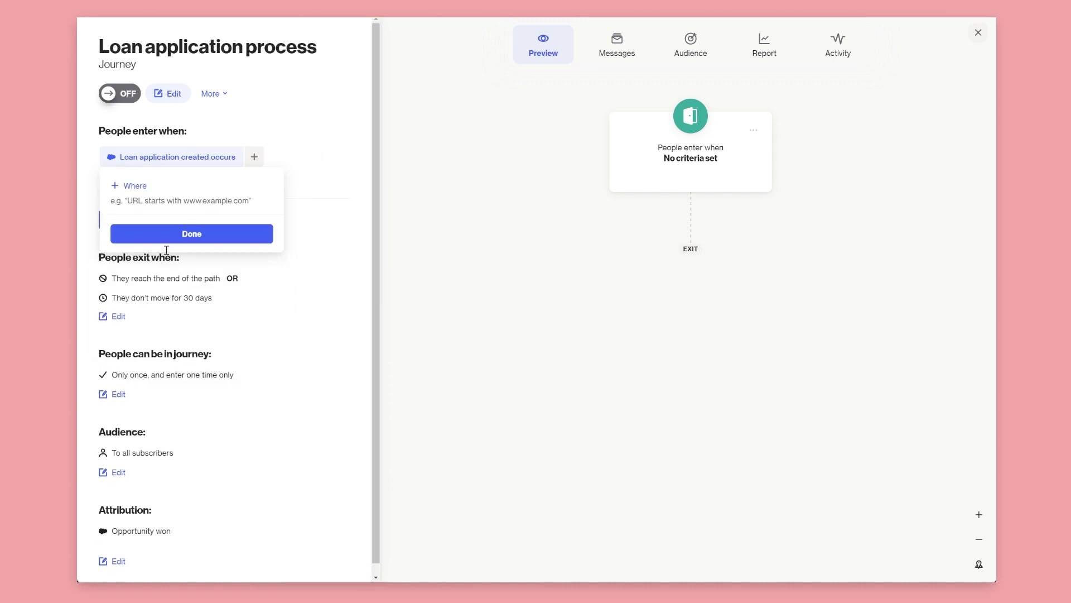
pyautogui.click(179, 234)
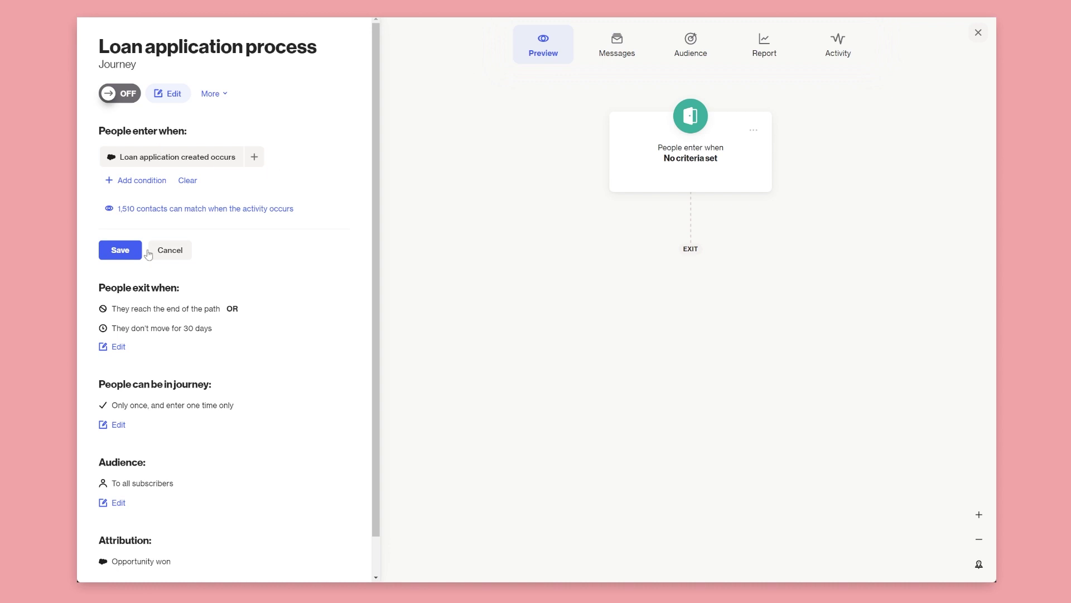
pyautogui.click(120, 251)
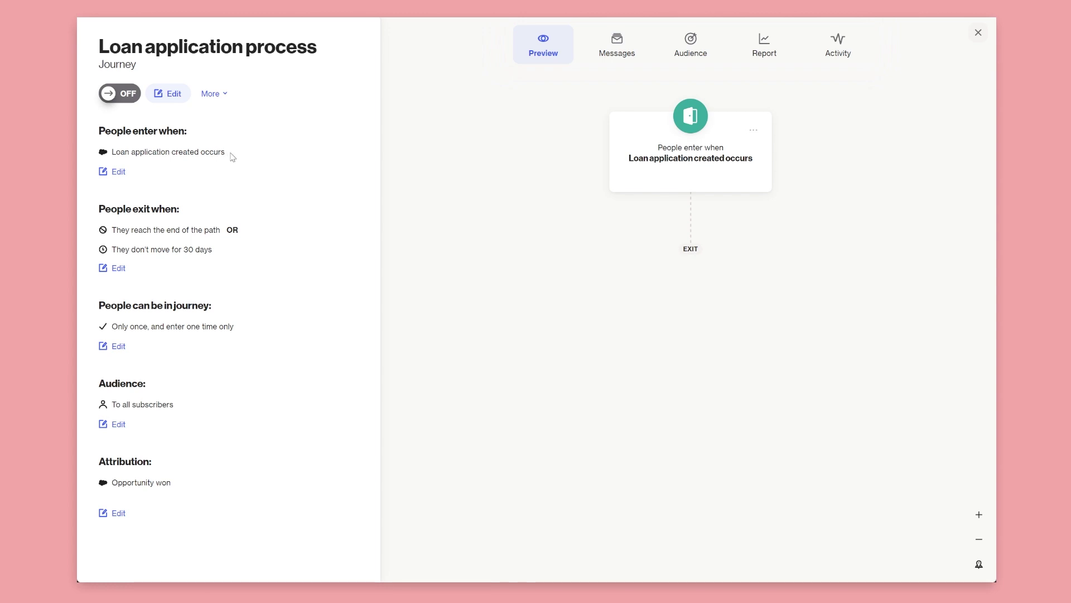
# Step: Add a from-scratch condition step after the journey's entry trigger
pyautogui.click(168, 96)
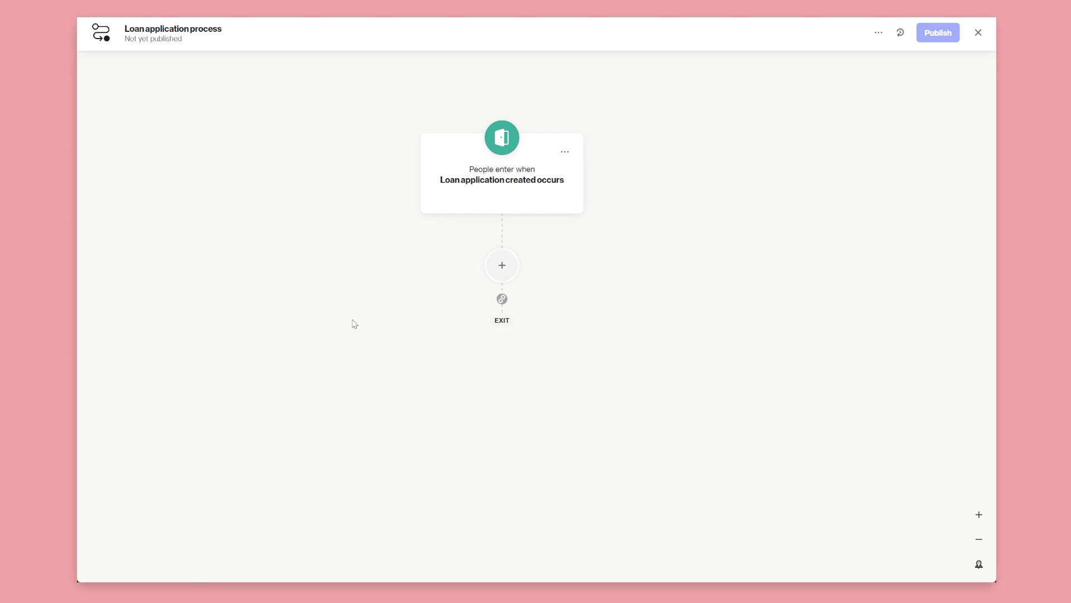
pyautogui.click(498, 272)
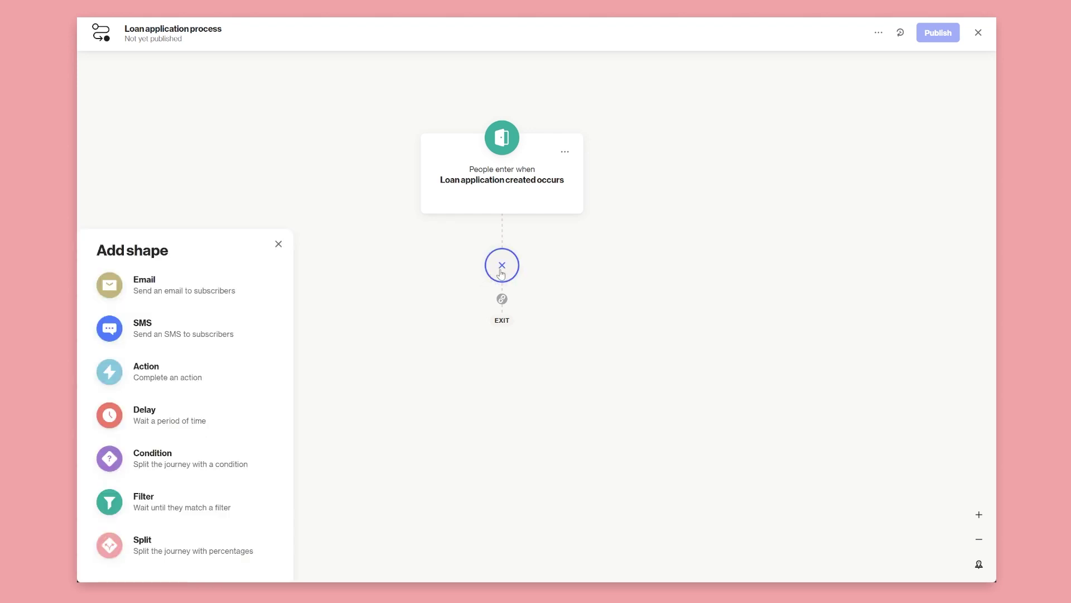
pyautogui.click(156, 458)
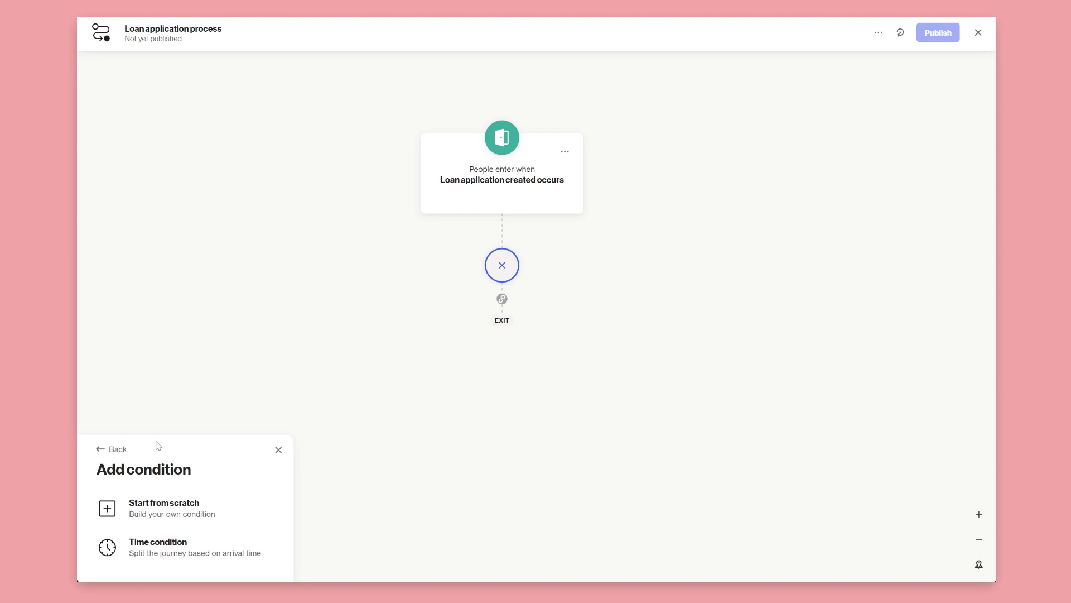
pyautogui.click(143, 508)
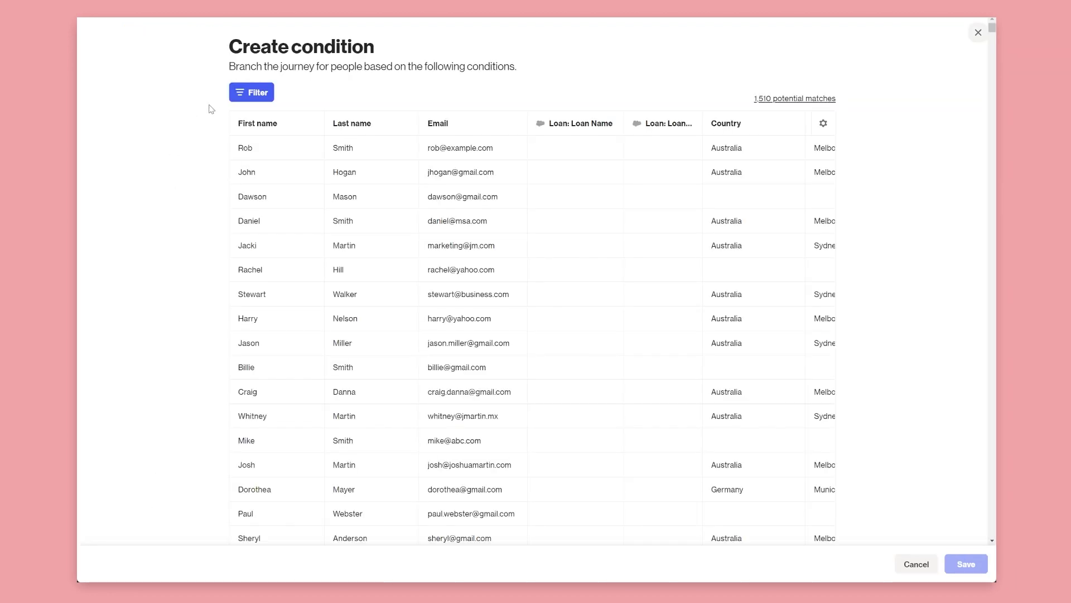
# Step: Filter the condition on Loan application created where Loan type is 'Car loan'
pyautogui.click(250, 95)
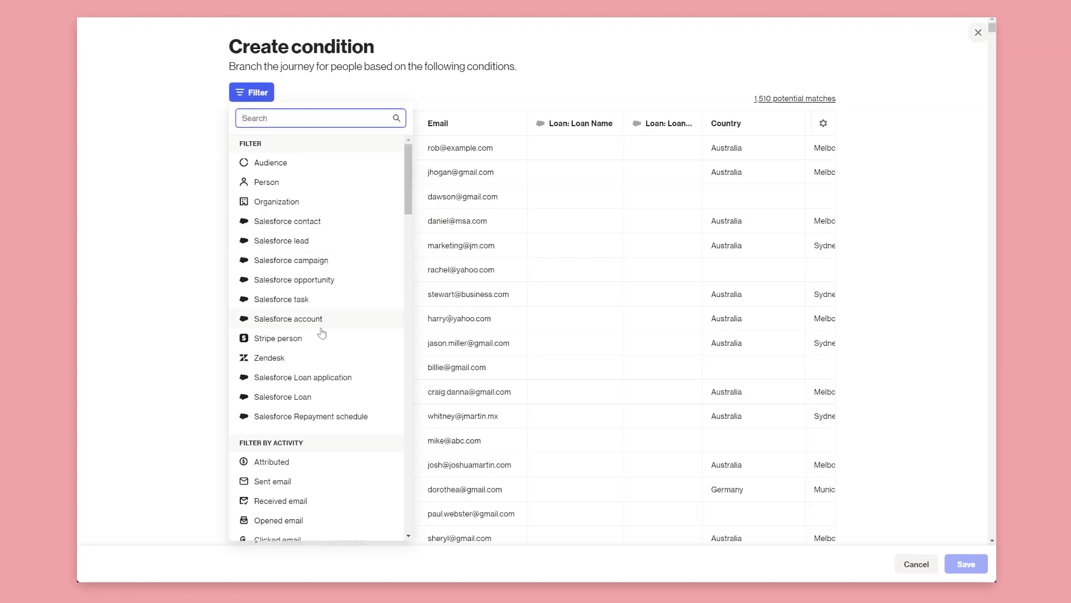
pyautogui.moveTo(406, 183); pyautogui.dragTo(371, 509)
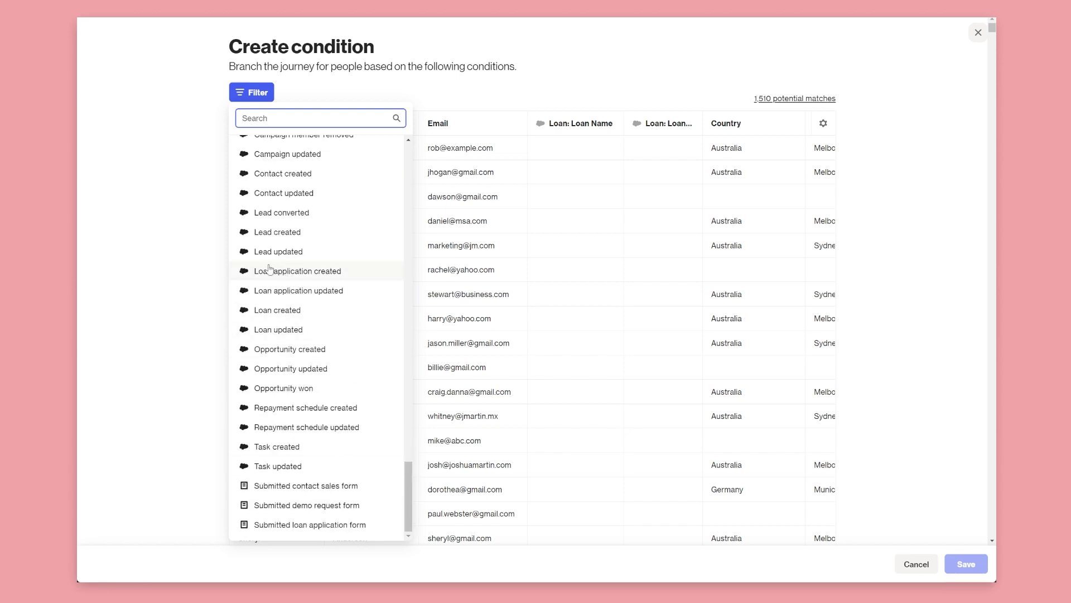
pyautogui.click(288, 274)
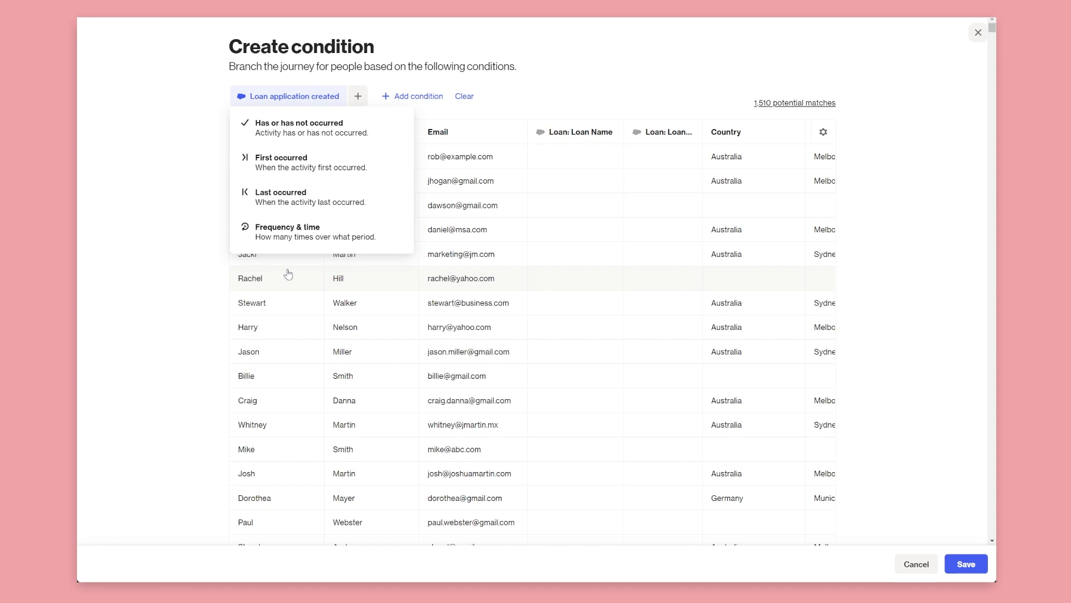
pyautogui.click(264, 230)
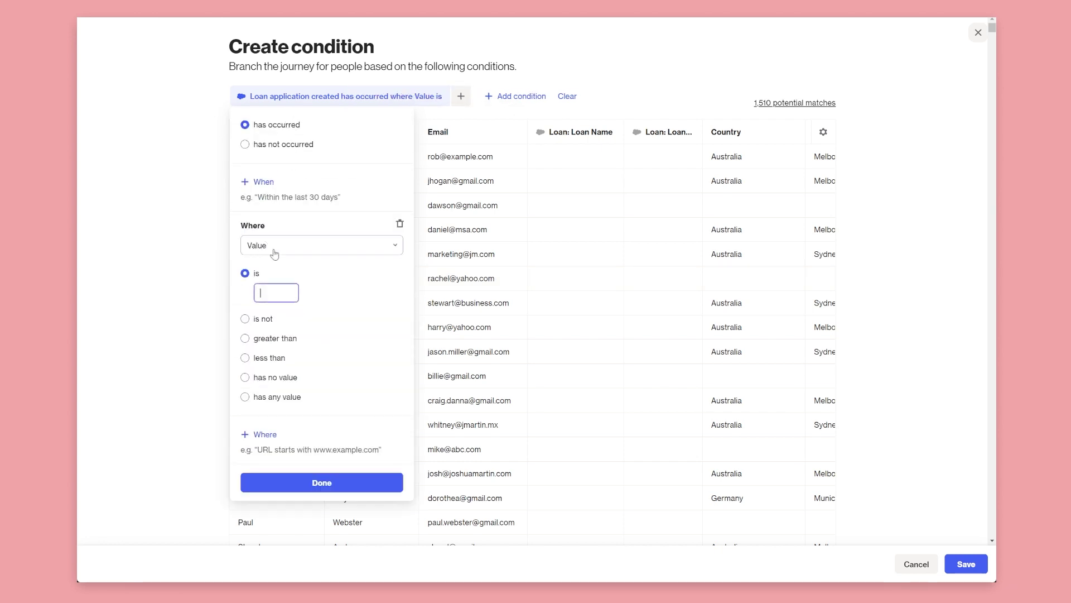
pyautogui.click(287, 249)
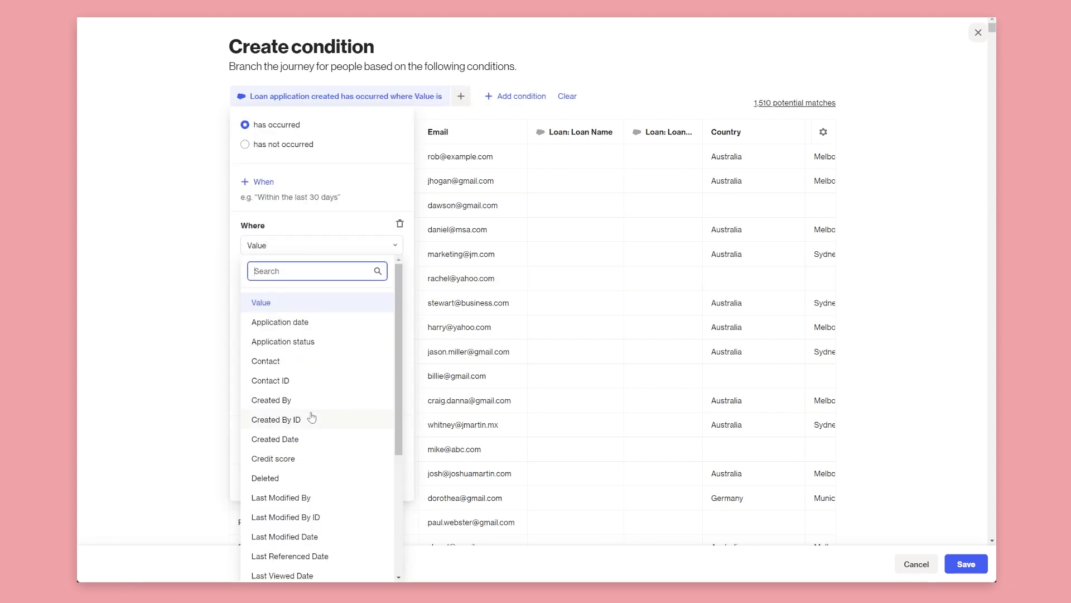
pyautogui.scroll(-4, 311, 417)
pyautogui.click(301, 470)
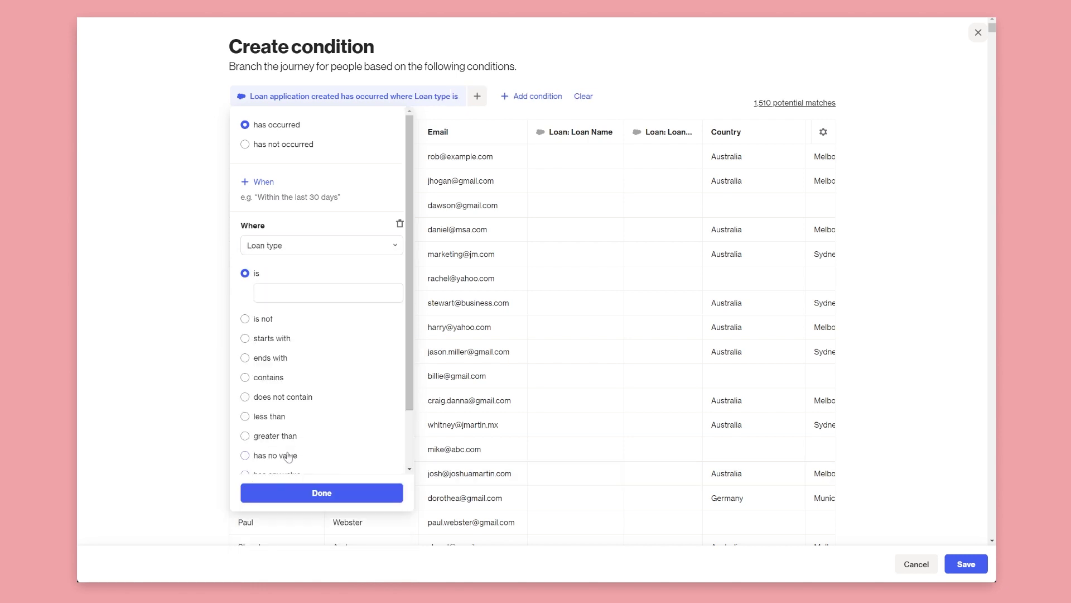
pyautogui.click(281, 293)
pyautogui.write('Car loab')
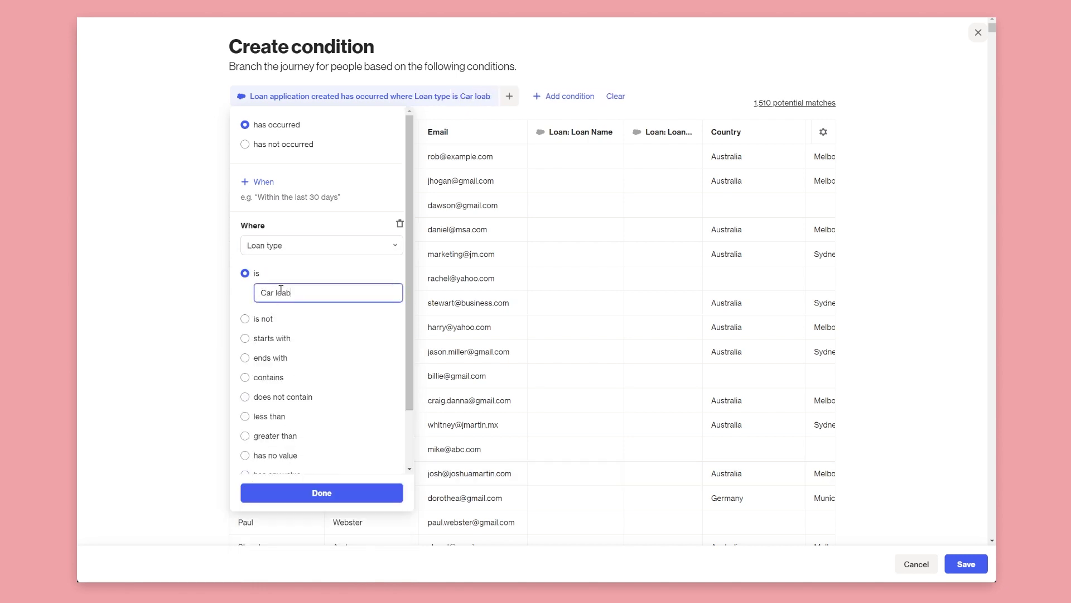
pyautogui.press('BackSpace')
pyautogui.write('n')
pyautogui.click(316, 493)
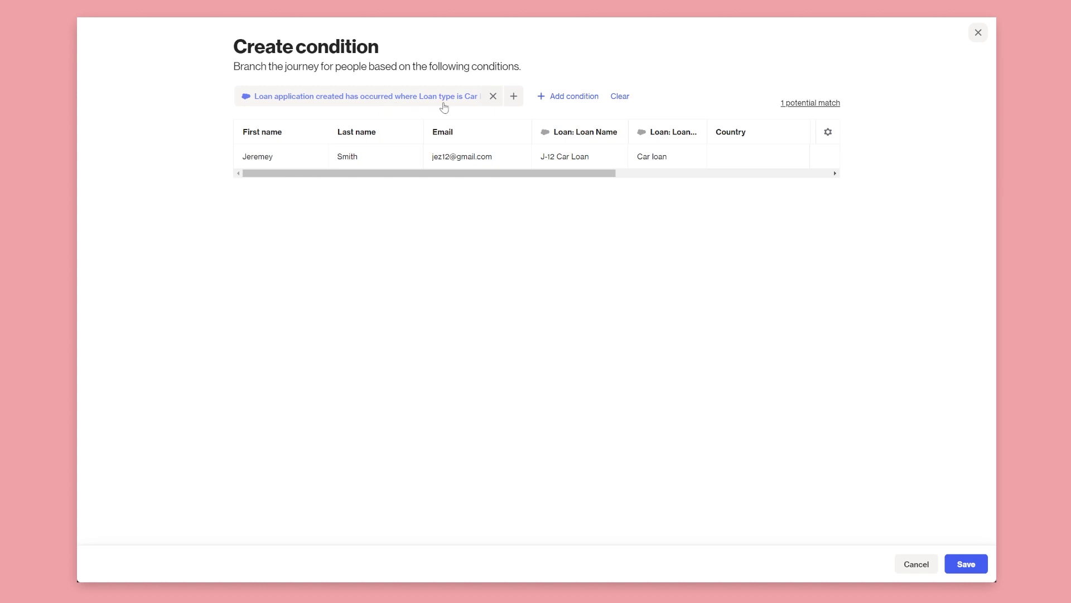
# Step: Save the condition and title it 'Is car loan'
pyautogui.click(959, 564)
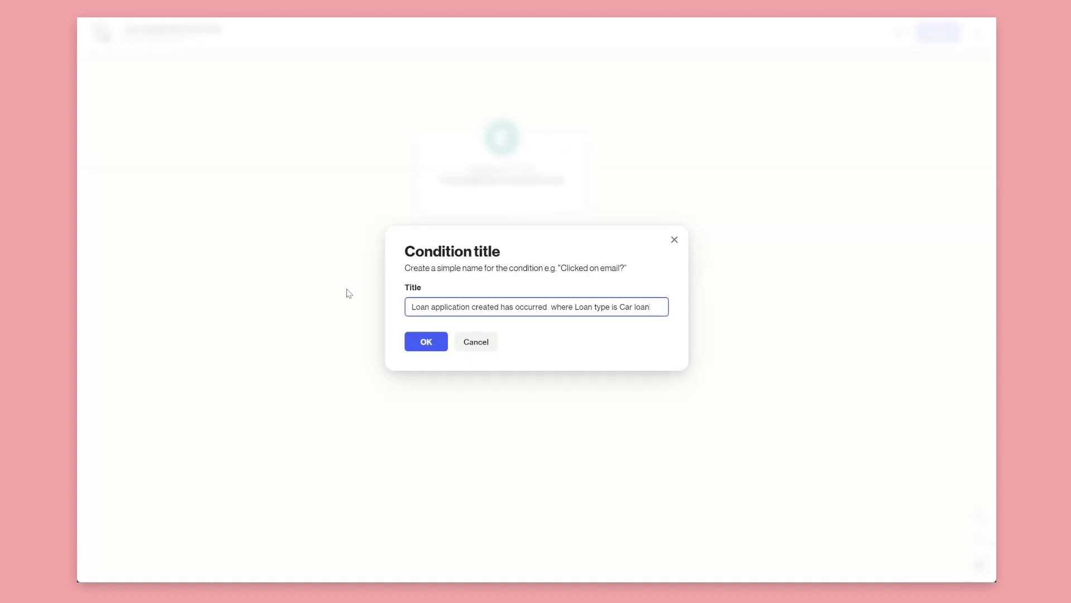
pyautogui.moveTo(656, 306); pyautogui.dragTo(409, 307)
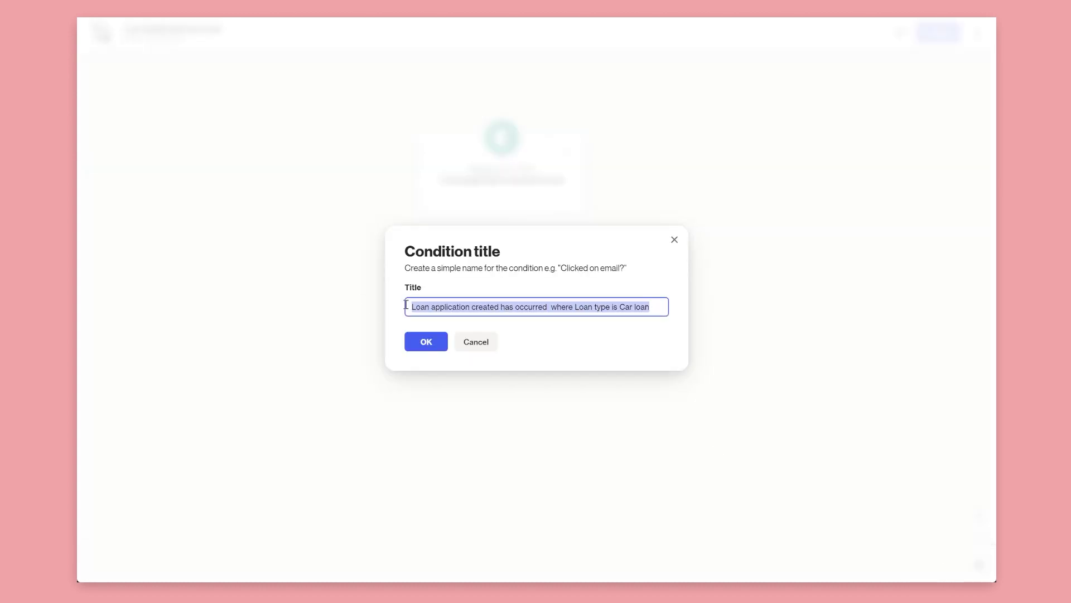
pyautogui.write('Is car loan?')
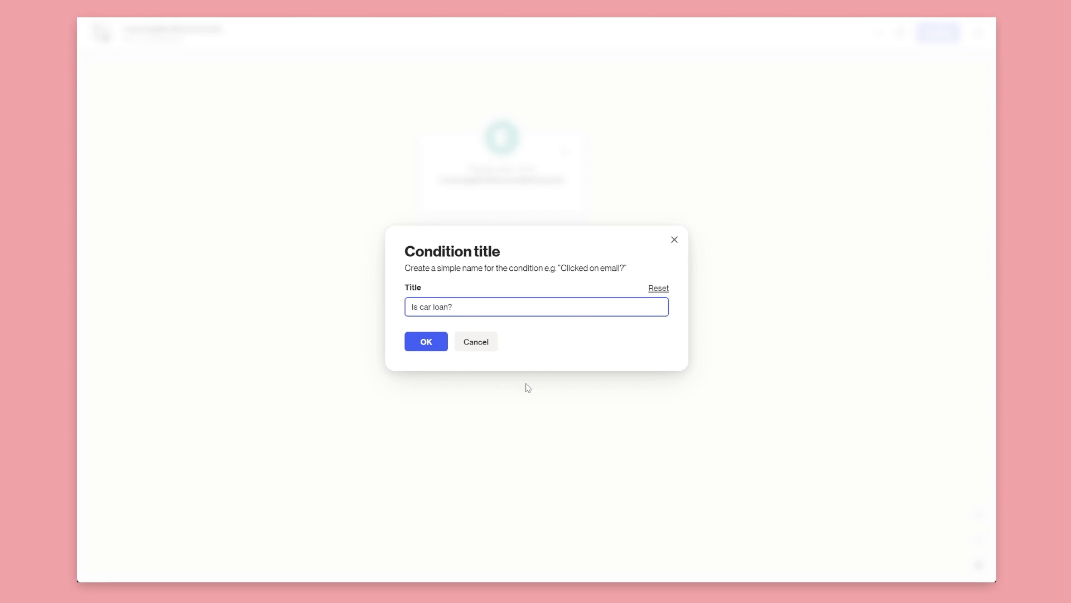
pyautogui.click(438, 343)
# Step: Add a brand new email step on the YES branch
pyautogui.scroll(-2, 519, 352)
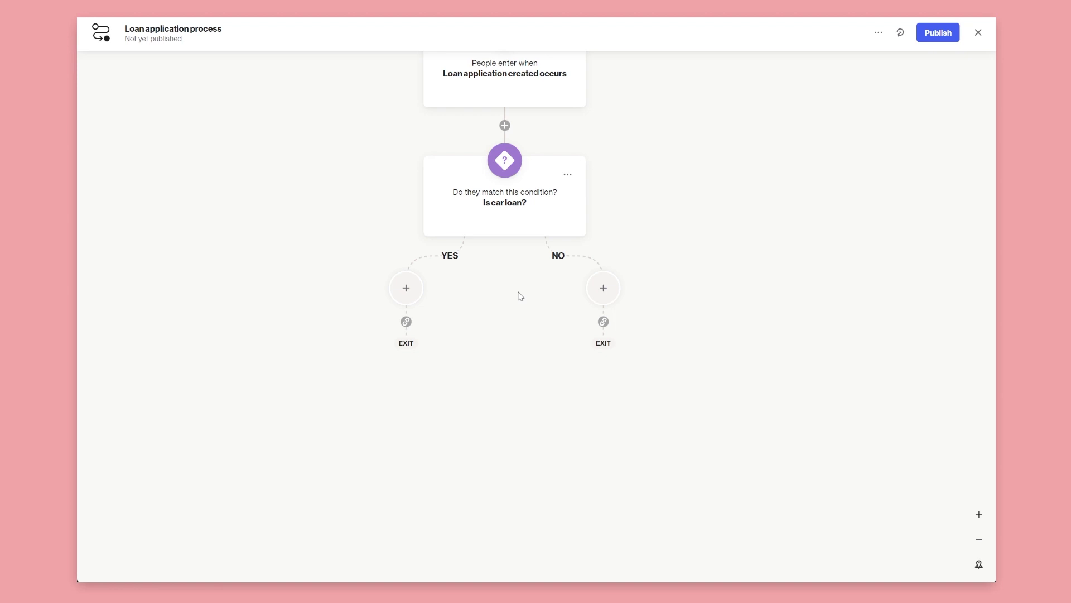
pyautogui.click(407, 290)
pyautogui.click(153, 289)
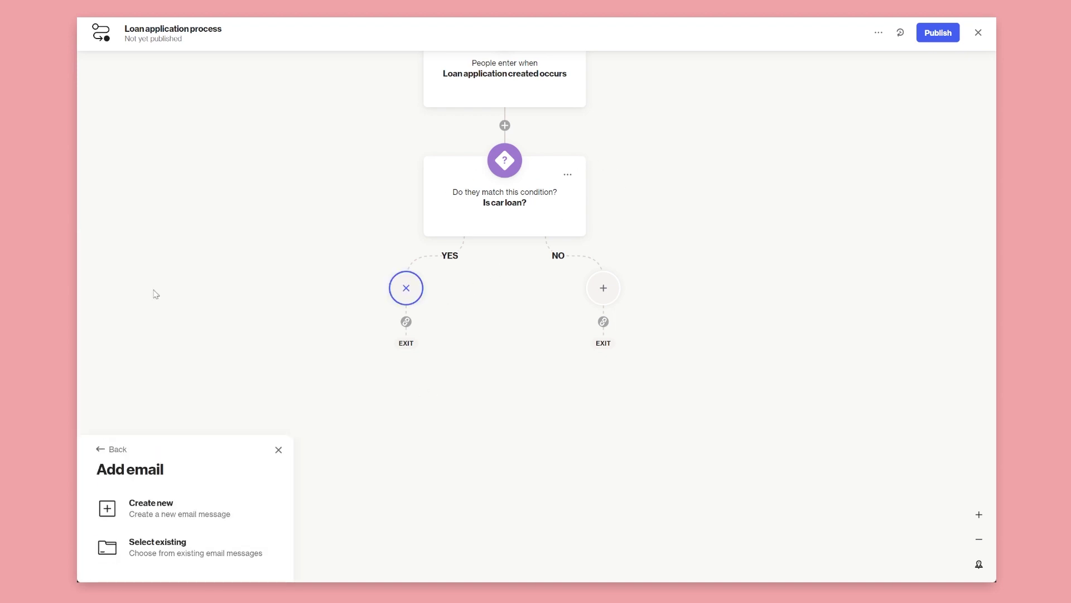
pyautogui.click(153, 509)
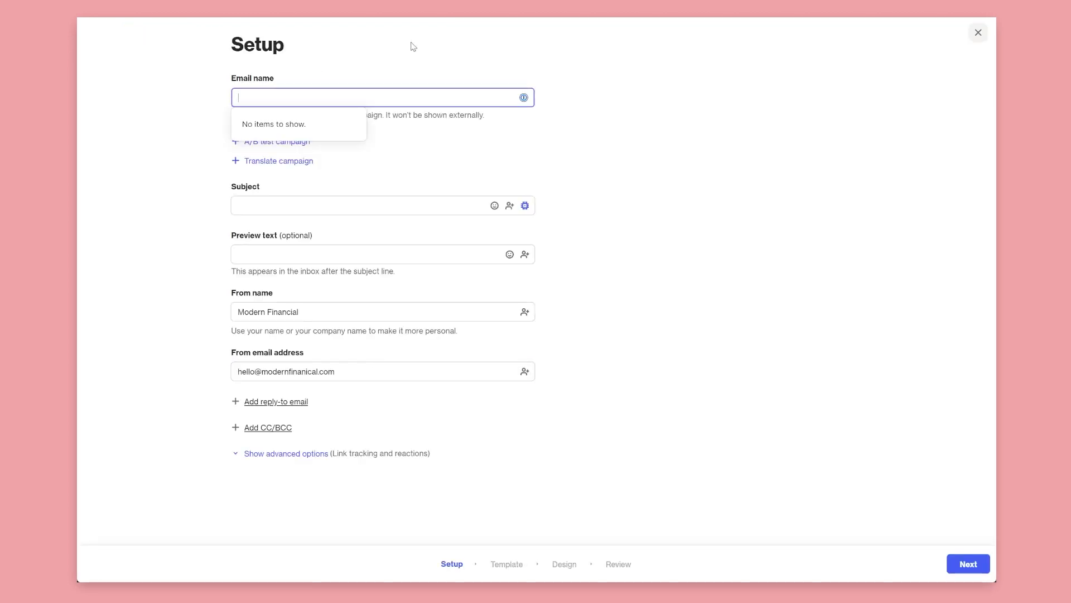
# Step: Name the email 'Loan application follow up' and begin the subject with 'Thanks for applying for'
pyautogui.write('Loan application follow up')
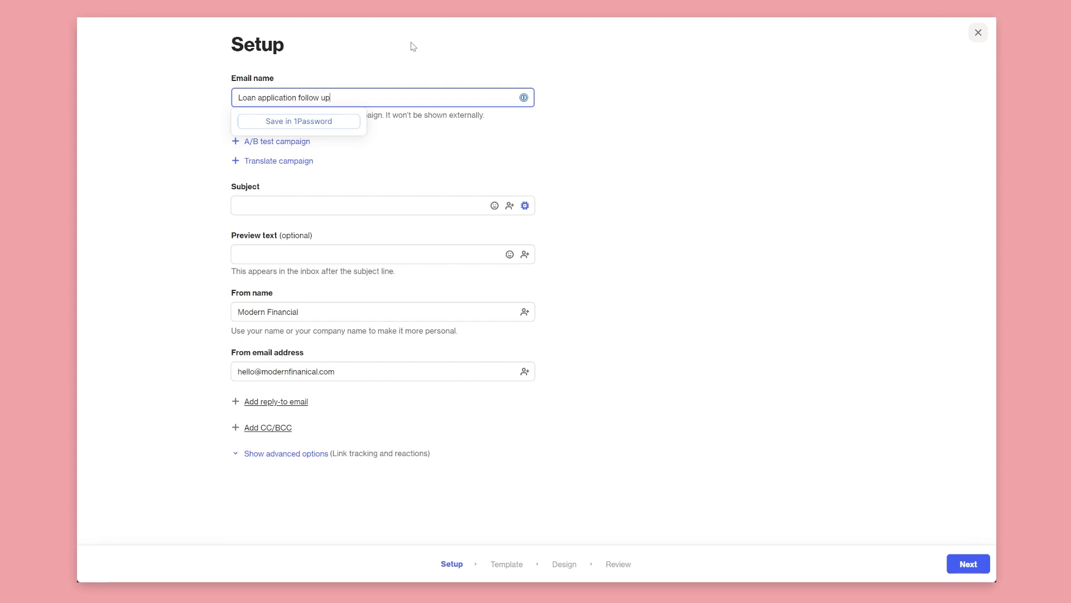
pyautogui.click(413, 46)
pyautogui.click(267, 206)
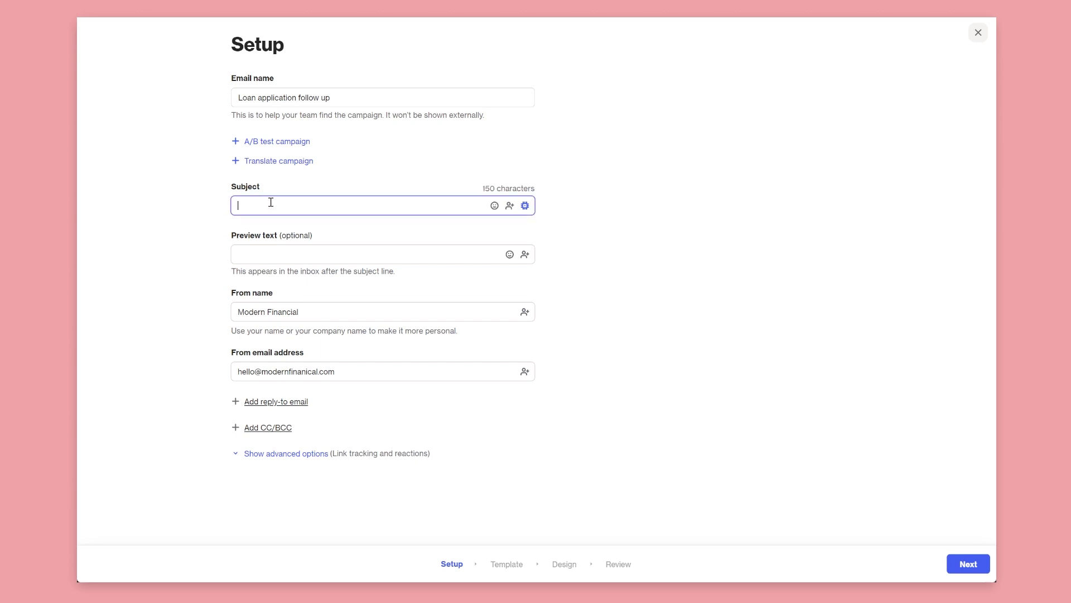
pyautogui.write('Th')
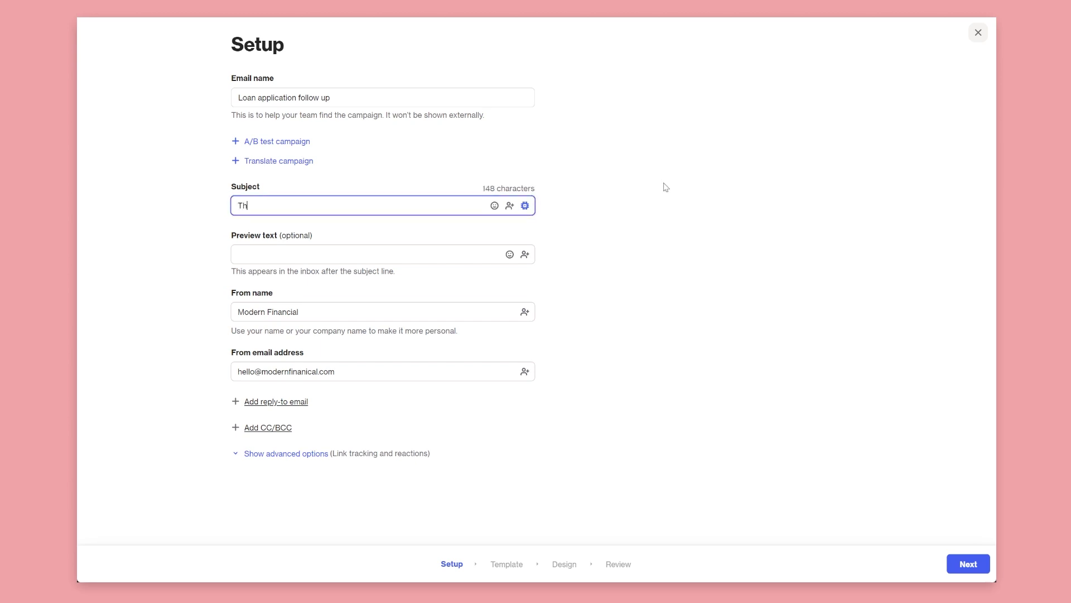
pyautogui.write('anks for appliyng')
pyautogui.press('BackSpace')
pyautogui.press('BackSpace')
pyautogui.press('BackSpace')
pyautogui.press('BackSpace')
pyautogui.write('ying for')
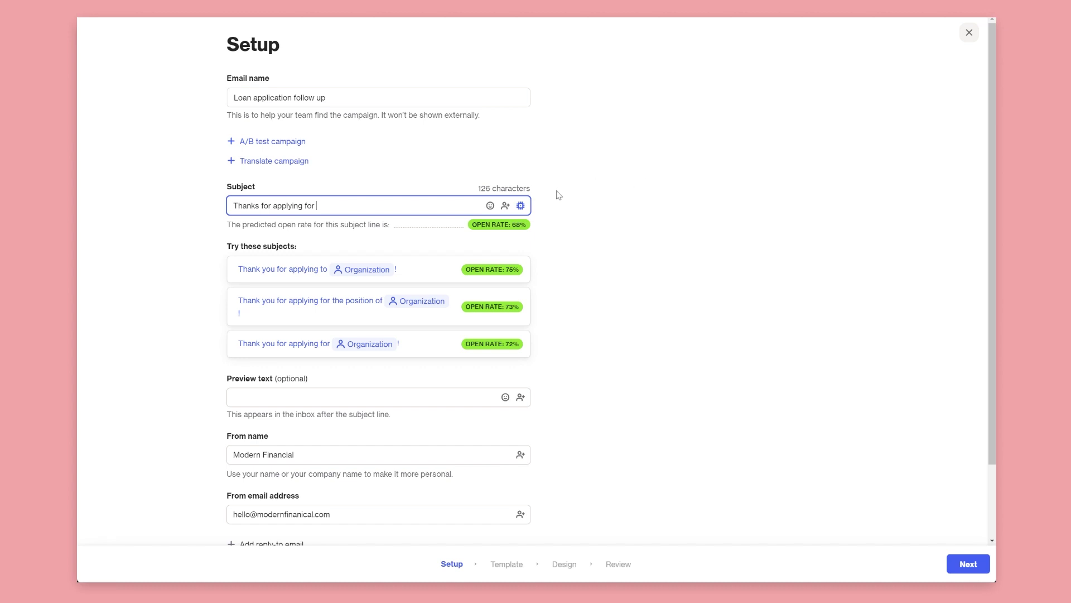
# Step: Insert the Loan type merge field, then finish the subject with 'your application is being processed'
pyautogui.click(506, 206)
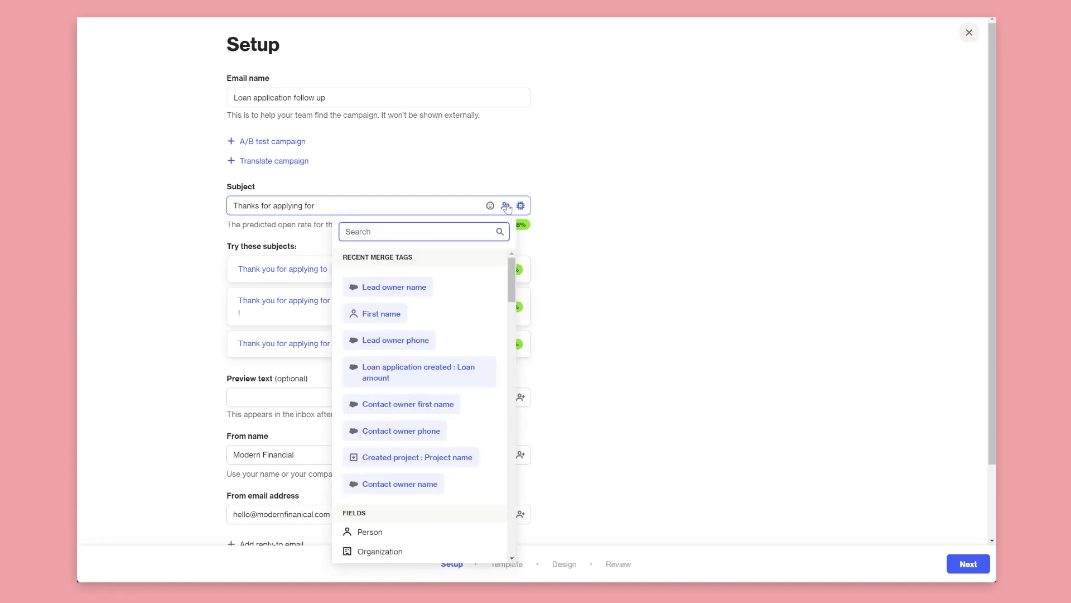
pyautogui.moveTo(514, 278); pyautogui.dragTo(524, 562)
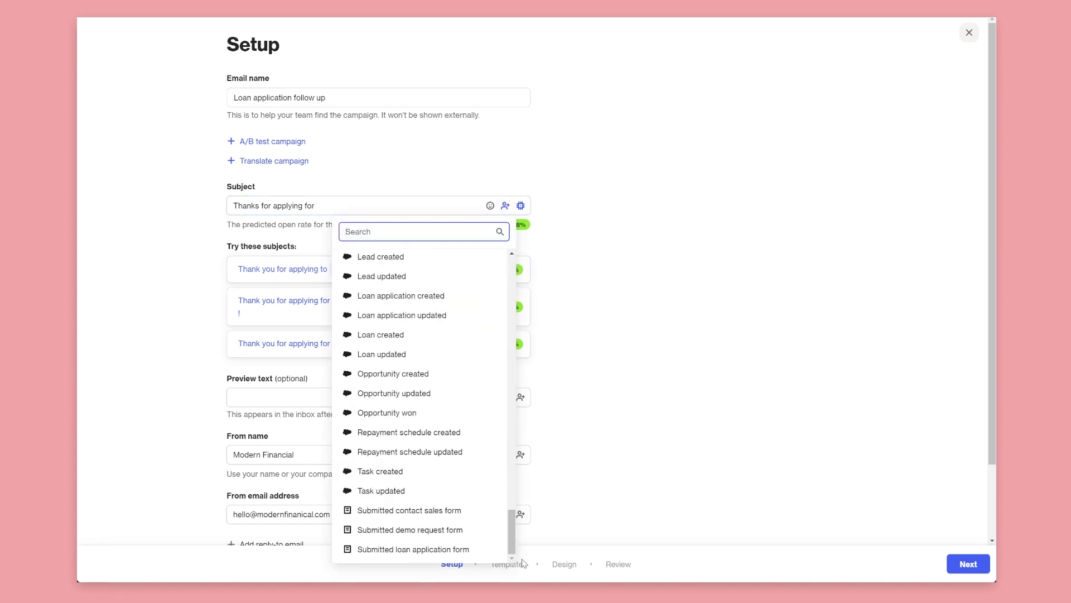
pyautogui.click(400, 296)
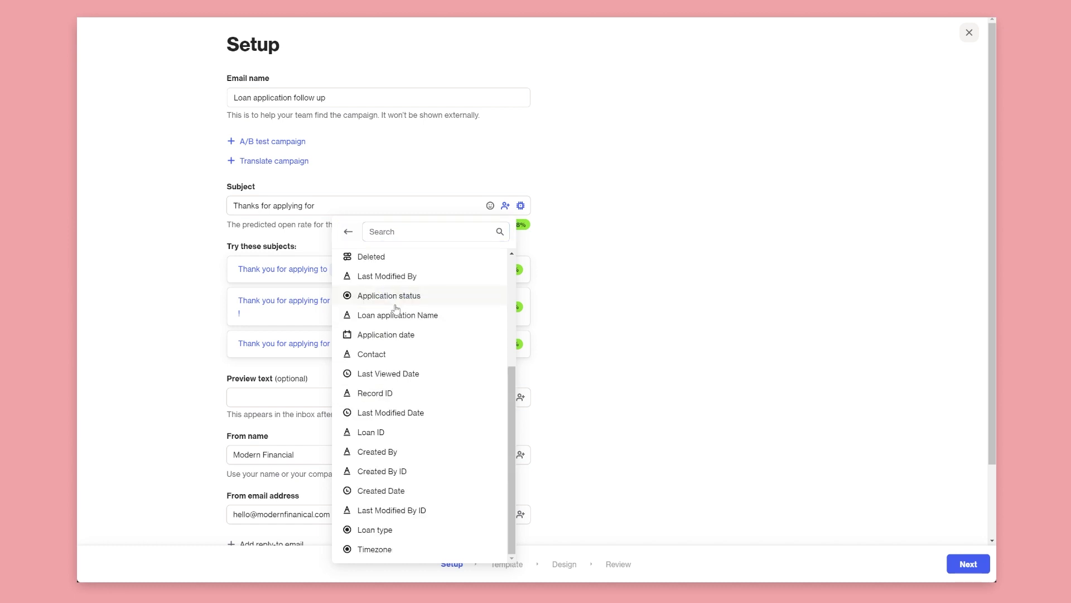
pyautogui.click(382, 530)
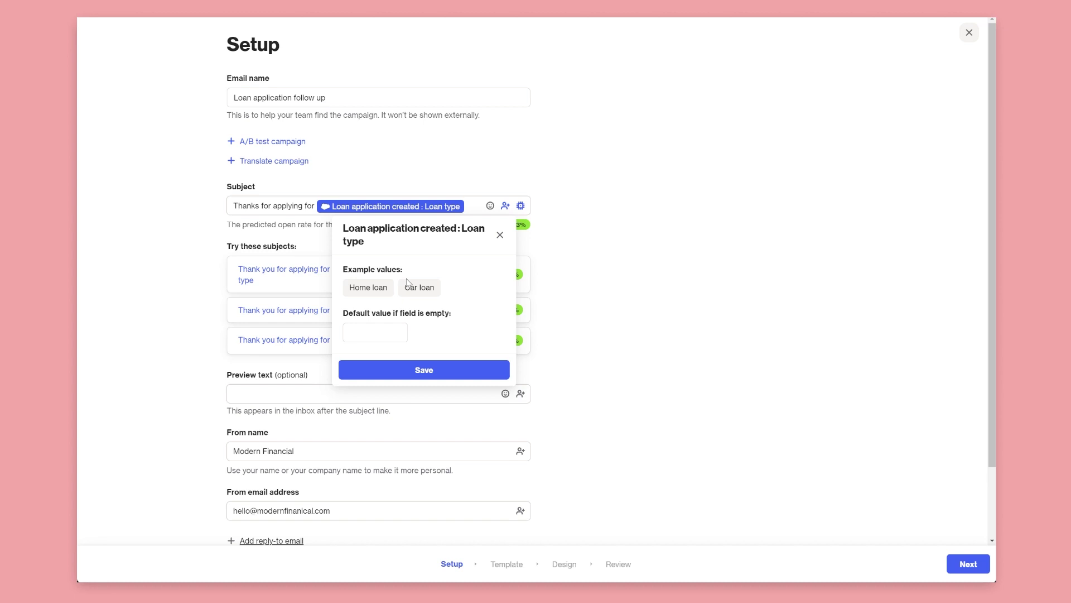
pyautogui.click(418, 371)
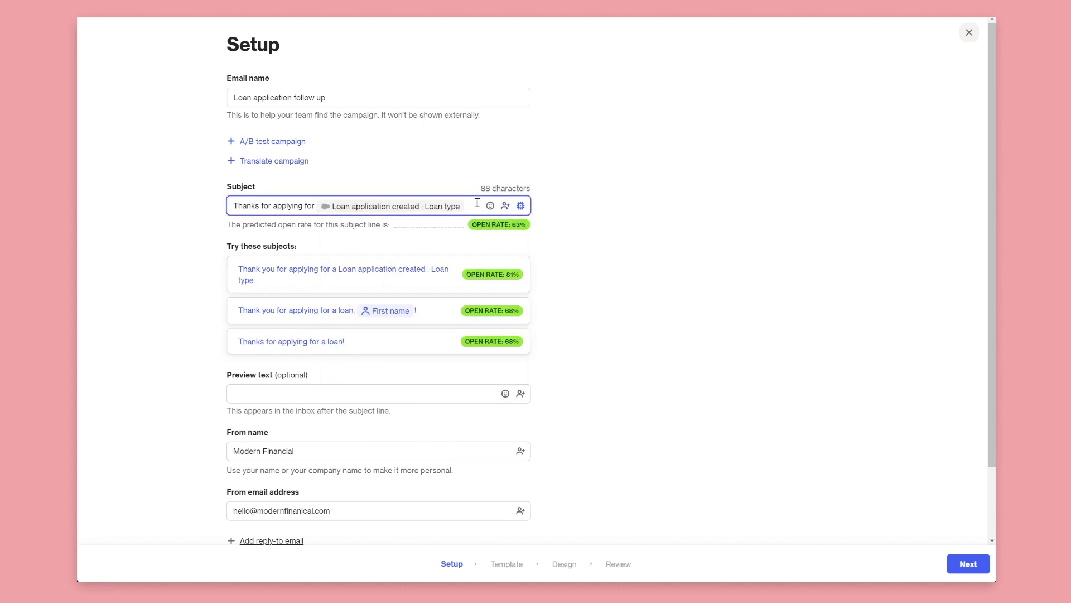
pyautogui.write('your application')
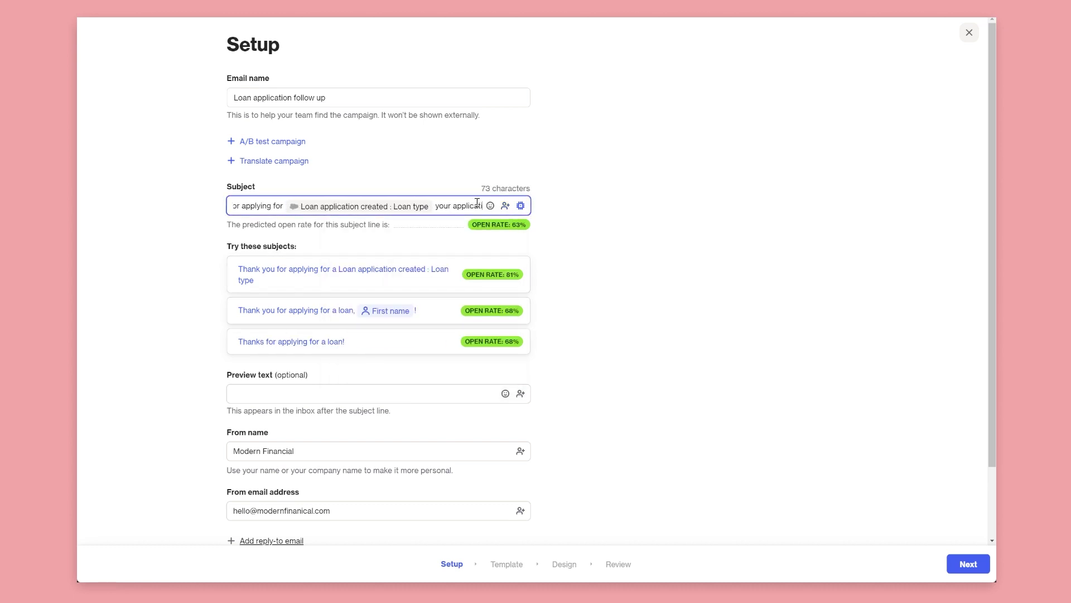
pyautogui.write(' is being proces')
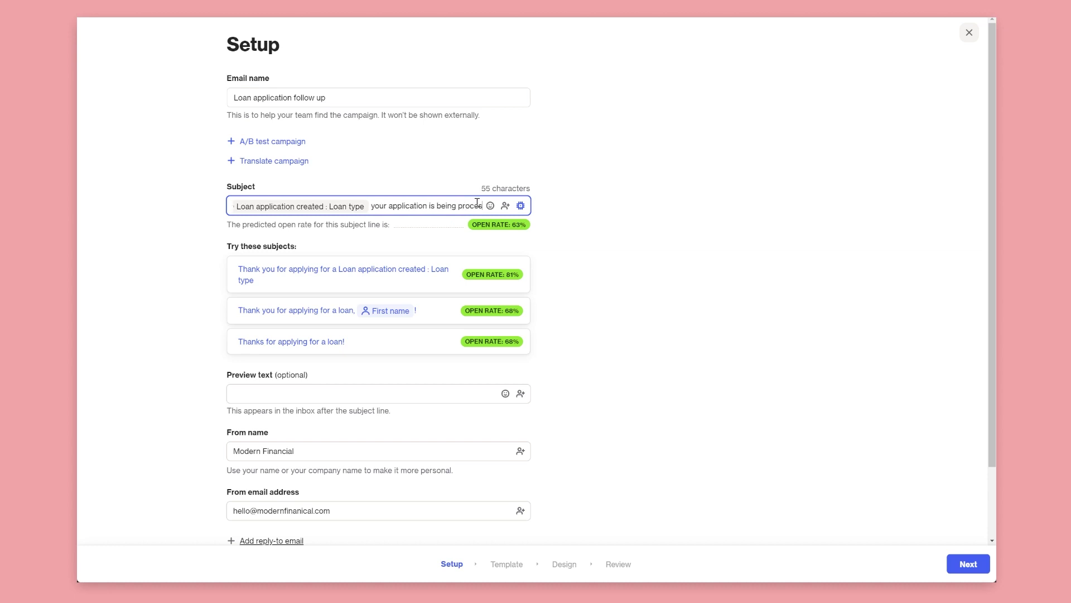
pyautogui.write('sed')
pyautogui.click(554, 168)
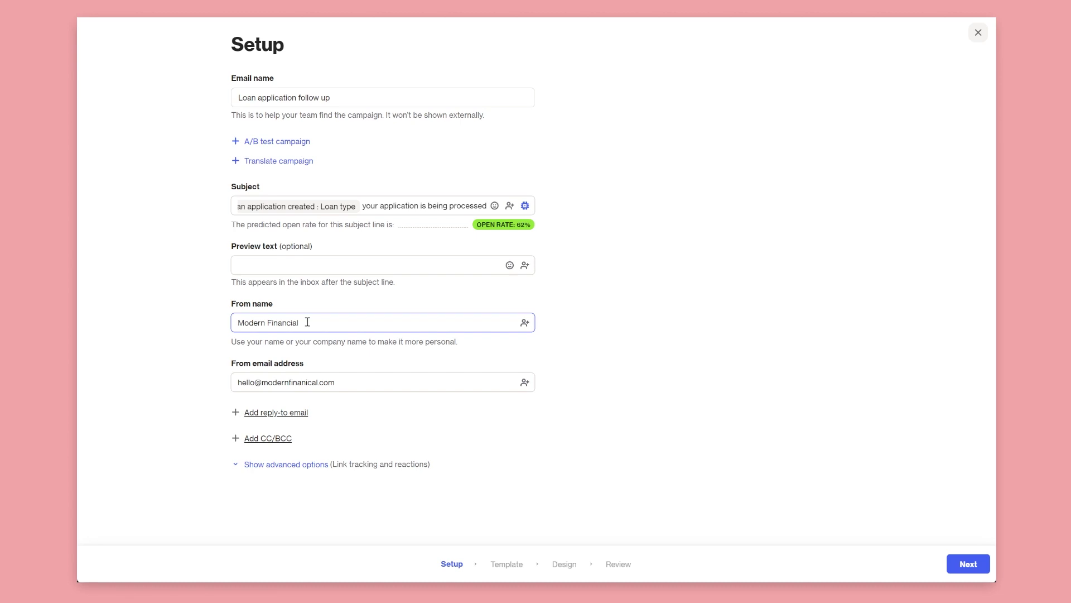
# Step: Replace the sender name with the Contact owner name merge tag
pyautogui.moveTo(307, 322); pyautogui.dragTo(212, 318)
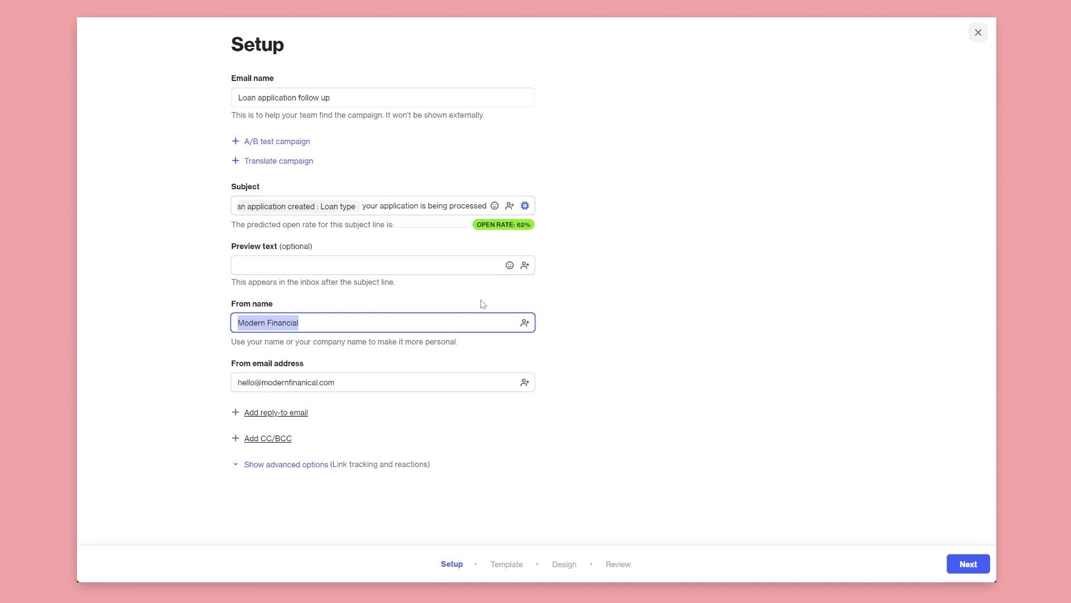
pyautogui.click(525, 324)
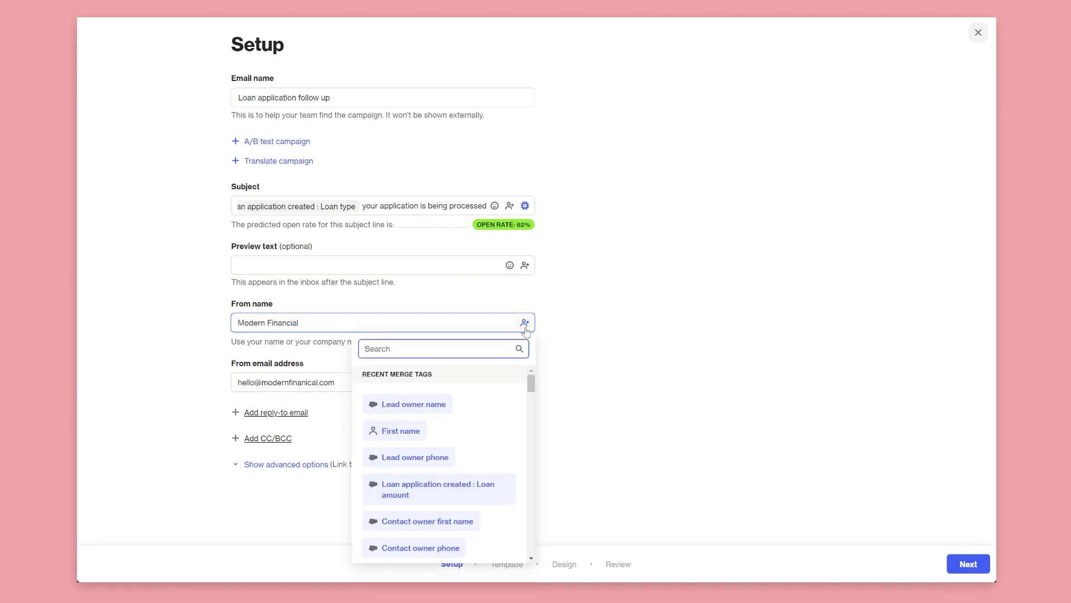
pyautogui.write('contact owner')
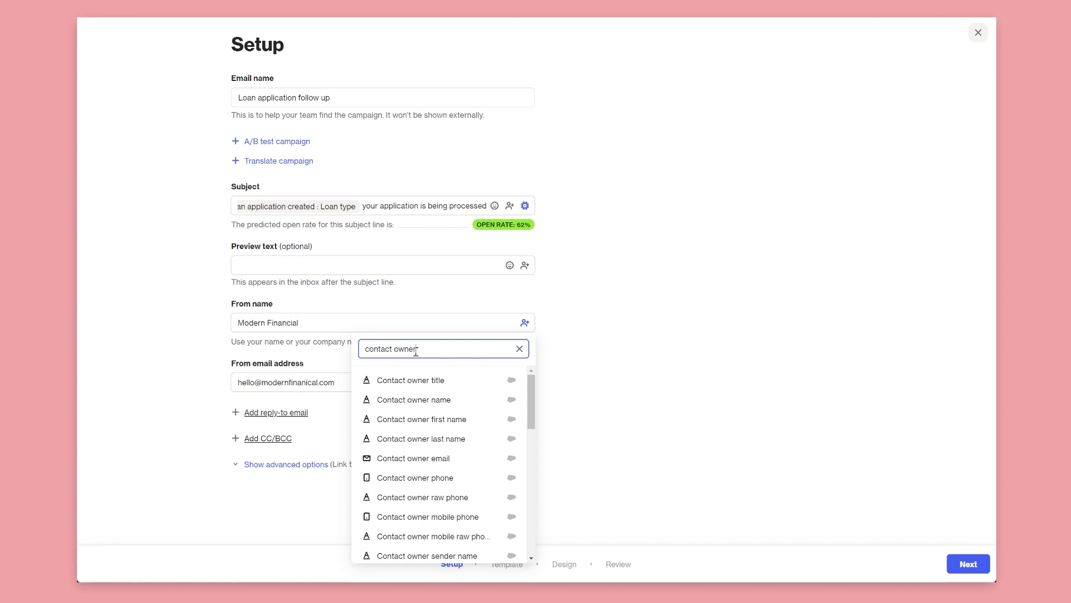
pyautogui.click(416, 400)
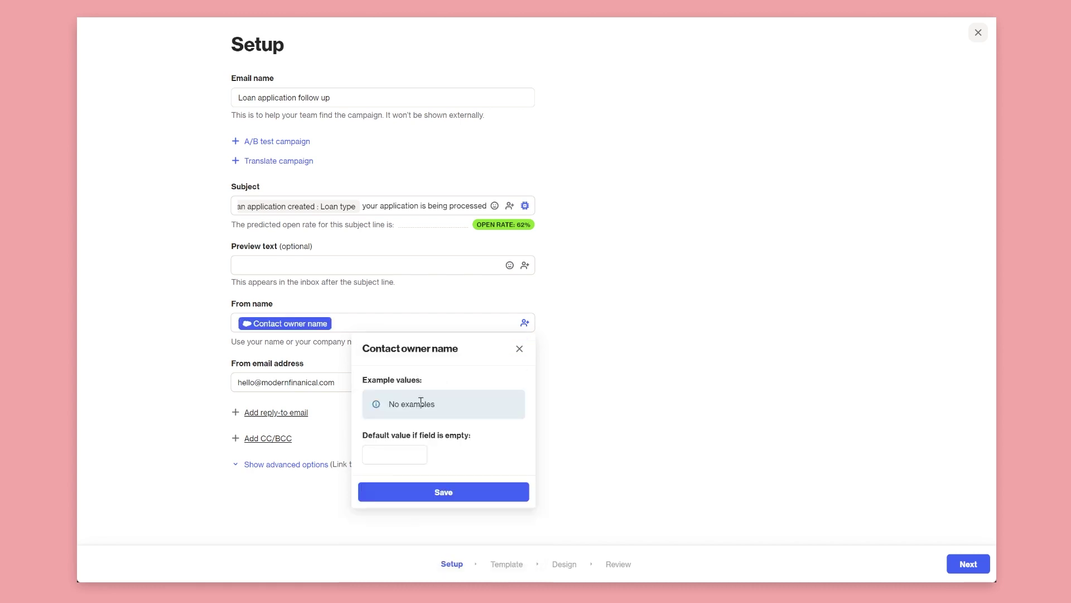
pyautogui.click(335, 325)
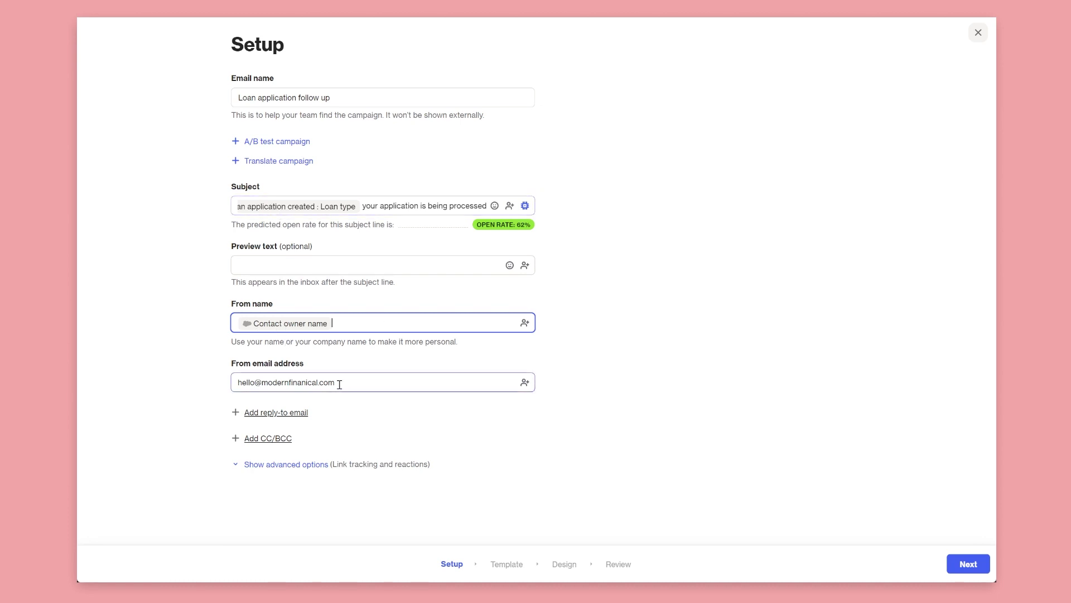
# Step: Replace the sender email with the Contact owner email merge tag
pyautogui.moveTo(342, 382); pyautogui.dragTo(165, 376)
pyautogui.press('BackSpace')
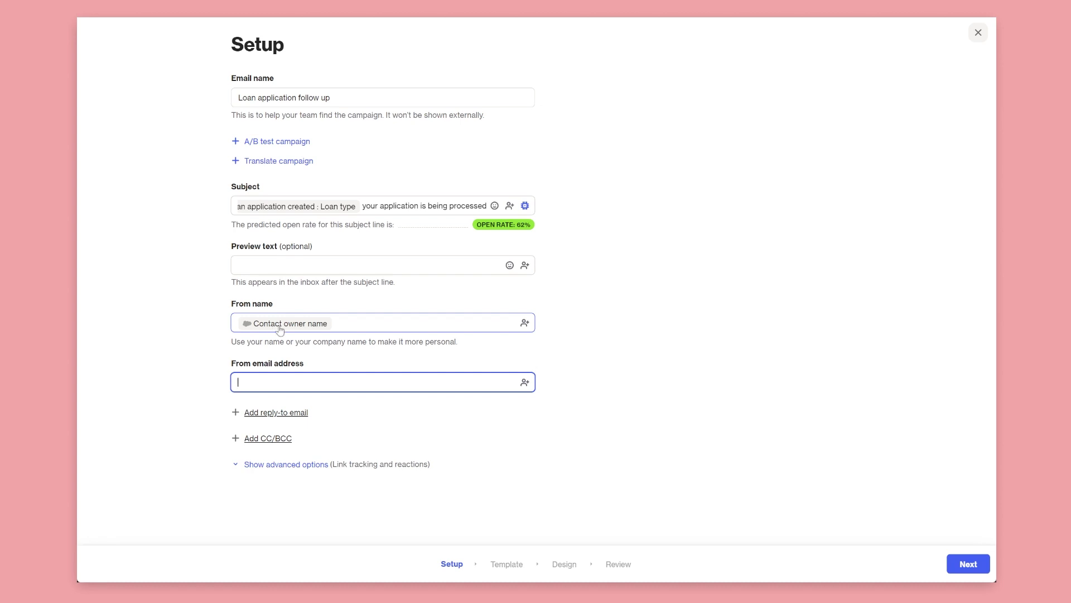
pyautogui.click(525, 382)
pyautogui.write('c')
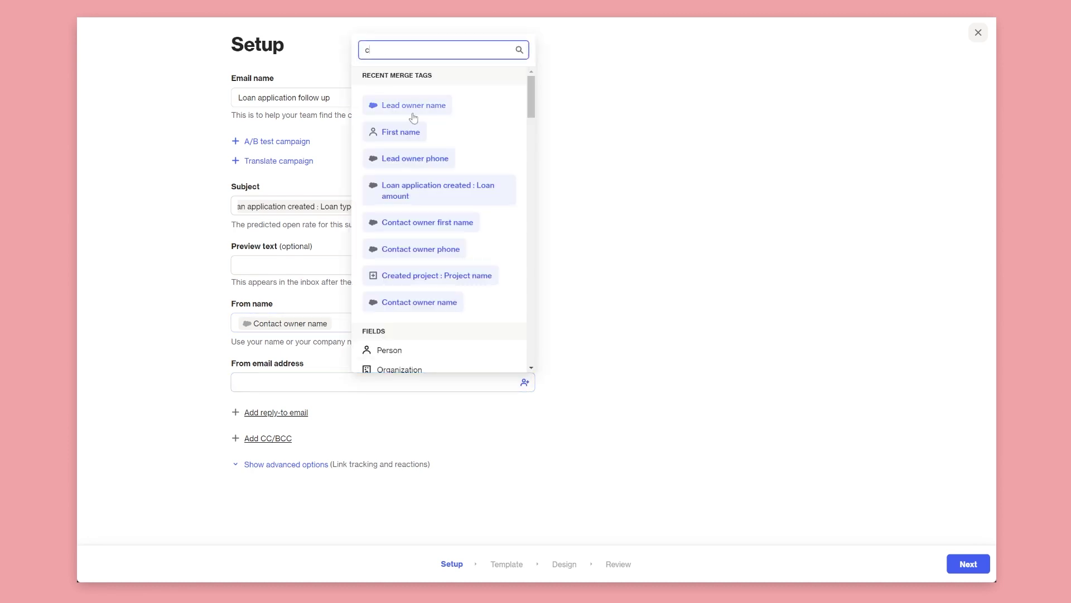
pyautogui.write('ontact owner email')
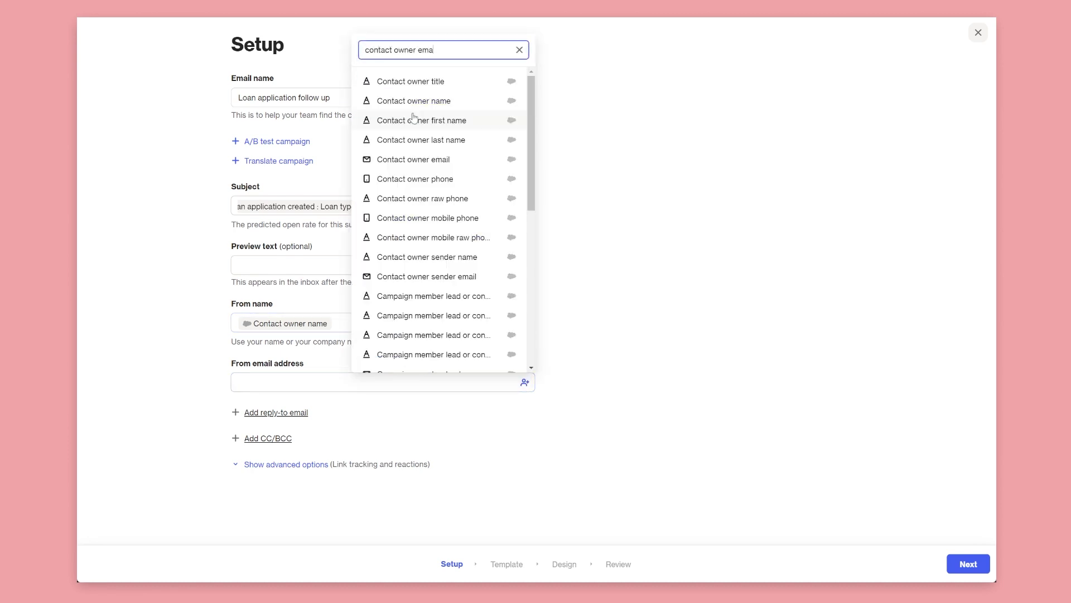
pyautogui.click(430, 443)
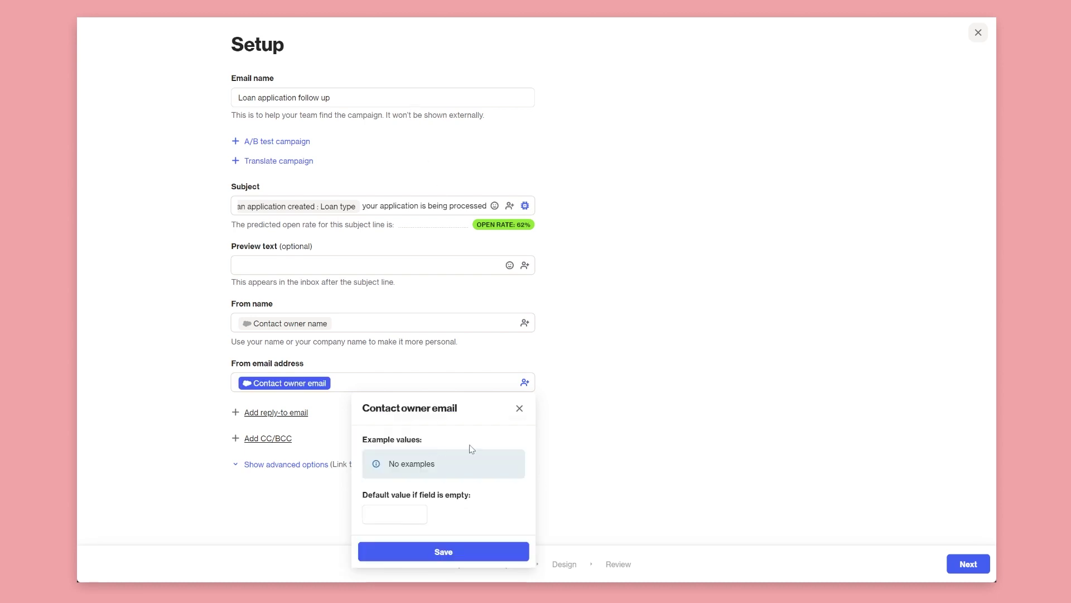
pyautogui.click(457, 356)
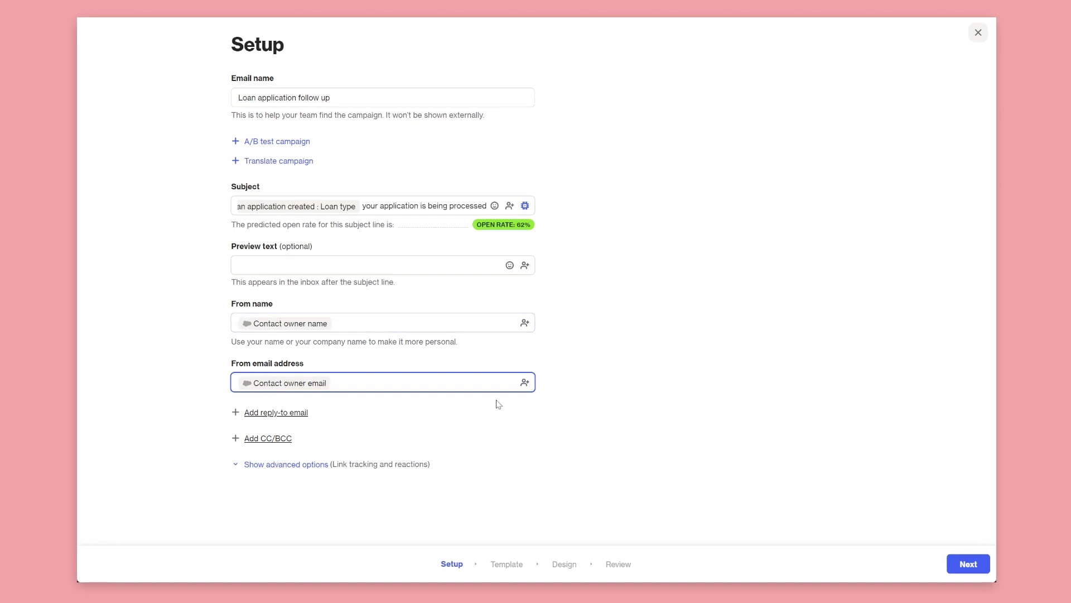
pyautogui.click(592, 408)
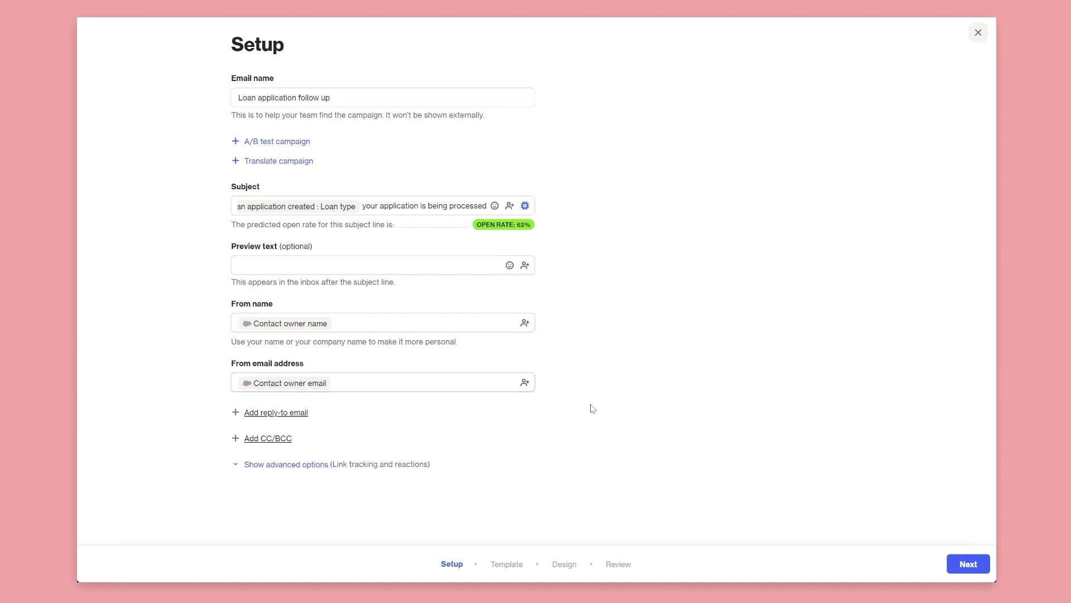
# Step: Choose the Simple text template and open it in the design editor
pyautogui.click(971, 568)
pyautogui.scroll(-10, 470, 371)
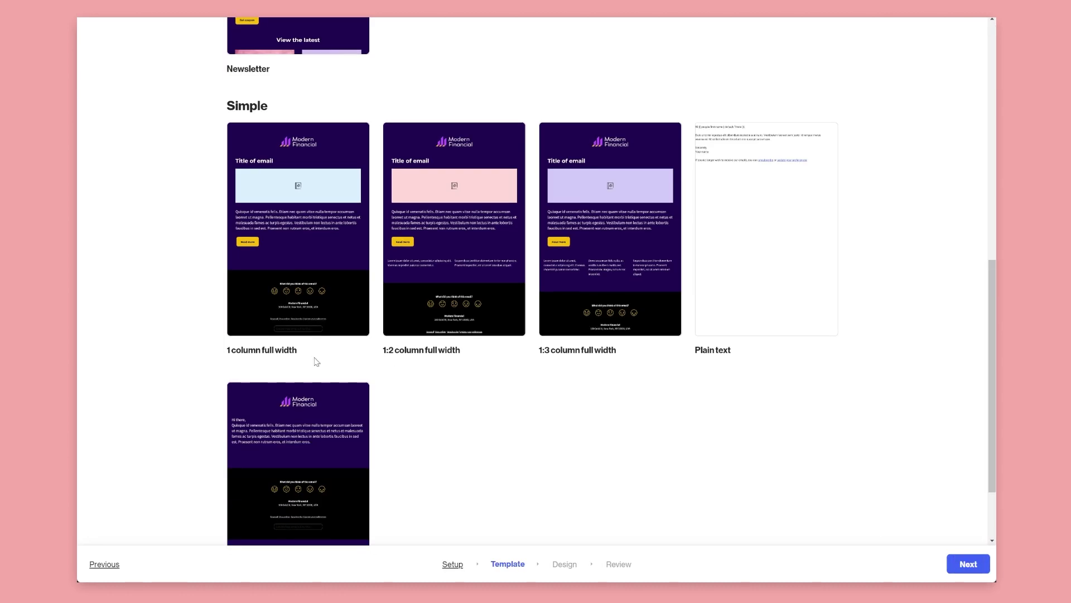
pyautogui.click(282, 445)
pyautogui.scroll(-2, 440, 464)
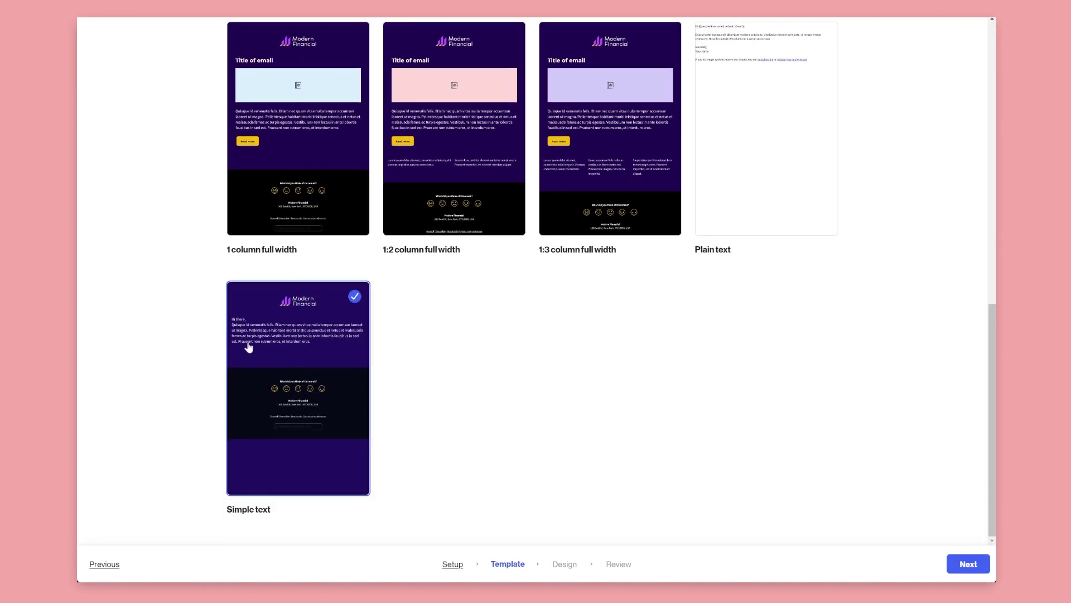
pyautogui.click(968, 564)
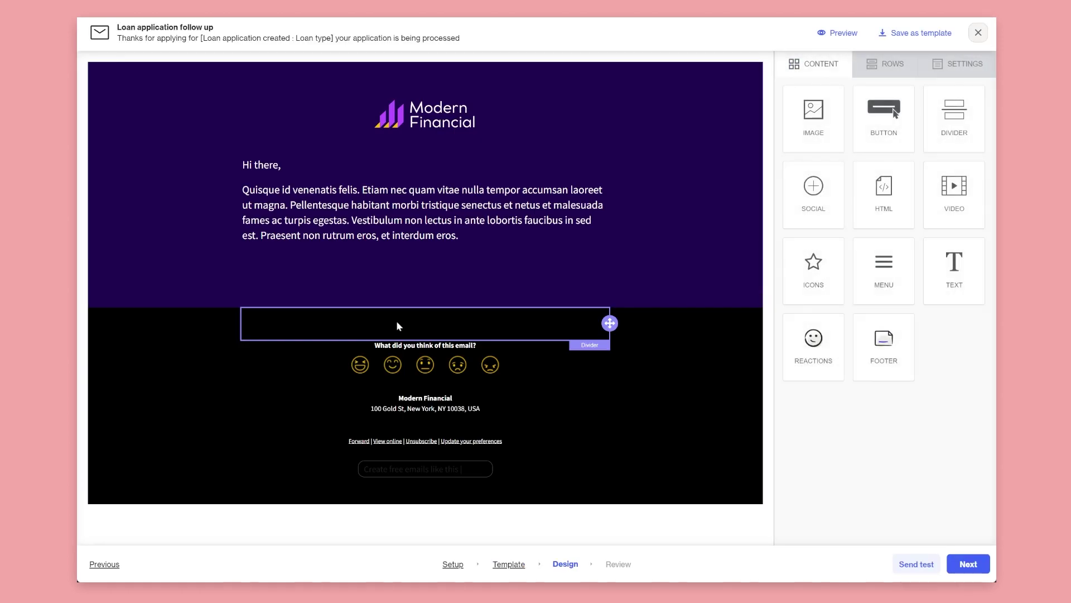
pyautogui.moveTo(282, 163); pyautogui.dragTo(255, 169)
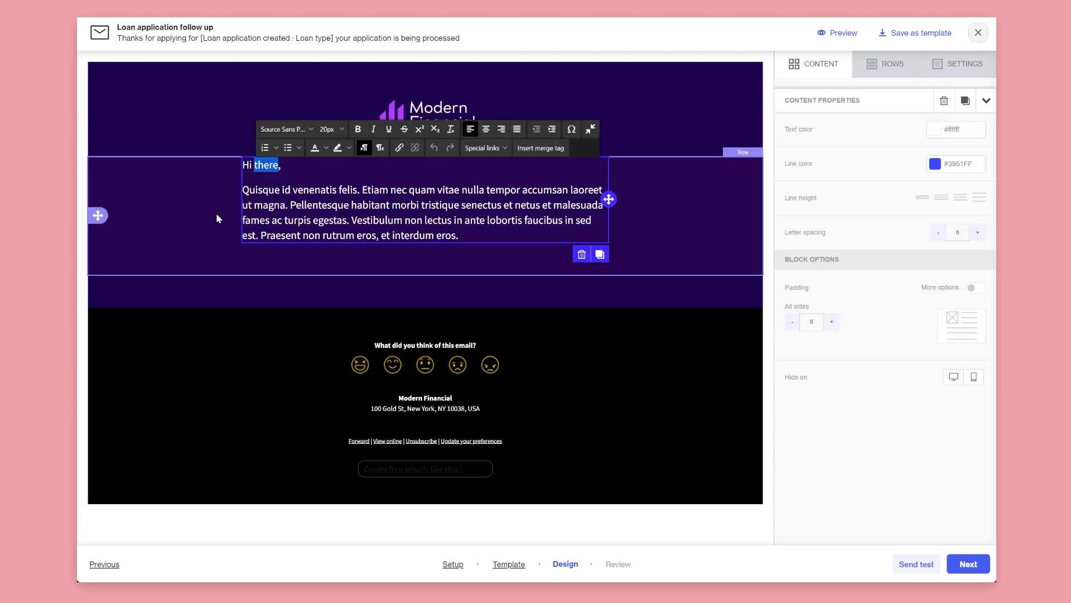
# Step: Put the First name tag in the greeting and start the body with 'My name is'
pyautogui.click(541, 148)
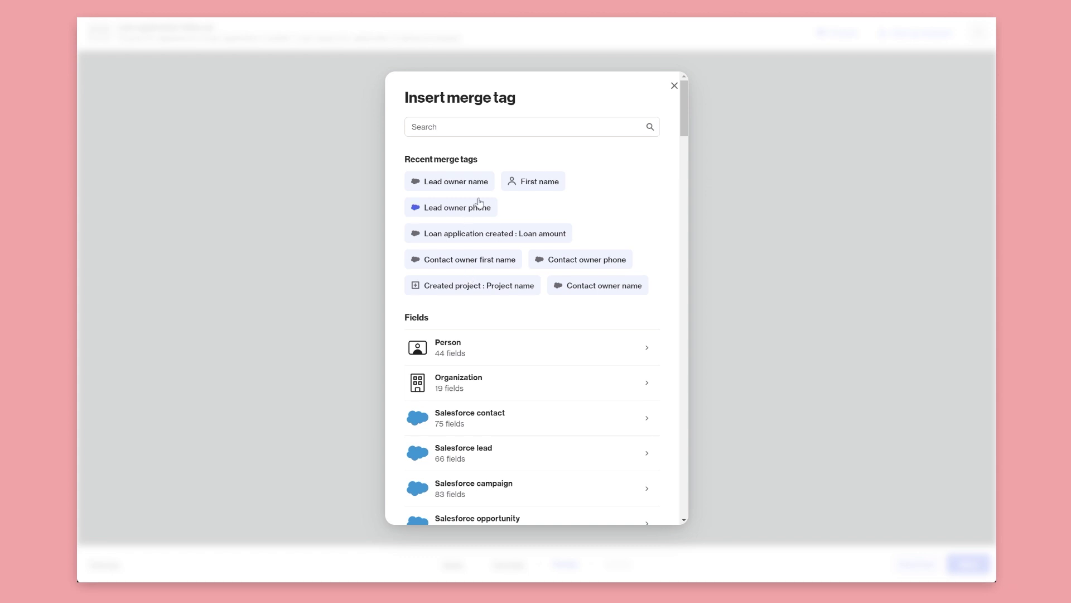
pyautogui.click(535, 180)
pyautogui.click(426, 361)
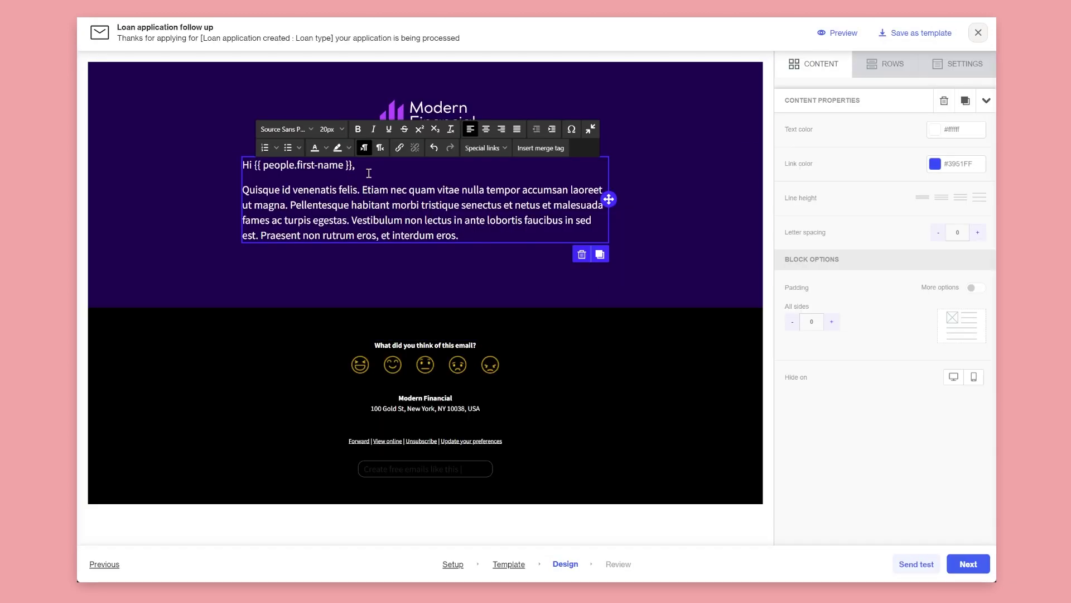
pyautogui.moveTo(460, 235); pyautogui.dragTo(208, 195)
pyautogui.write('Thanks')
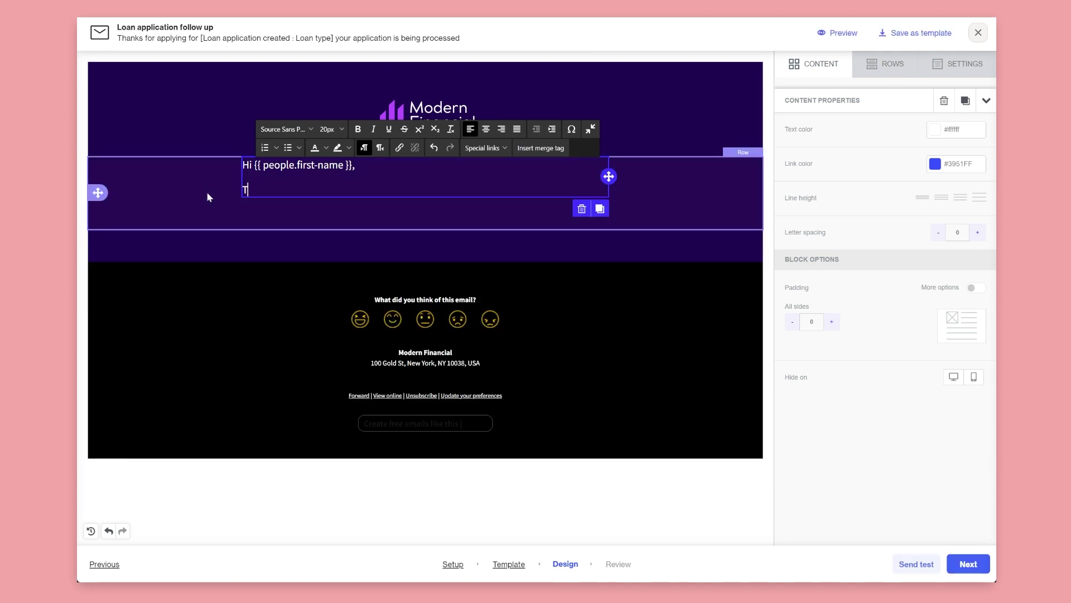
pyautogui.press('BackSpace')
pyautogui.press('BackSpace')
pyautogui.press('BackSpace')
pyautogui.press('BackSpace')
pyautogui.press('BackSpace')
pyautogui.press('BackSpace')
pyautogui.write('My name')
pyautogui.press('BackSpace')
pyautogui.press('BackSpace')
pyautogui.press('BackSpace')
pyautogui.press('BackSpace')
pyautogui.press('BackSpace')
pyautogui.press('BackSpace')
pyautogui.write('y name is')
# Step: Insert the Contact owner name tag followed by 'and my role is'
pyautogui.click(540, 148)
pyautogui.click(489, 133)
pyautogui.write('contac')
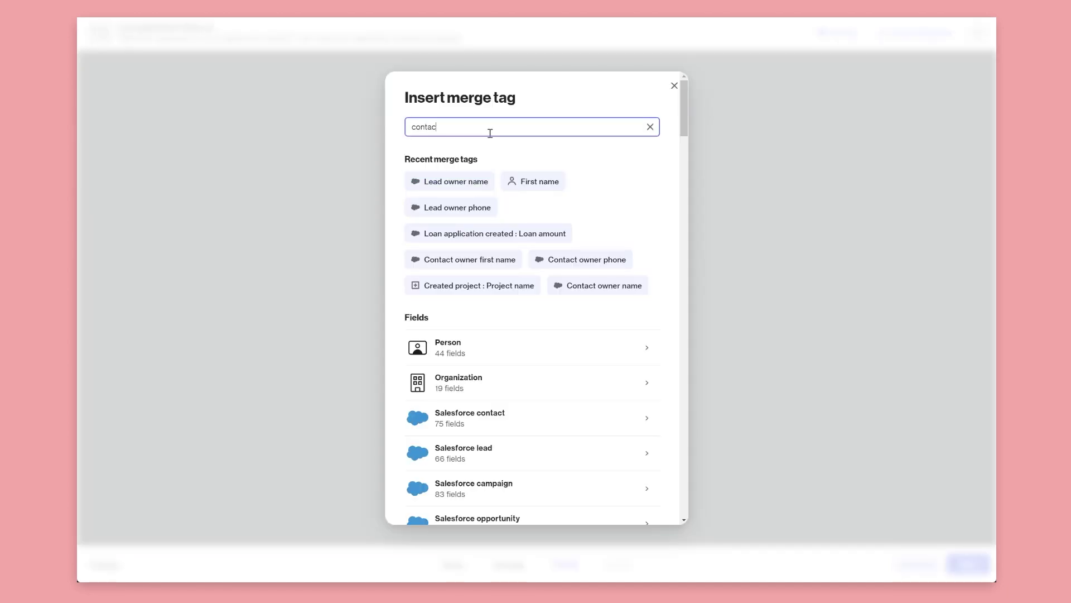
pyautogui.write('t owner')
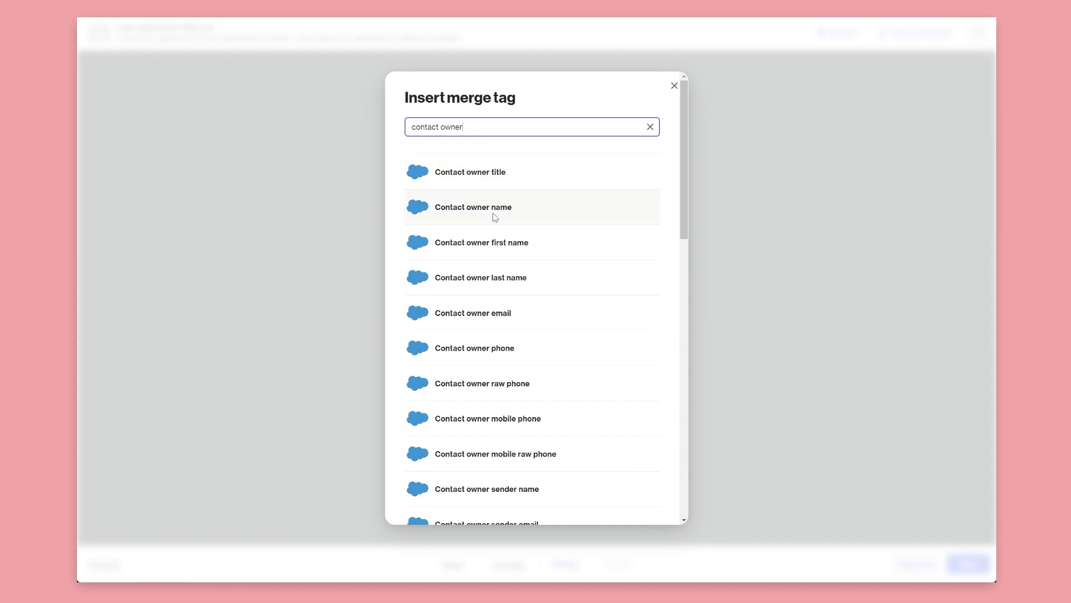
pyautogui.click(493, 216)
pyautogui.click(425, 370)
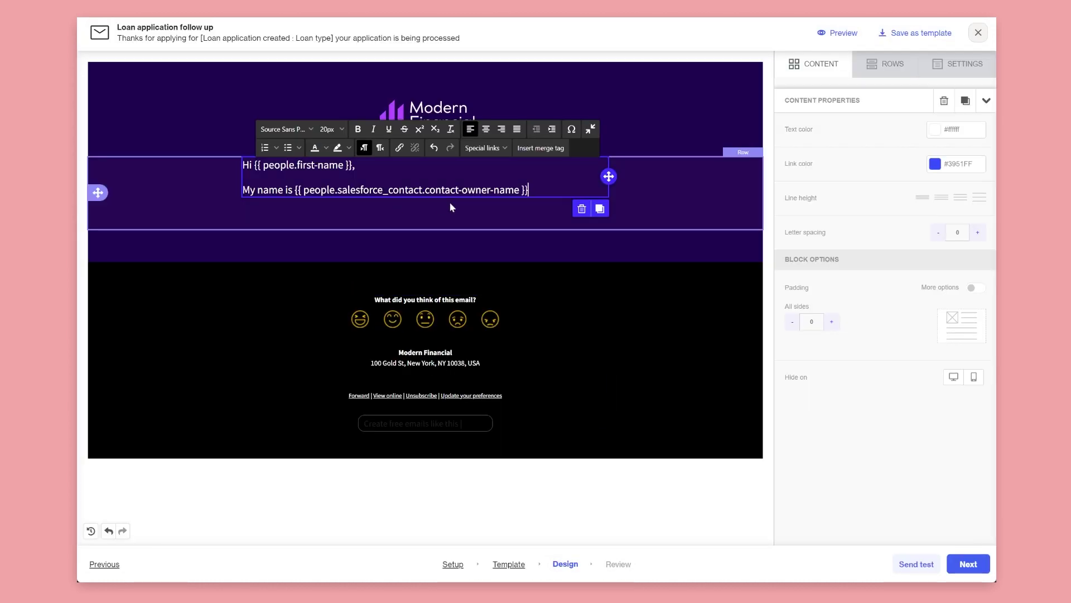
pyautogui.write('and my role is')
# Step: Insert the Contact owner title merge tag after 'and my role is'
pyautogui.click(533, 148)
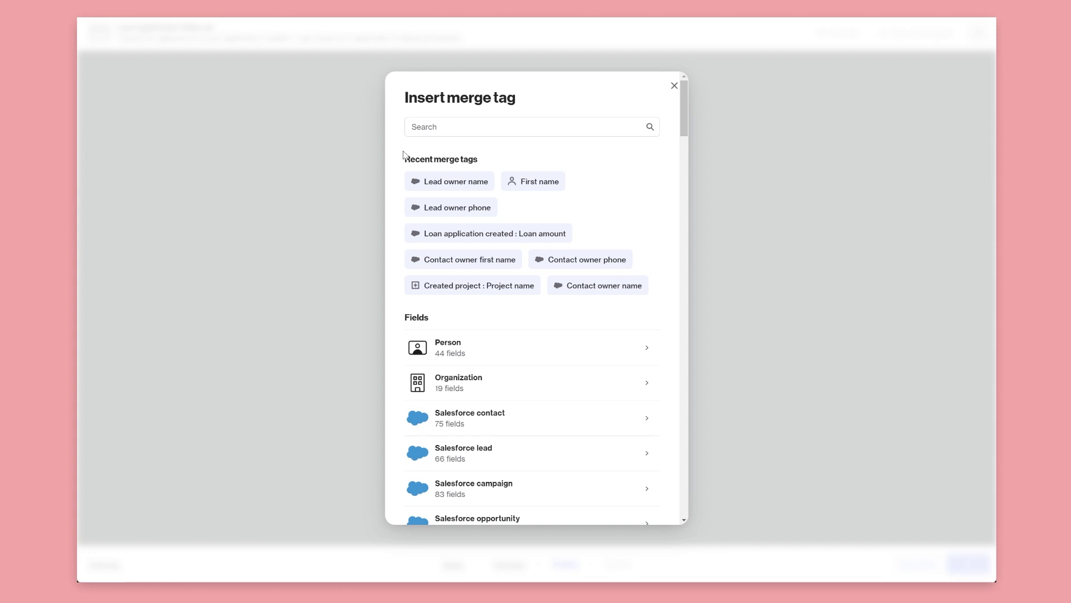
pyautogui.click(448, 129)
pyautogui.write('contact owner')
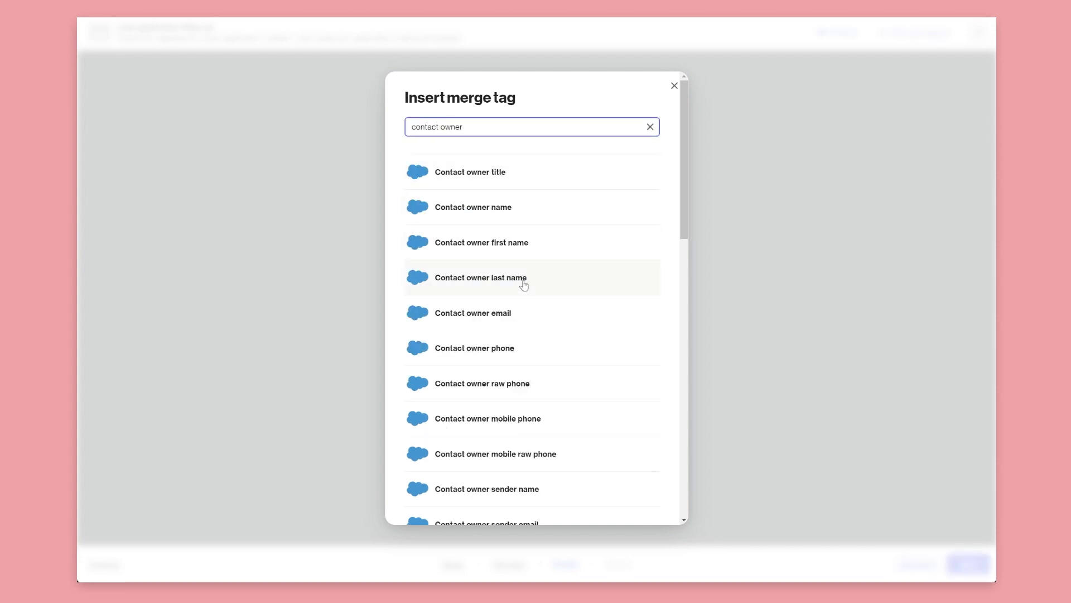
pyautogui.write(' title')
pyautogui.click(521, 181)
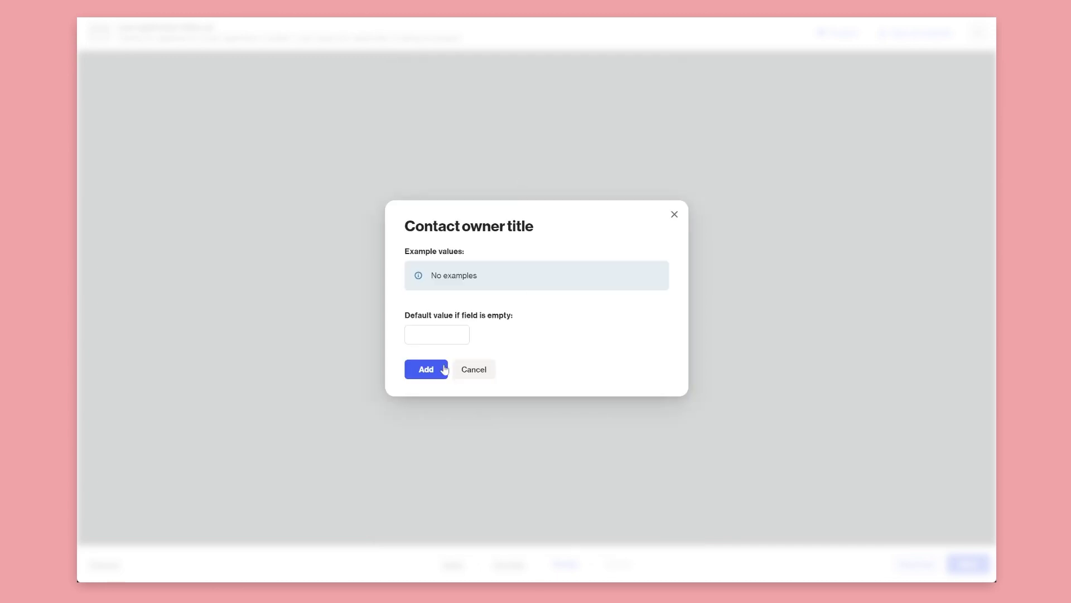
pyautogui.click(440, 369)
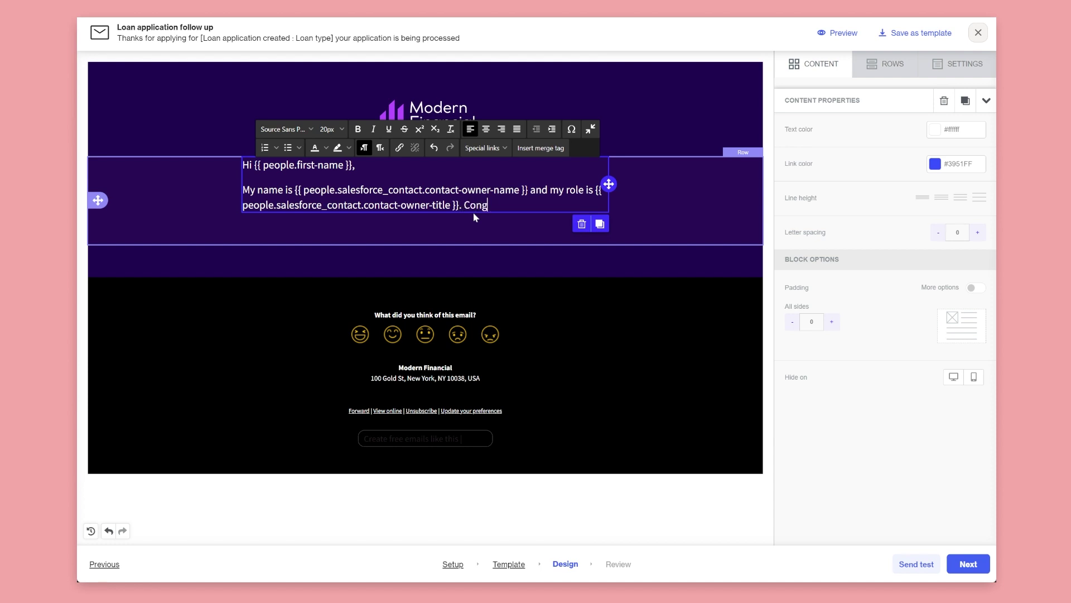
# Step: Type 'Congratulations on applying for' and insert the Loan type merge tag
pyautogui.write('rautlations on applying for')
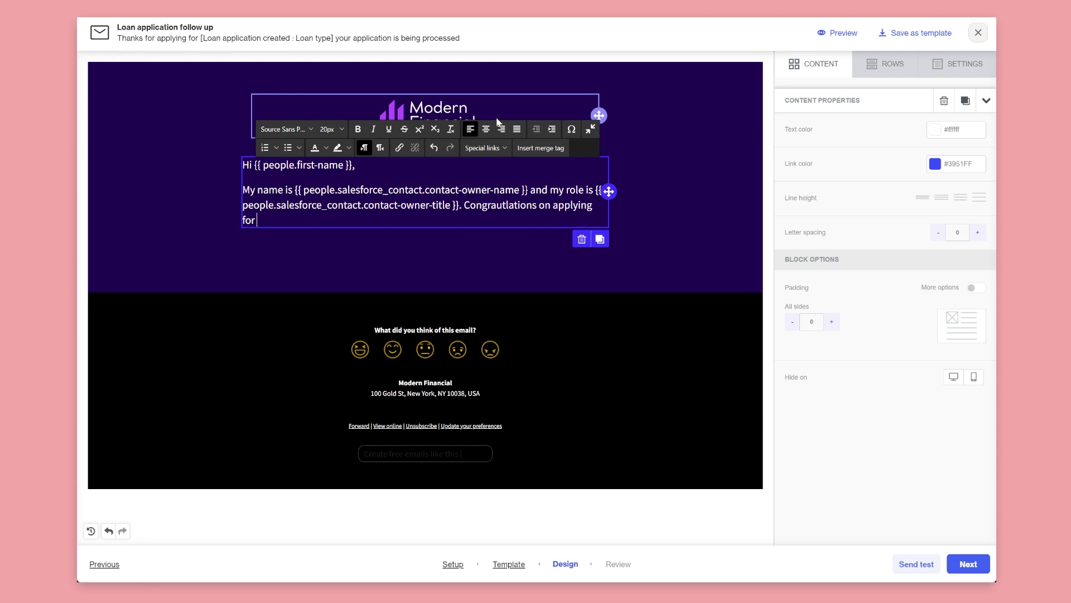
pyautogui.click(541, 148)
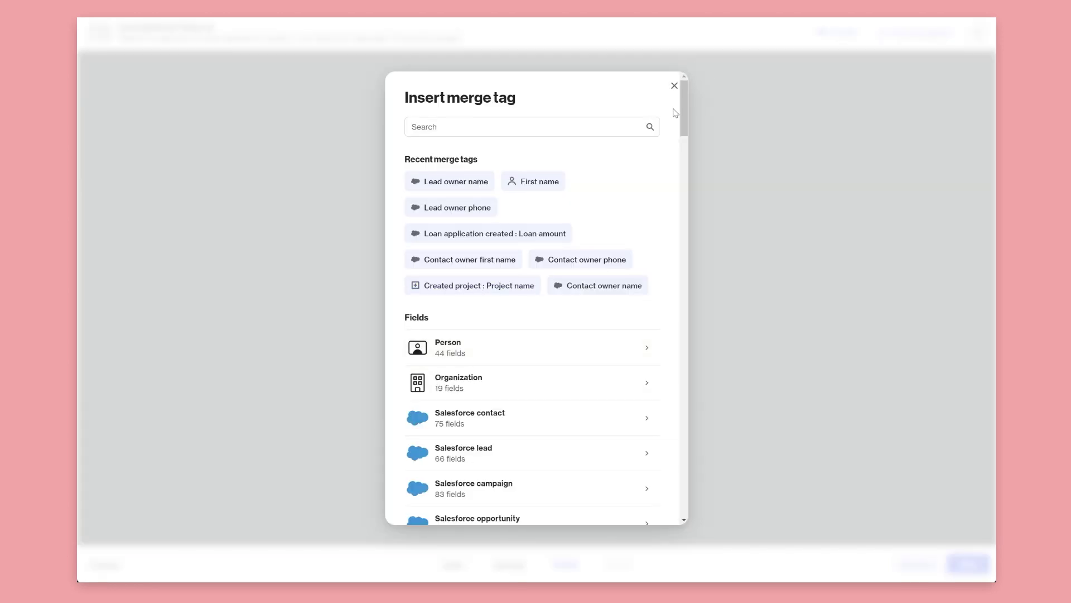
pyautogui.scroll(-20, 535, 419)
pyautogui.scroll(3, 550, 383)
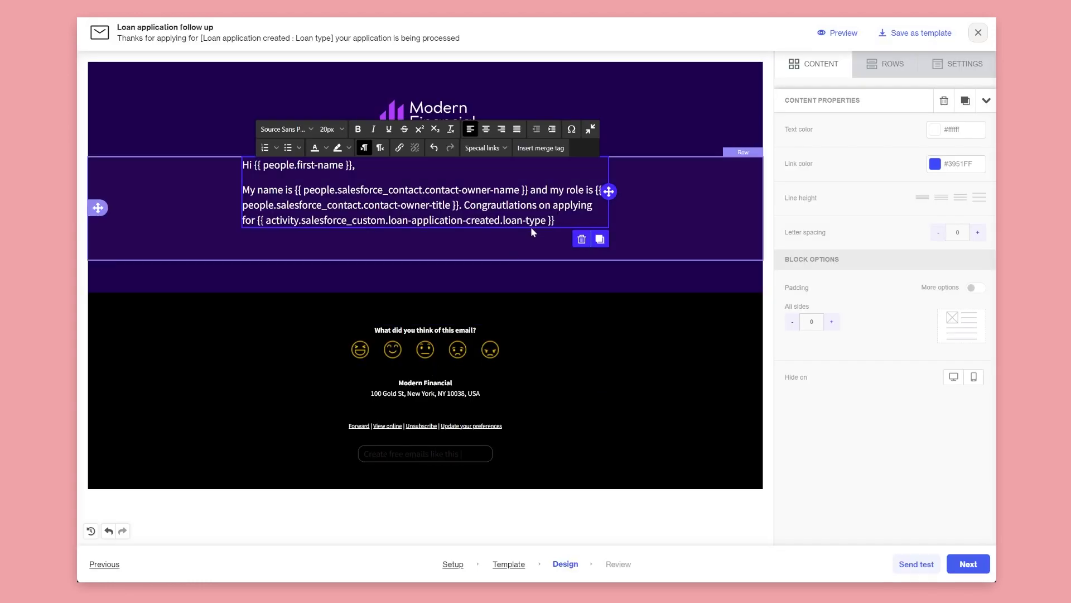
# Step: Add 'for amount of' and the Loan amount tag formatted as a whole number
pyautogui.write('for amoutn')
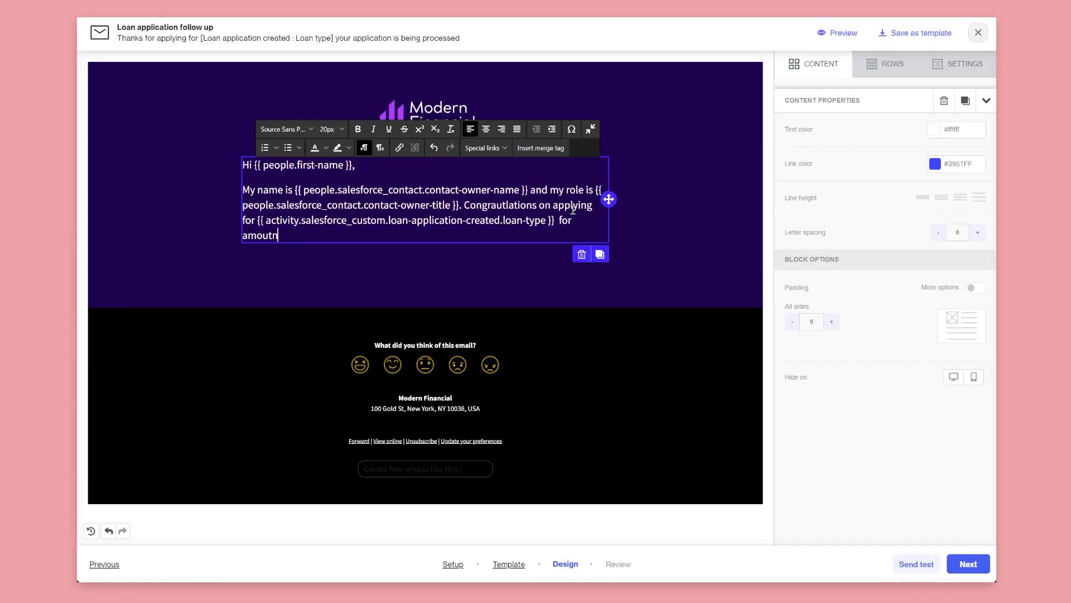
pyautogui.press('BackSpace')
pyautogui.press('BackSpace')
pyautogui.write('nt o')
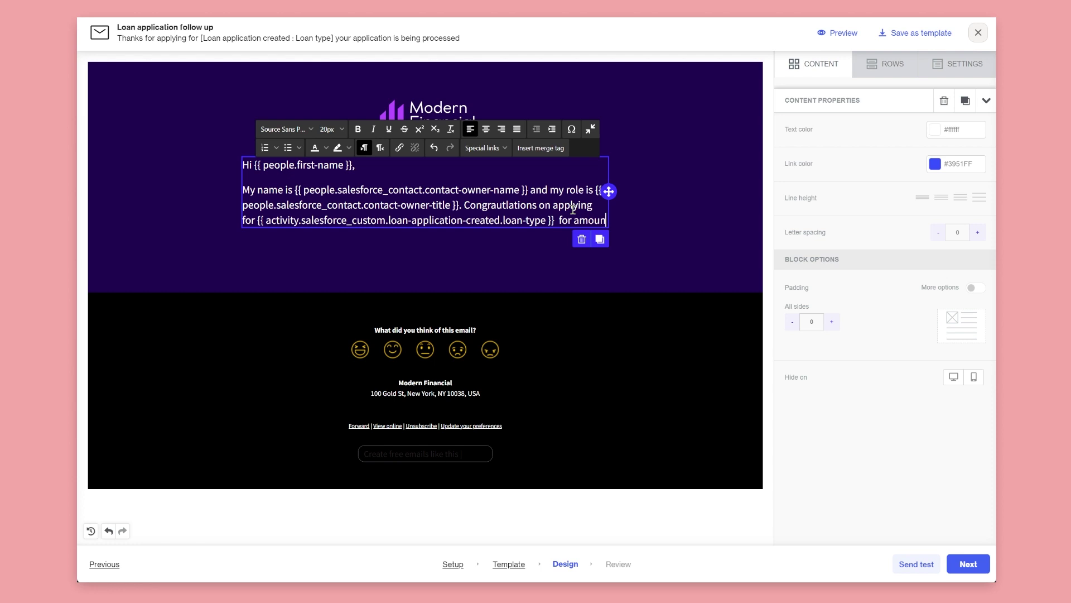
pyautogui.write('f')
pyautogui.click(561, 149)
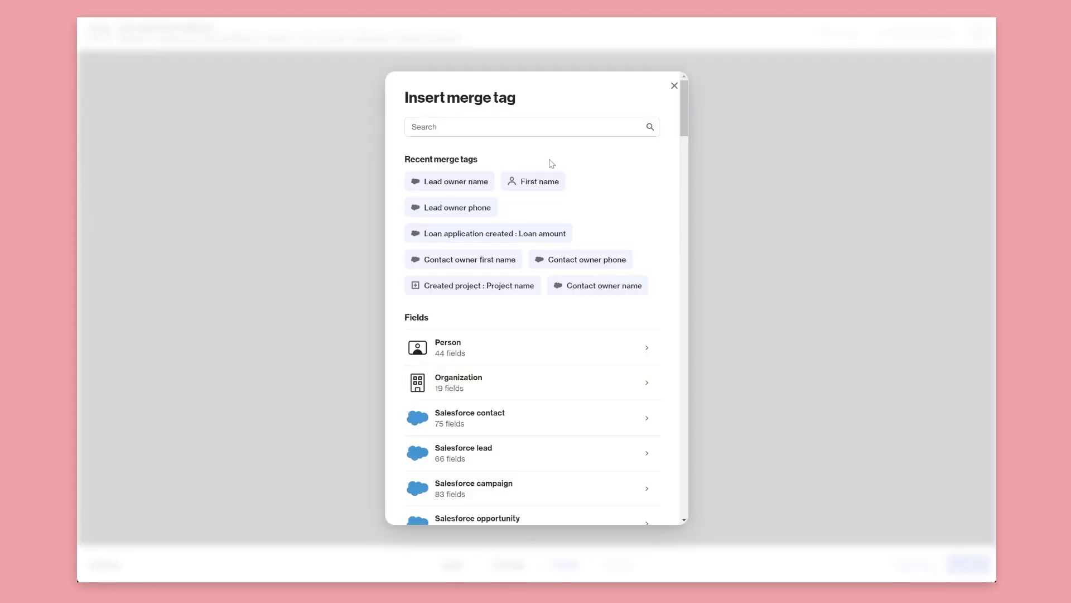
pyautogui.scroll(-20, 680, 126)
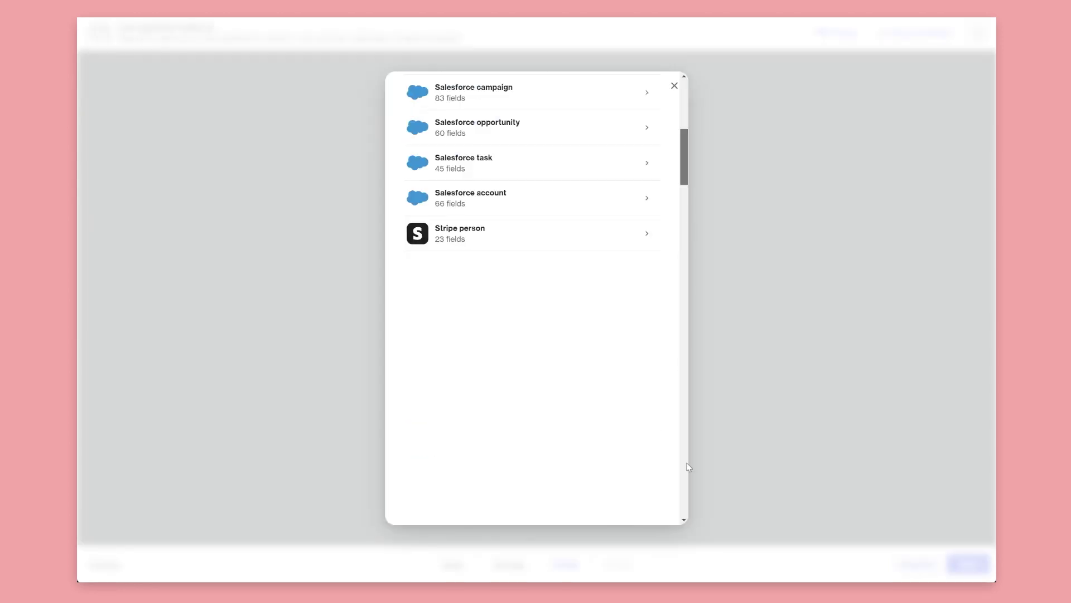
pyautogui.scroll(3, 548, 346)
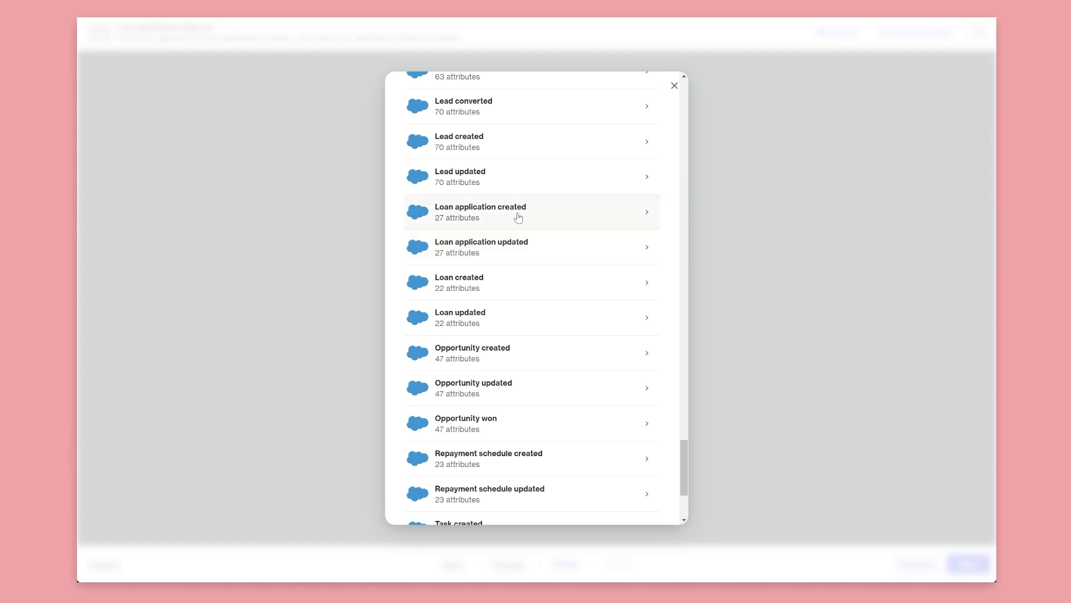
pyautogui.click(516, 218)
pyautogui.click(468, 350)
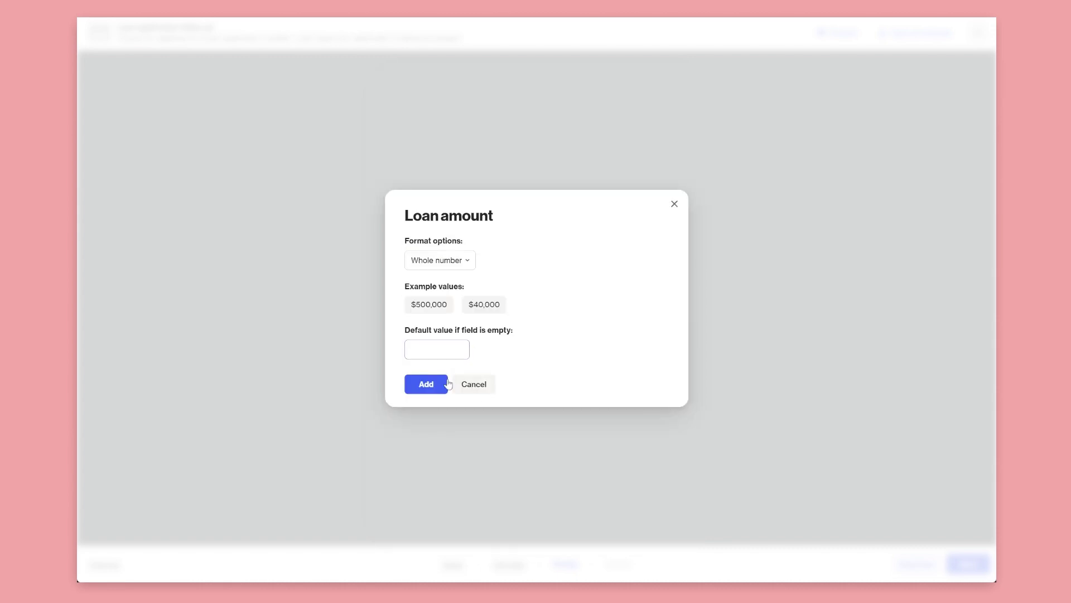
pyautogui.click(440, 383)
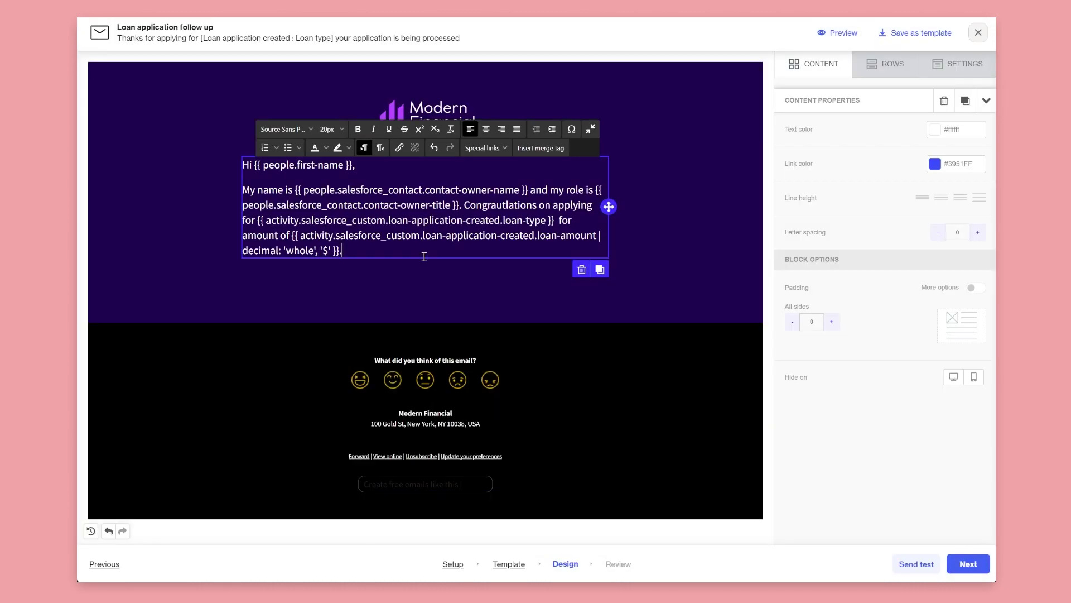
# Step: Correct the 'Congratulations' typo and move that sentence into its own paragraph
pyautogui.click(507, 205)
pyautogui.press('BackSpace')
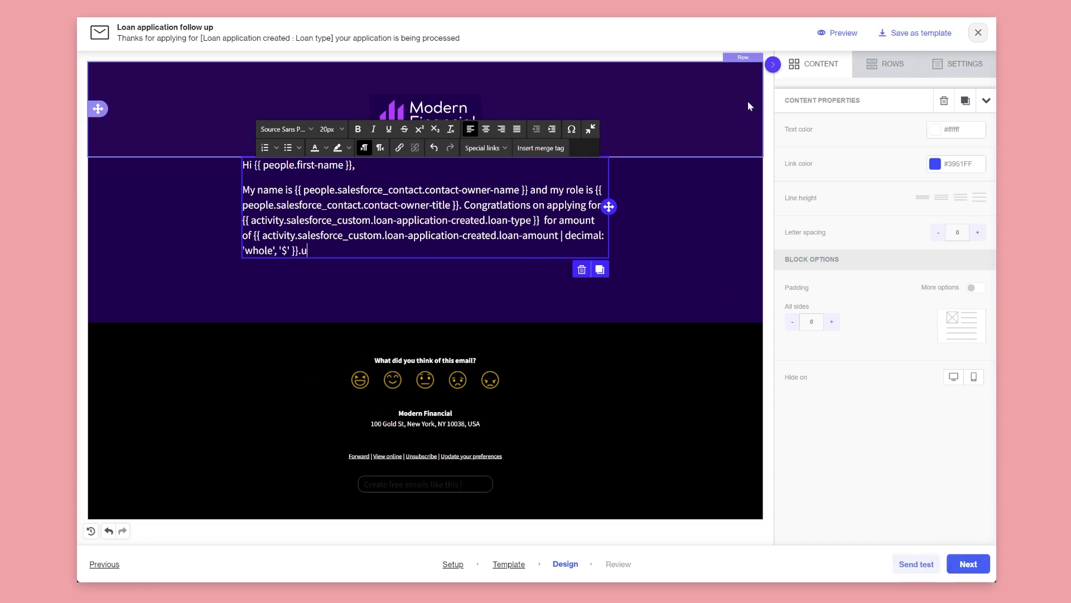
pyautogui.write('u')
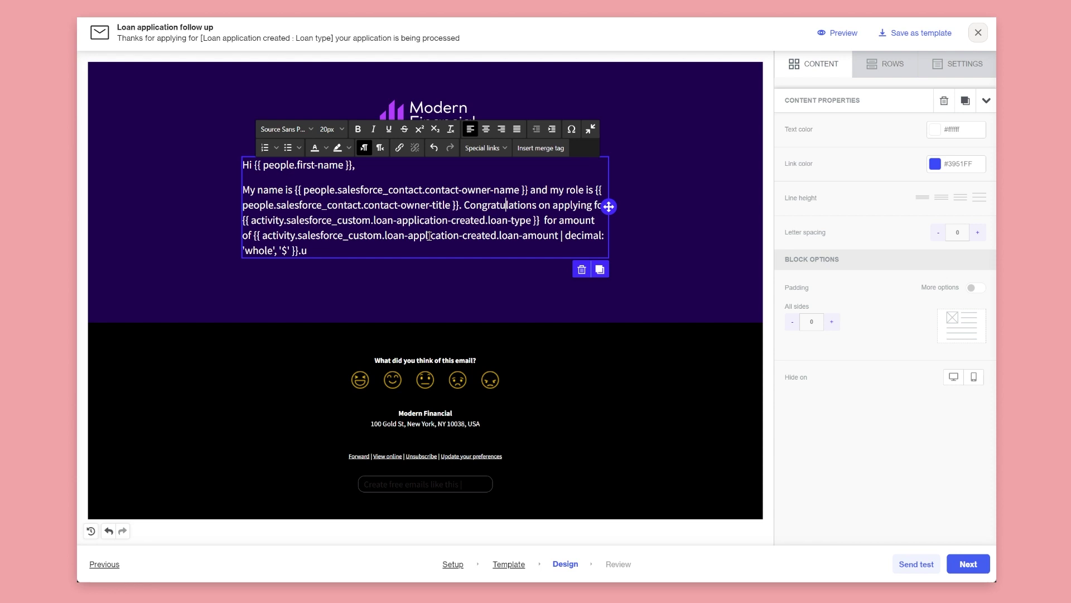
pyautogui.click(335, 252)
pyautogui.press('Return')
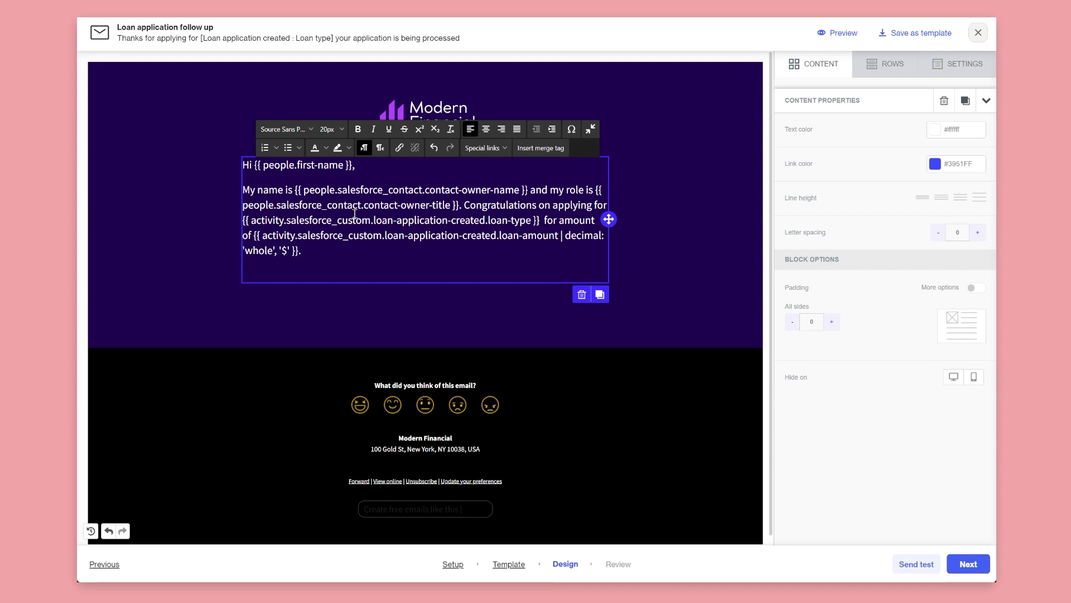
pyautogui.click(487, 205)
pyautogui.press('Return')
pyautogui.click(445, 277)
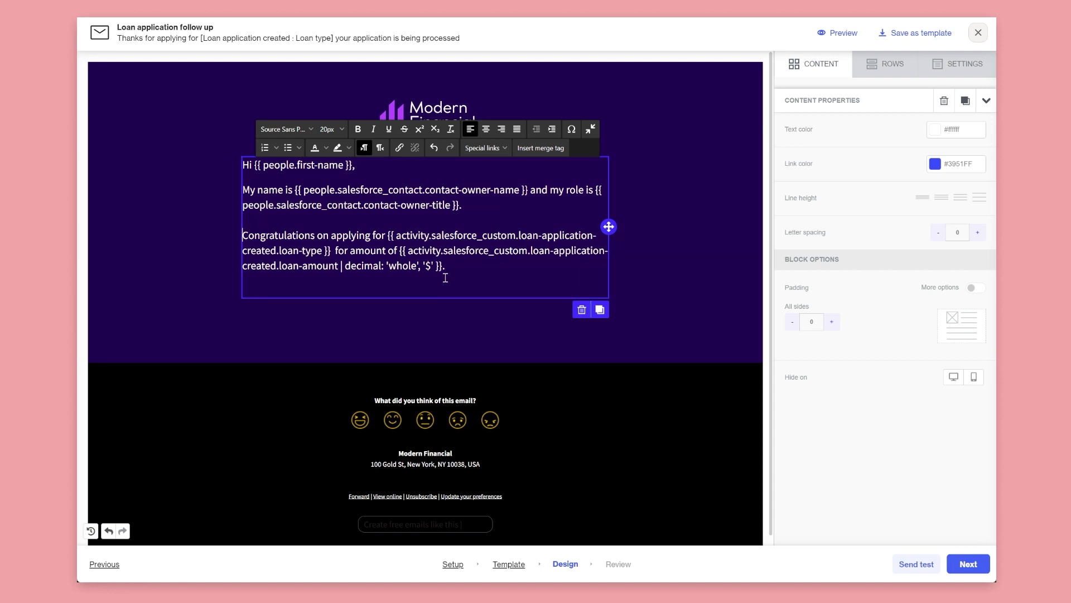
pyautogui.press('Return')
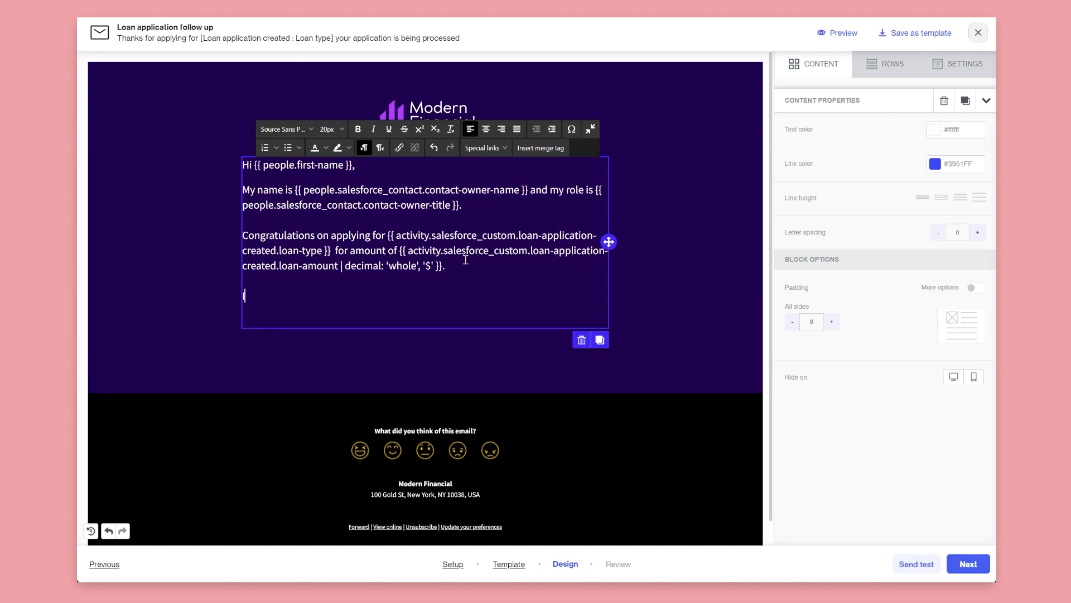
# Step: Add the line 'I'm excited to get your application processed, to do that we need you to complete some steps:'
pyautogui.write("I'm excited to get your apl")
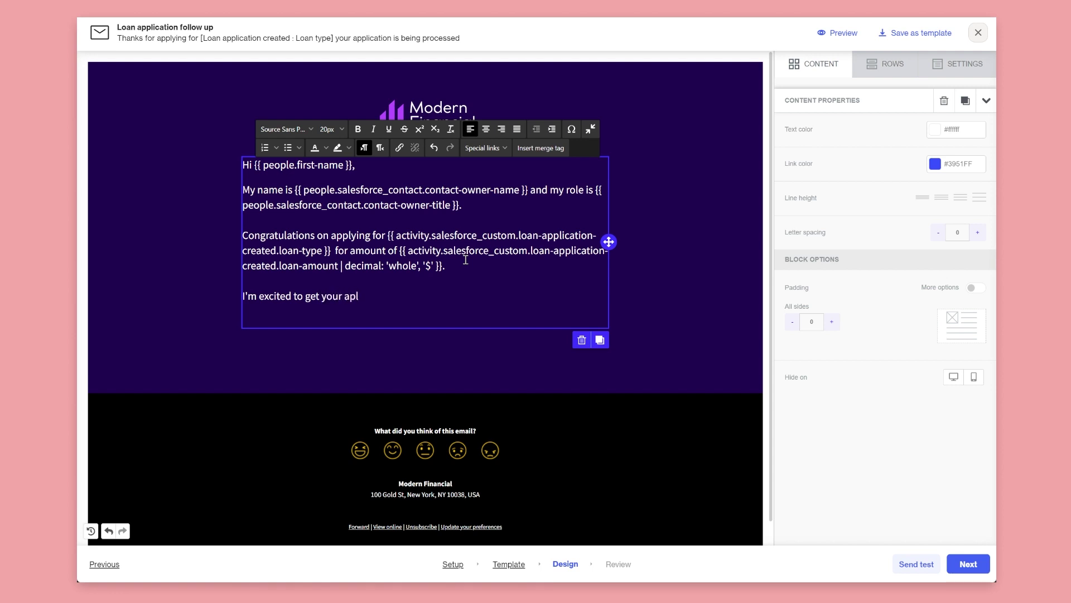
pyautogui.write('ication procea')
pyautogui.write('d, to o that')
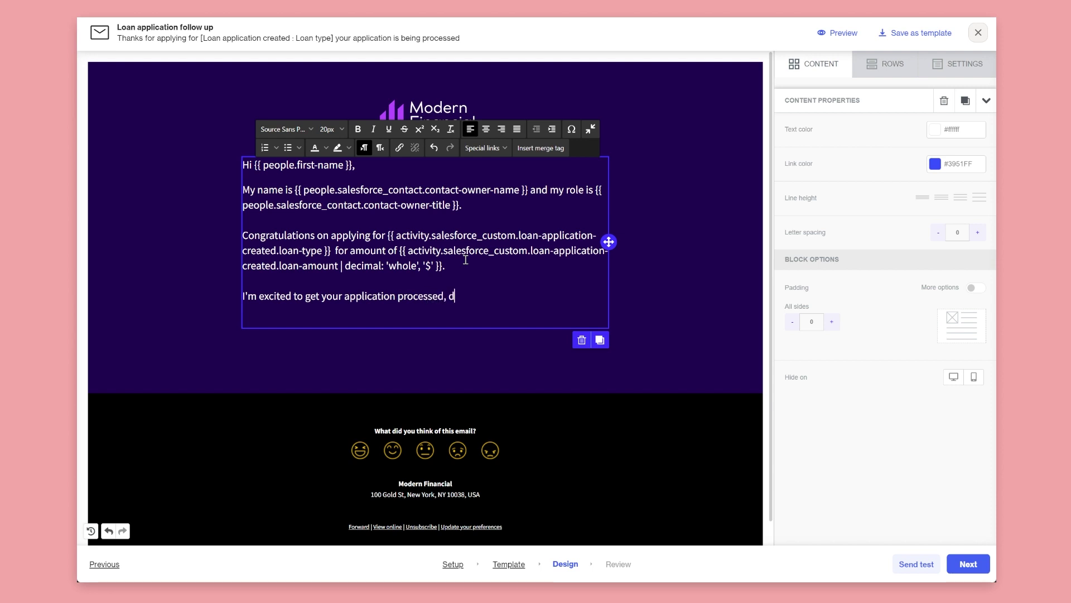
pyautogui.press('BackSpace')
pyautogui.press('BackSpace')
pyautogui.press('BackSpace')
pyautogui.press('BackSpace')
pyautogui.press('BackSpace')
pyautogui.press('BackSpace')
pyautogui.write('do that we need you to com')
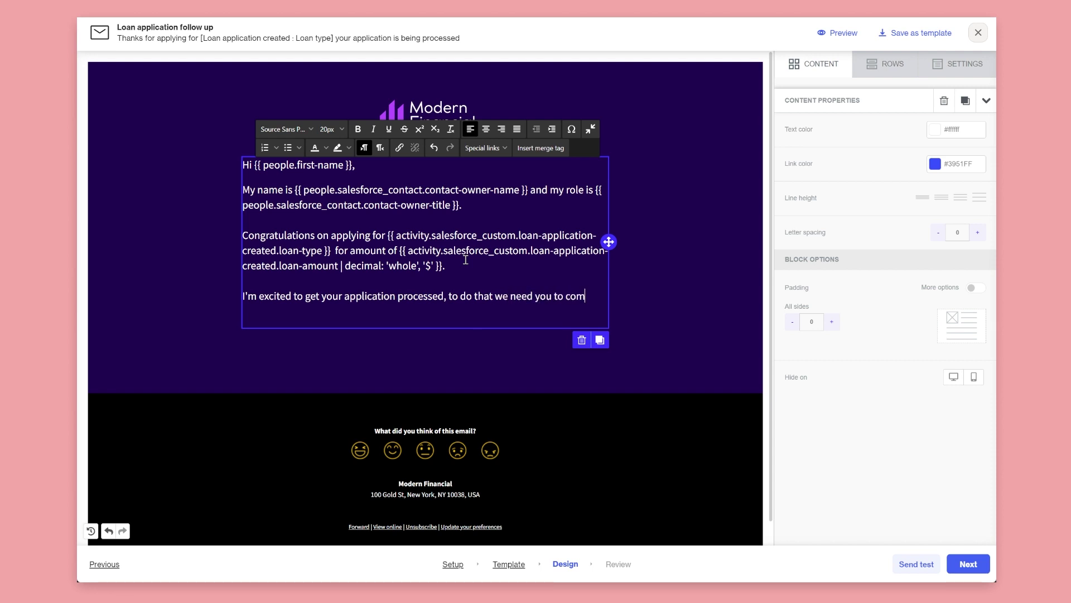
pyautogui.write('plete some steps:')
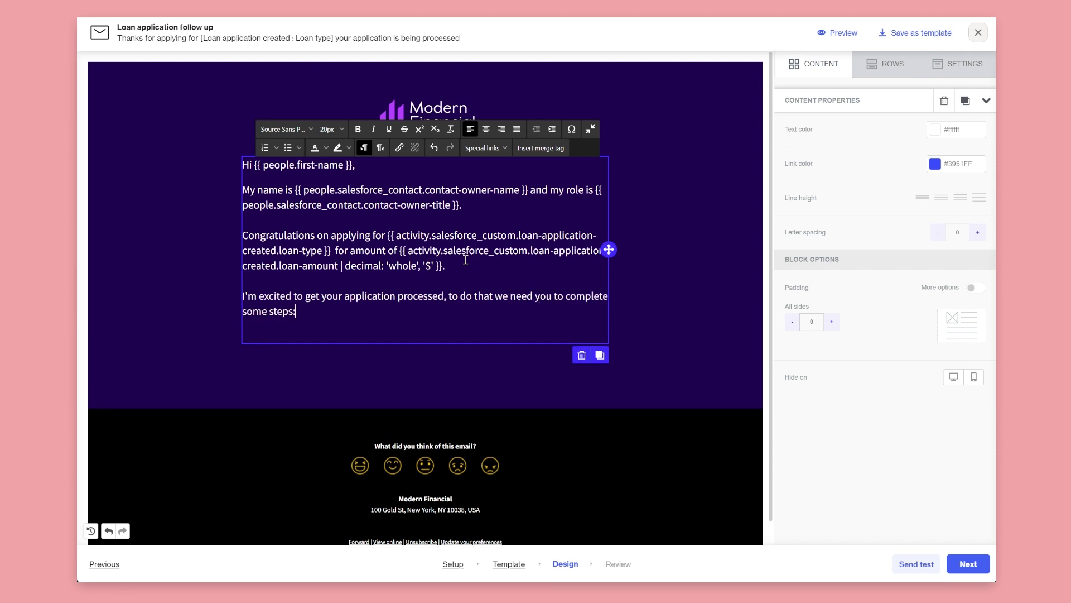
pyautogui.press('Return')
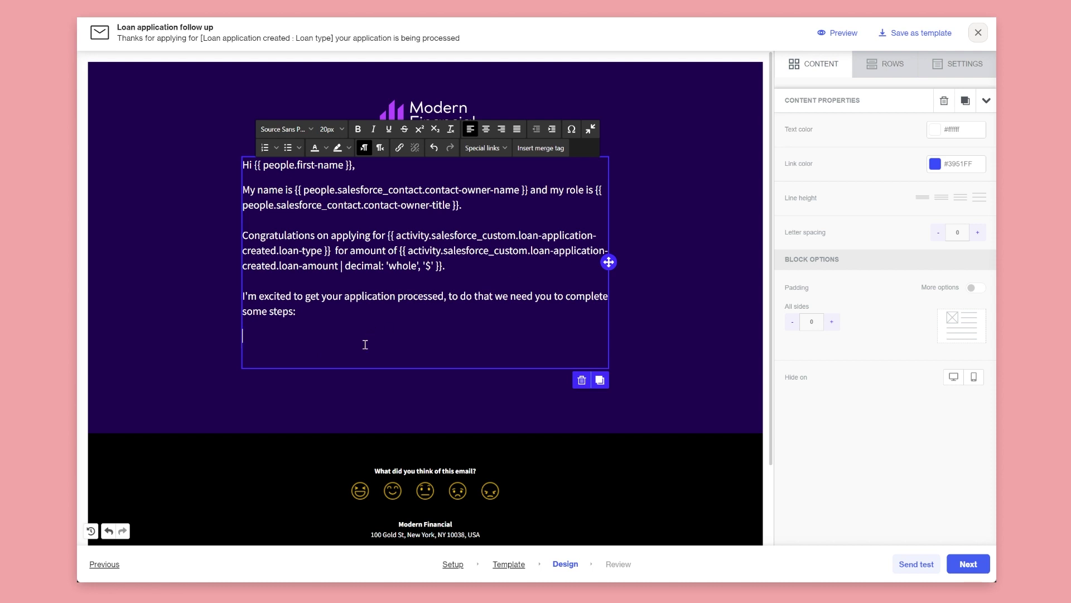
# Step: Add a button labelled 'Login to client area' below the text
pyautogui.click(814, 69)
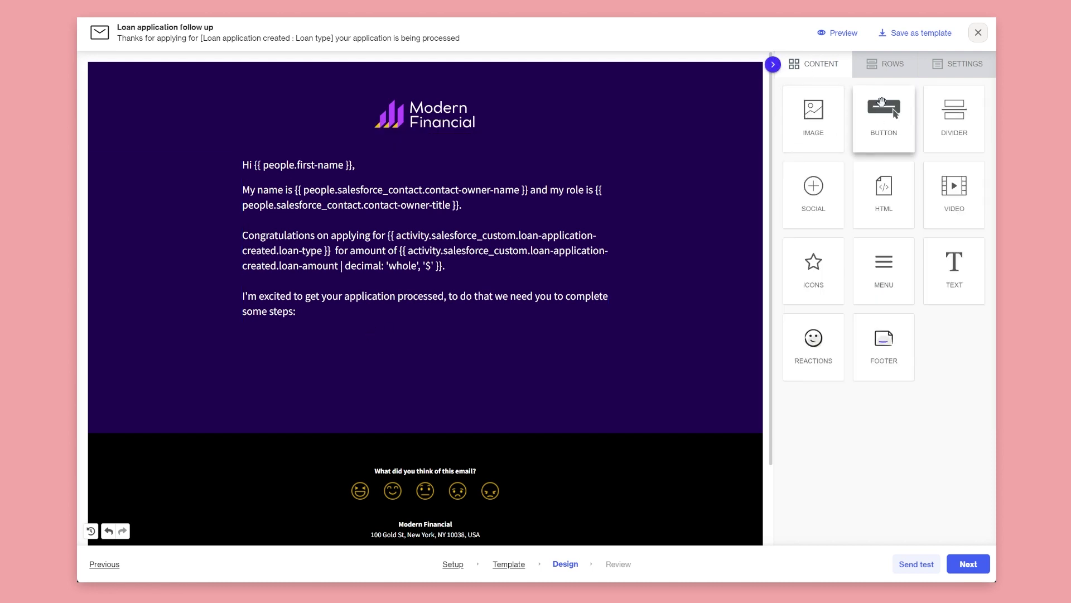
pyautogui.moveTo(884, 112); pyautogui.dragTo(413, 357)
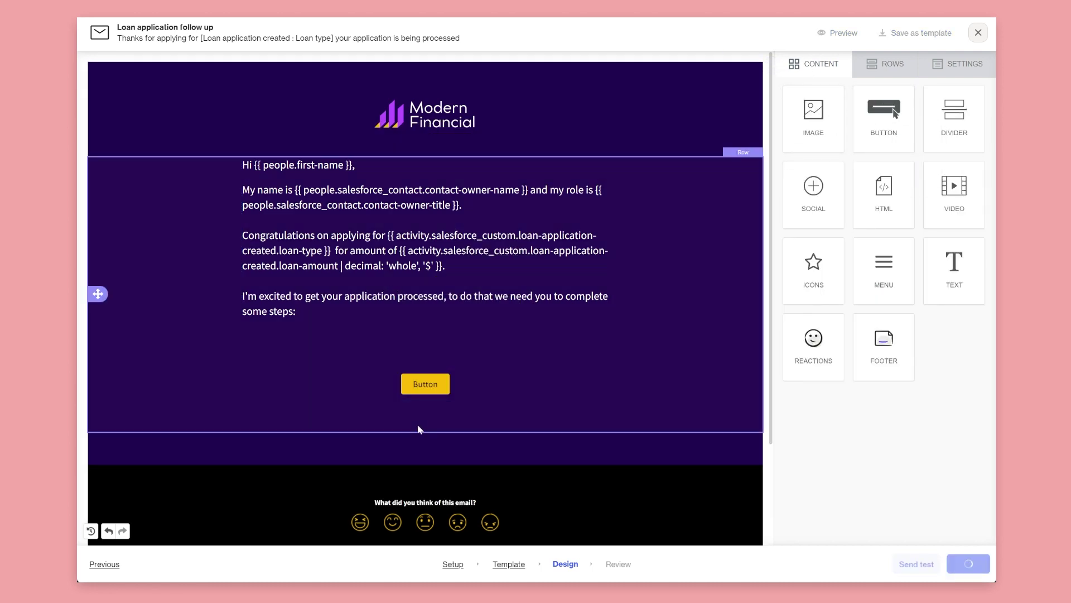
pyautogui.click(433, 391)
pyautogui.doubleClick(419, 385)
pyautogui.write('Login to')
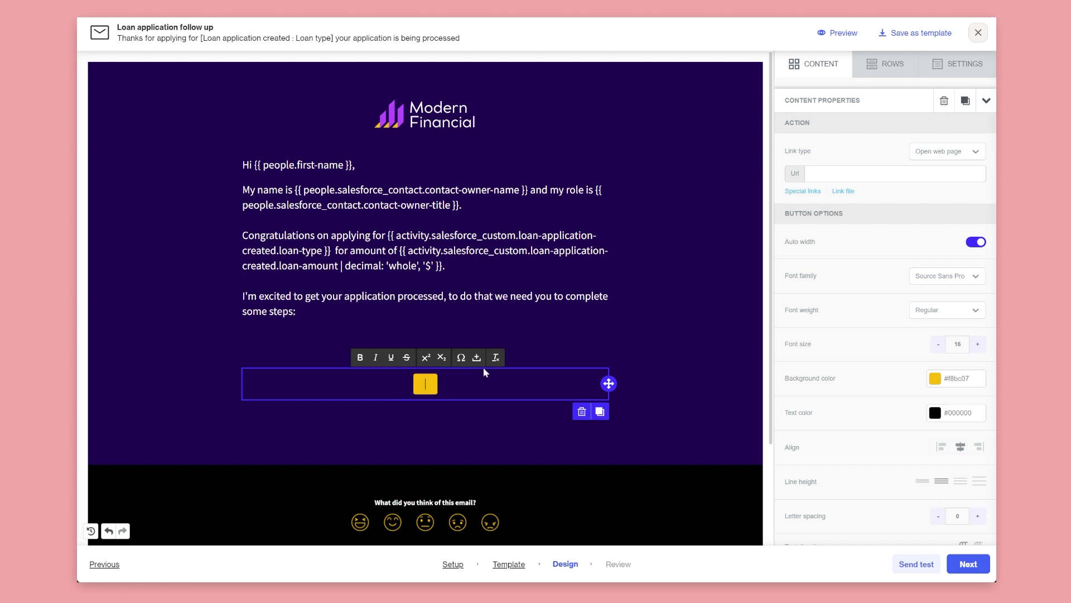
pyautogui.write(' client area')
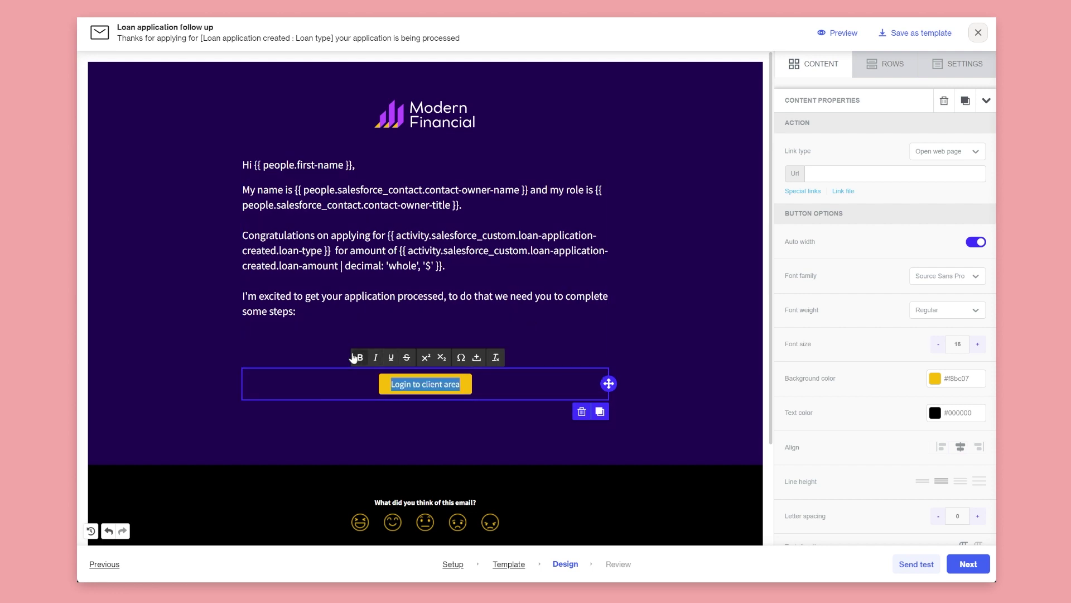
# Step: Remove the paragraph's trailing blank line and put an empty copy of the block below the button
pyautogui.click(342, 329)
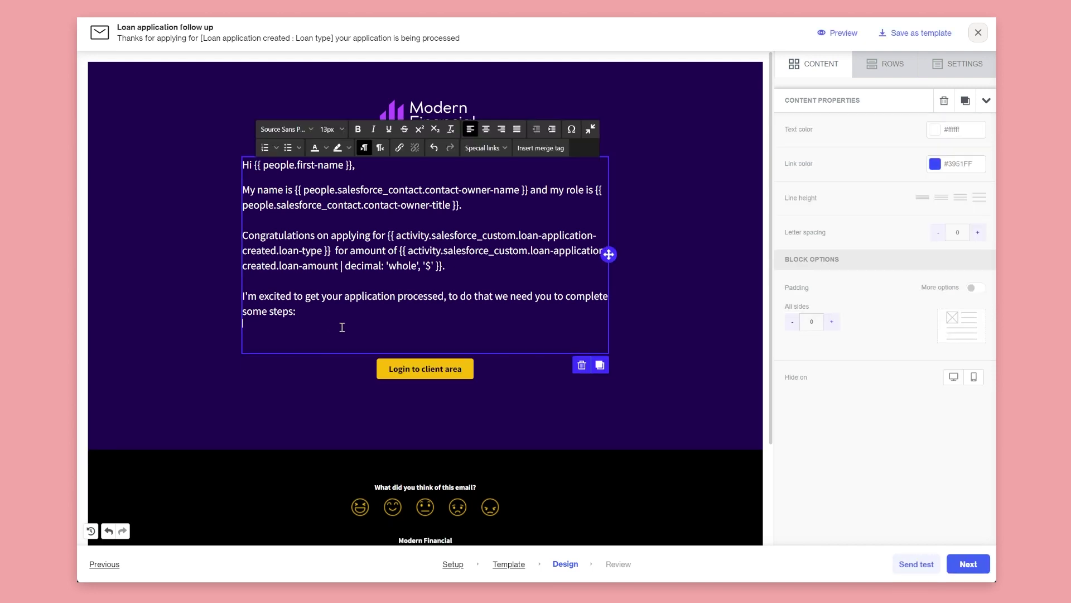
pyautogui.press('BackSpace')
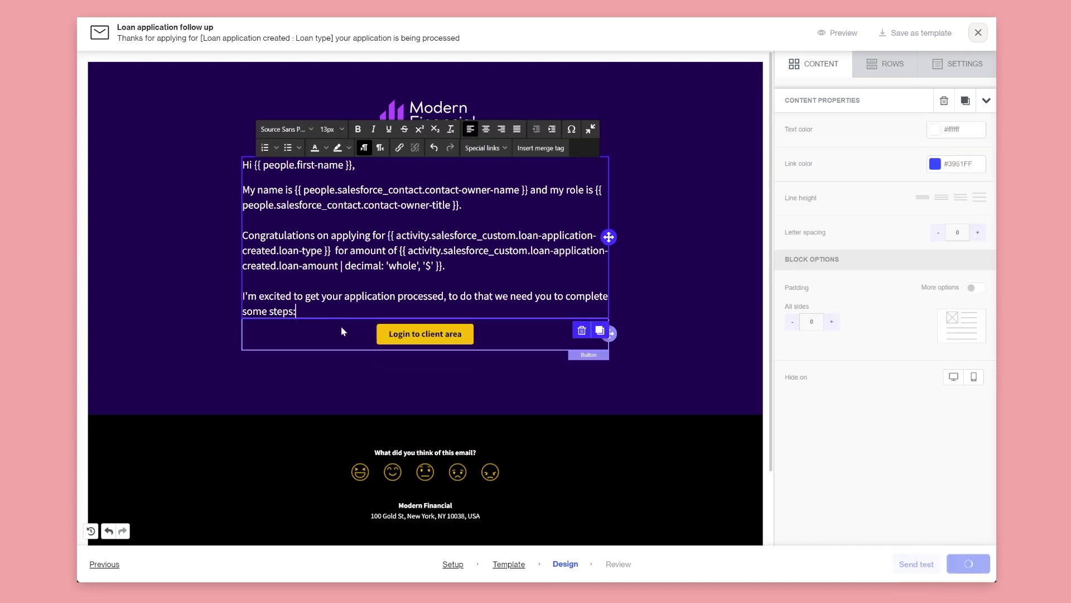
pyautogui.click(599, 330)
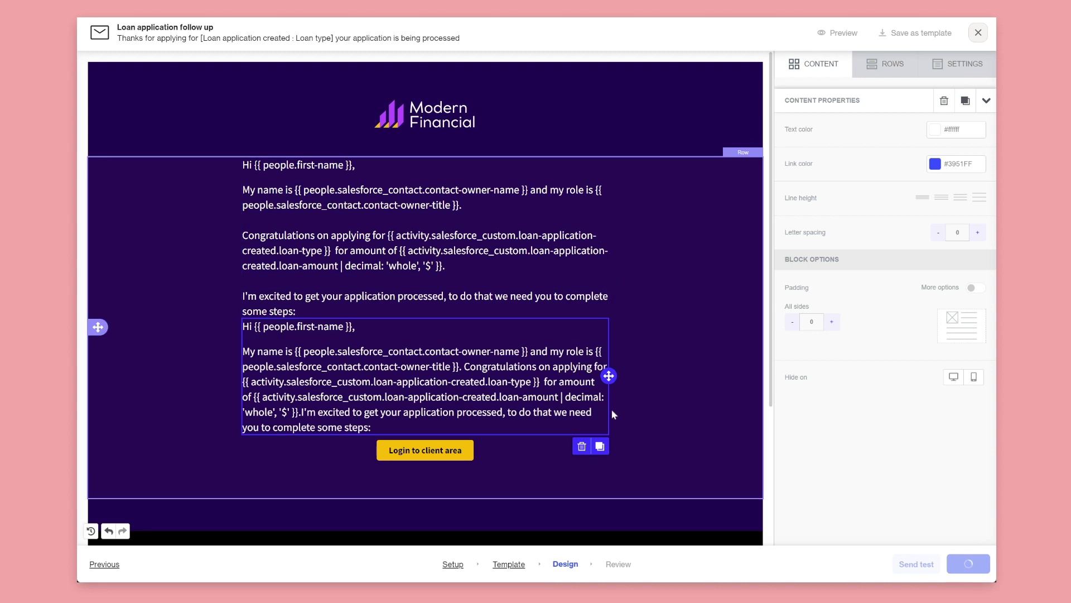
pyautogui.moveTo(609, 375); pyautogui.dragTo(447, 500)
pyautogui.click(383, 414)
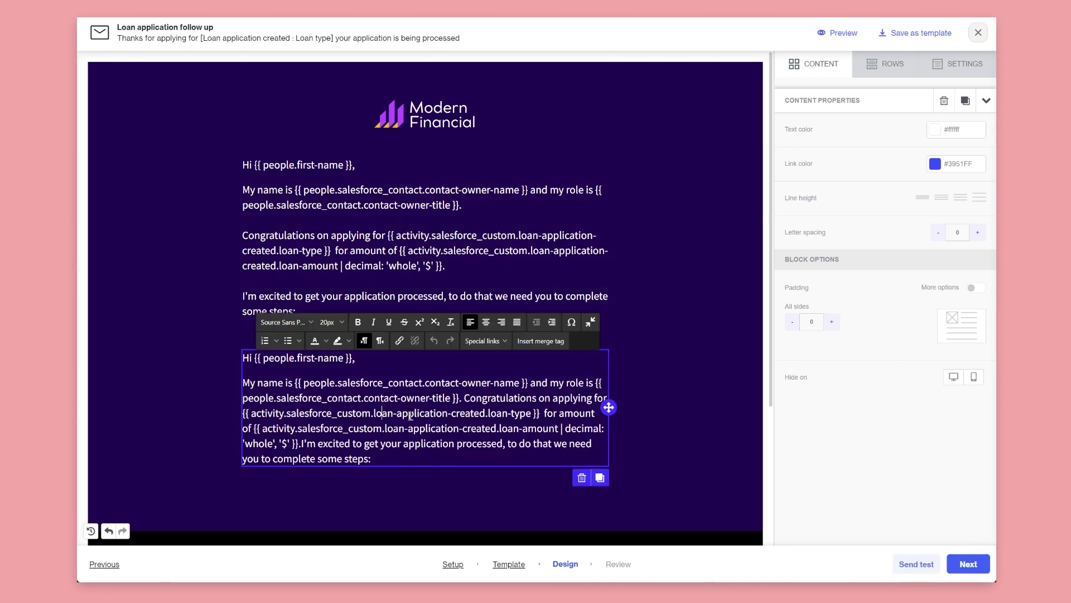
pyautogui.hotkey('ctrl', 'a')
pyautogui.press('BackSpace')
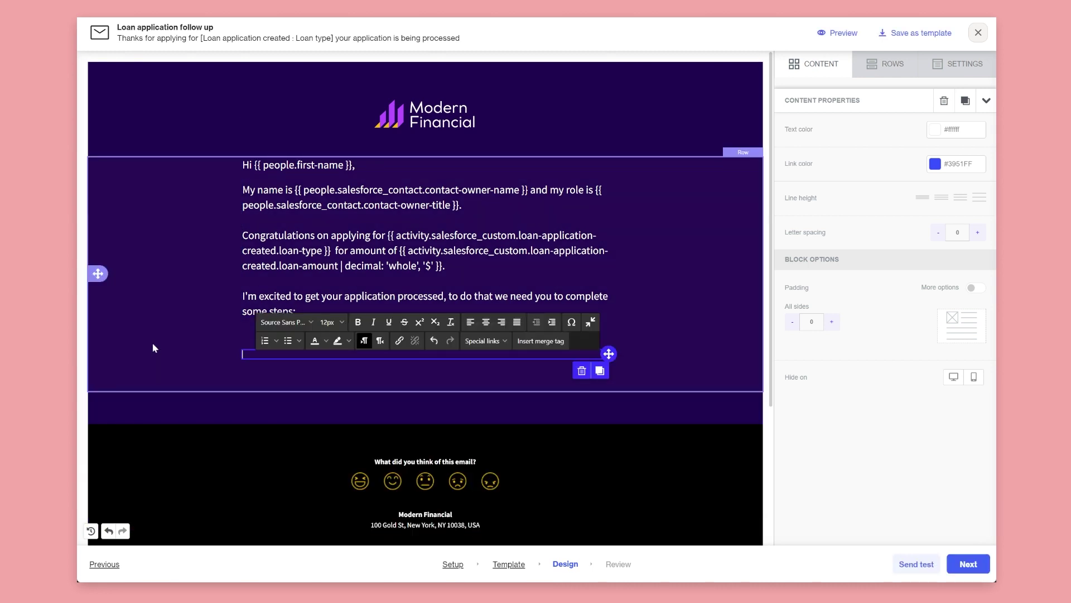
pyautogui.click(377, 295)
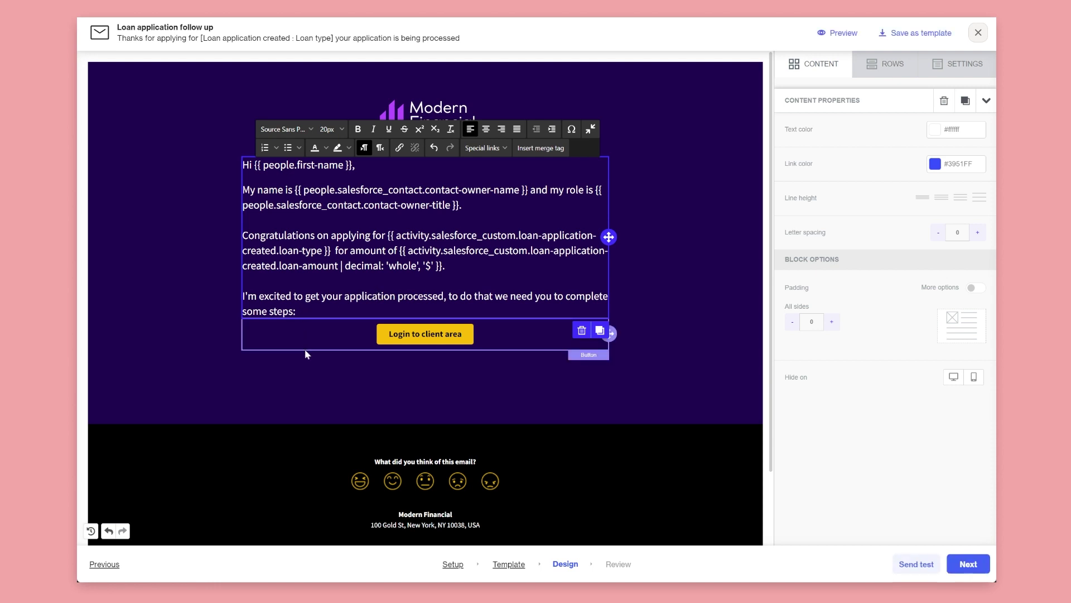
# Step: Type 'Kind regards,' in the new block and set it to 18px
pyautogui.click(324, 355)
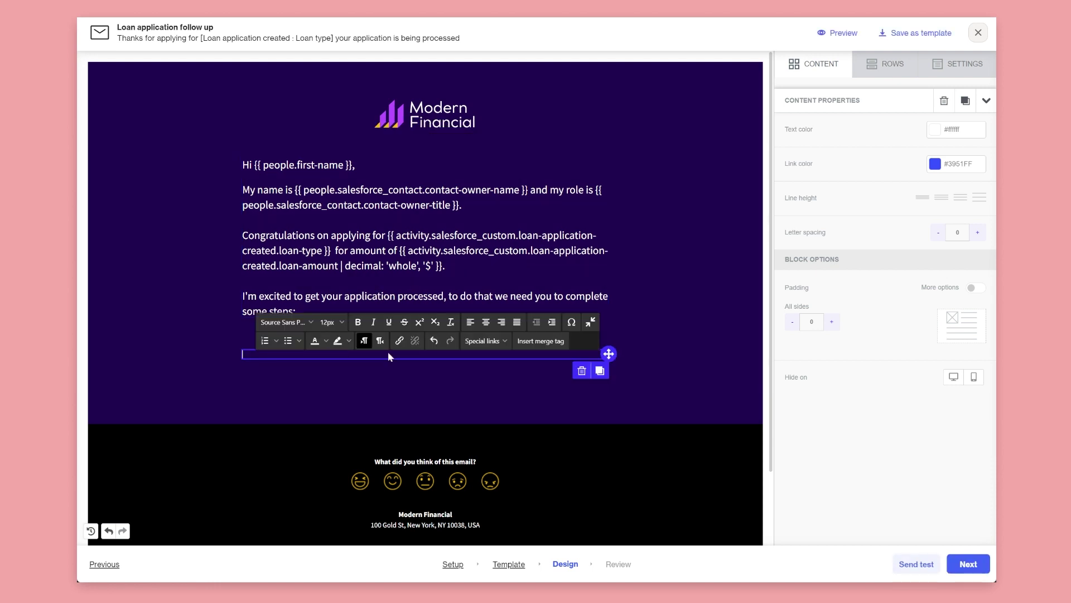
pyautogui.write('Kind regards,')
pyautogui.moveTo(279, 354); pyautogui.dragTo(229, 355)
pyautogui.click(339, 328)
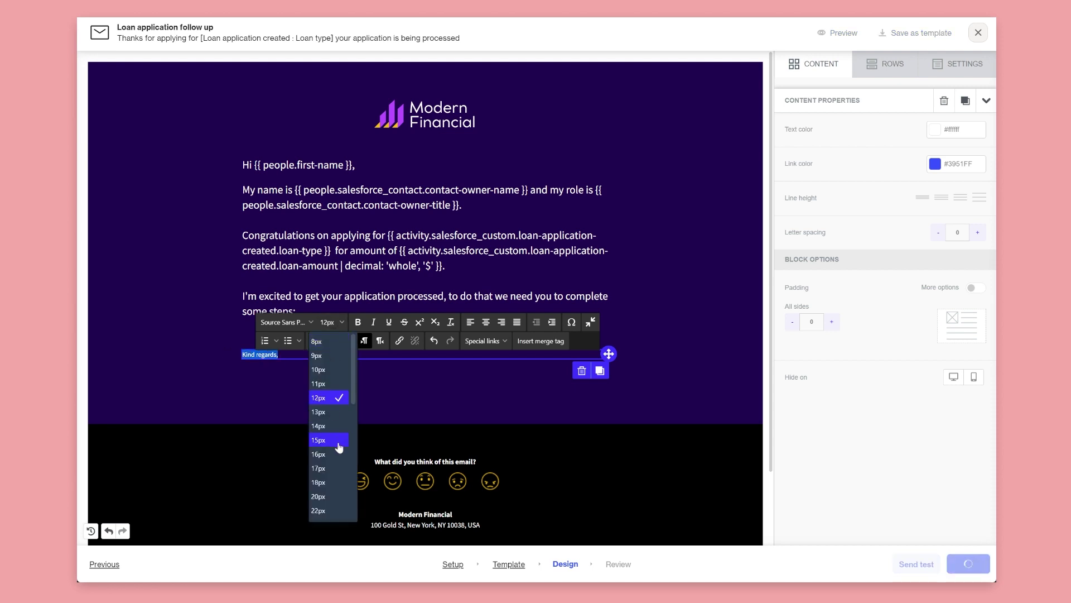
pyautogui.click(330, 424)
pyautogui.click(332, 322)
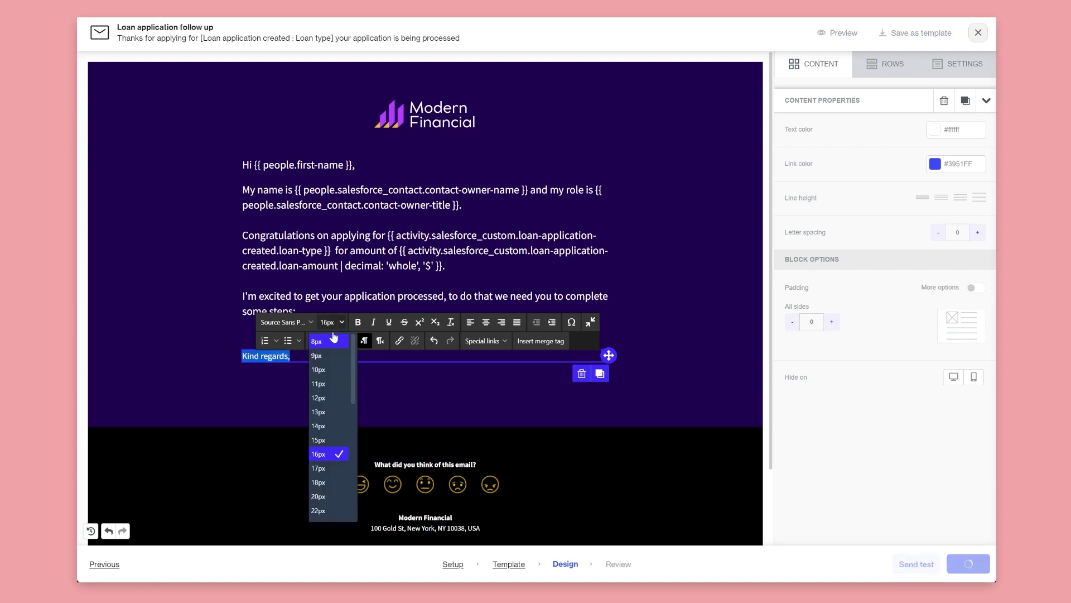
pyautogui.click(332, 474)
pyautogui.click(302, 360)
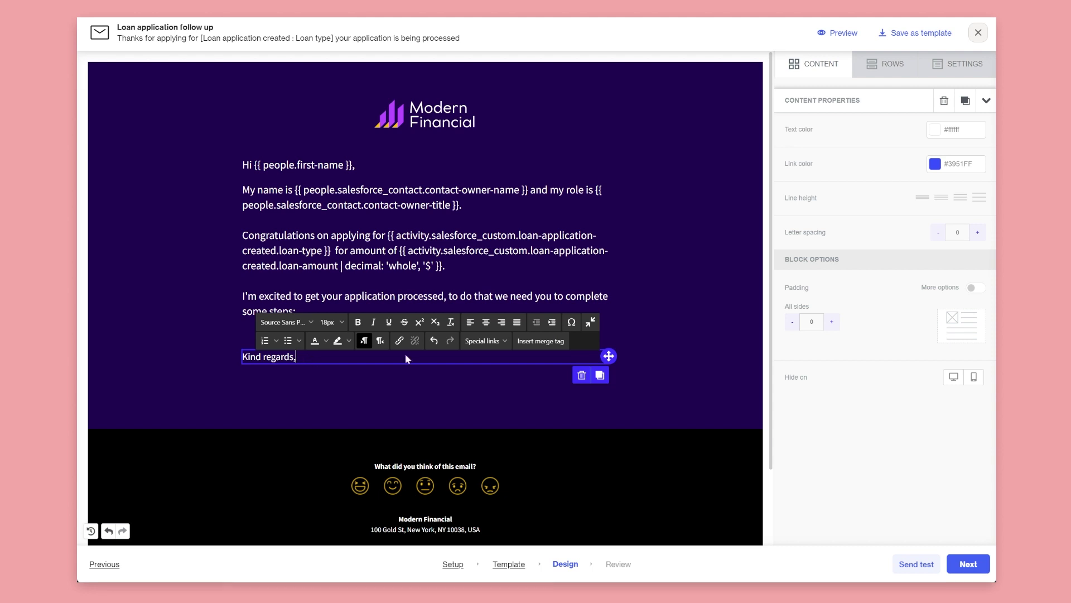
pyautogui.press('Return')
pyautogui.press('Return')
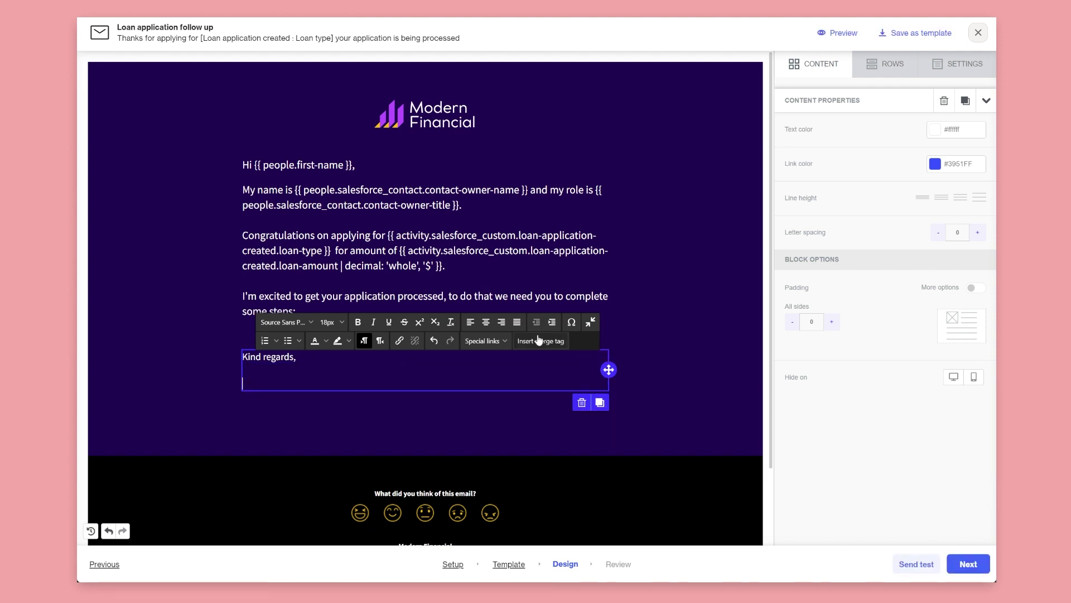
# Step: Add the Contact owner name tag in bold, with the Contact owner title tag beneath
pyautogui.click(540, 340)
pyautogui.click(451, 128)
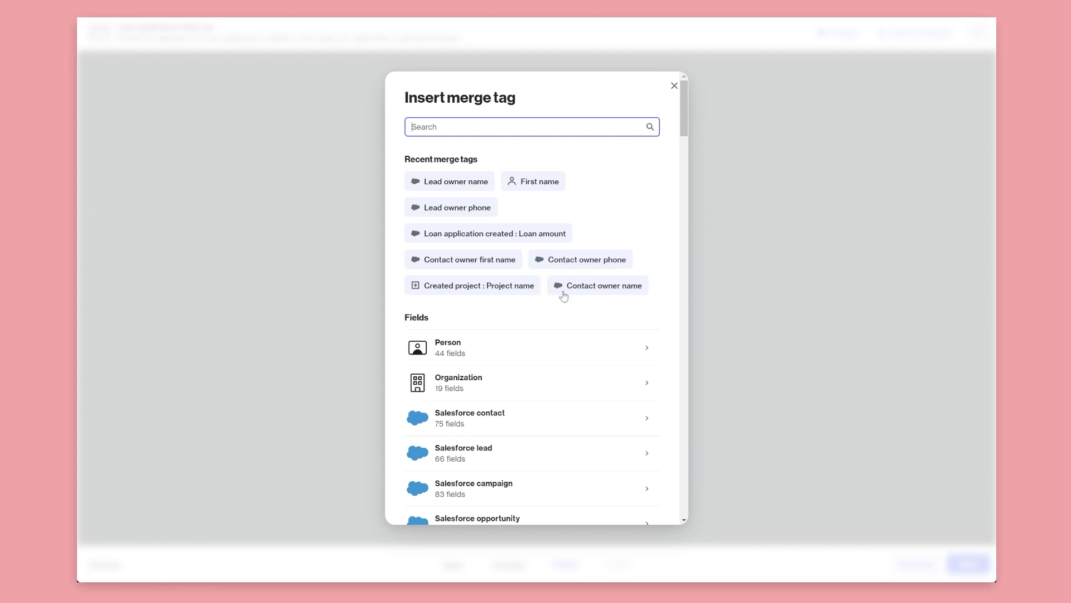
pyautogui.click(598, 293)
pyautogui.click(426, 371)
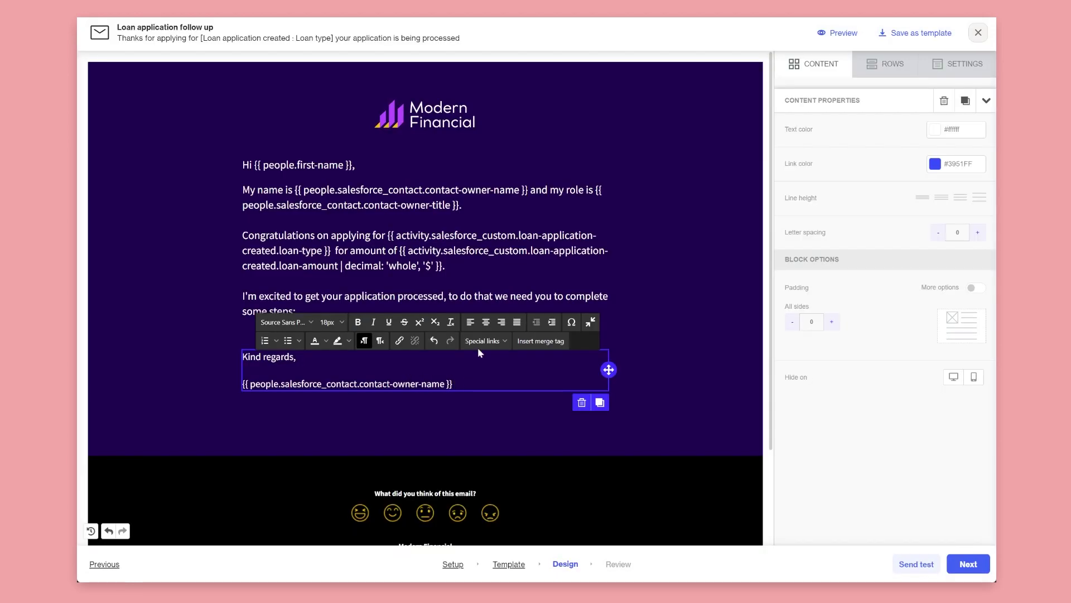
pyautogui.press('Return')
pyautogui.click(539, 341)
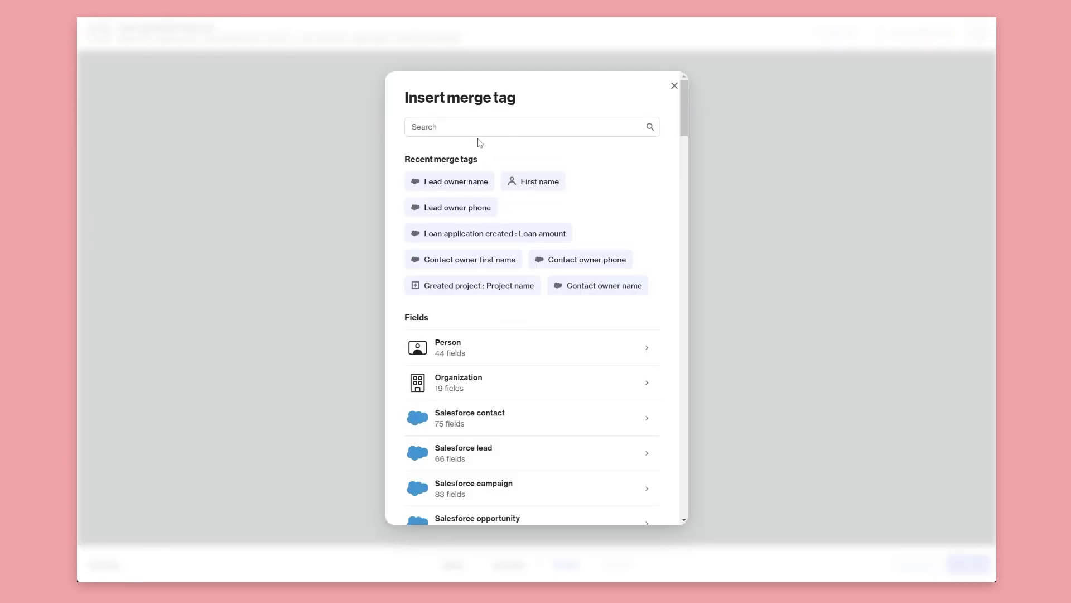
pyautogui.click(491, 121)
pyautogui.write('contact owner tit')
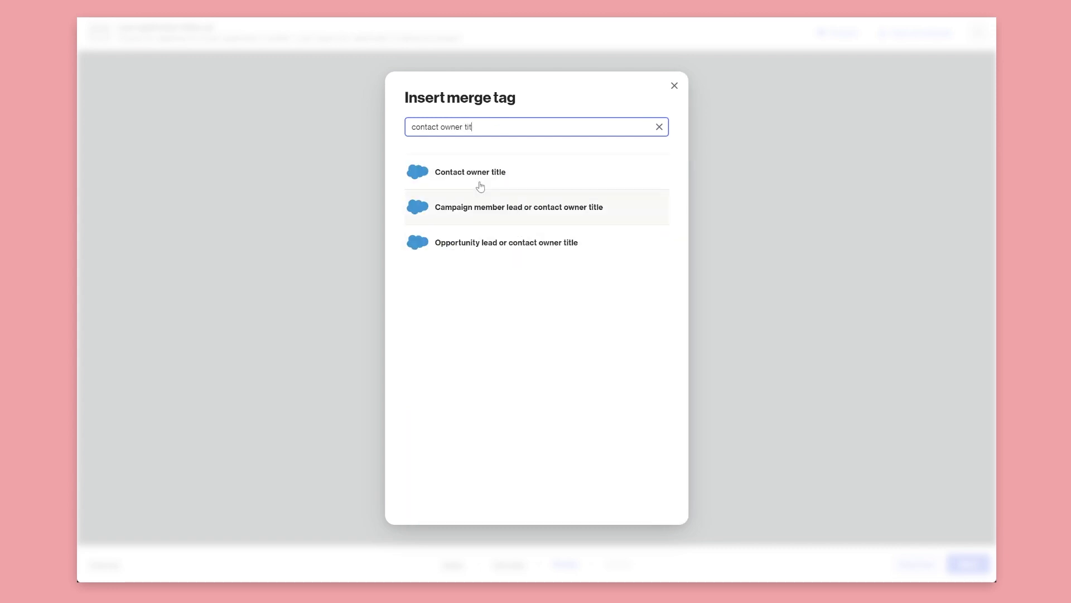
pyautogui.click(478, 179)
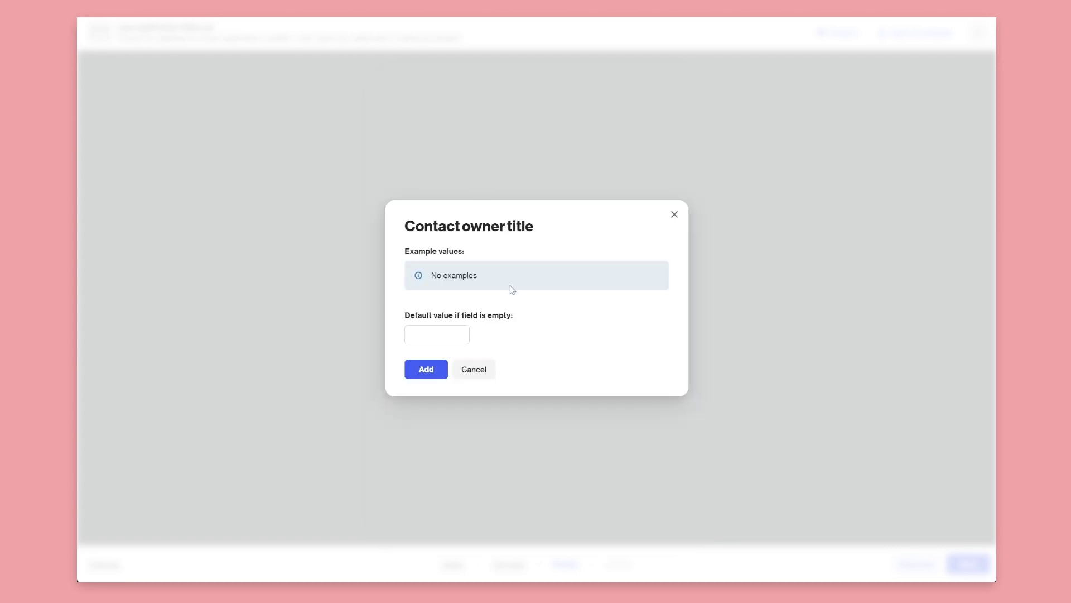
pyautogui.click(424, 371)
pyautogui.hotkey('shift', 'Home')
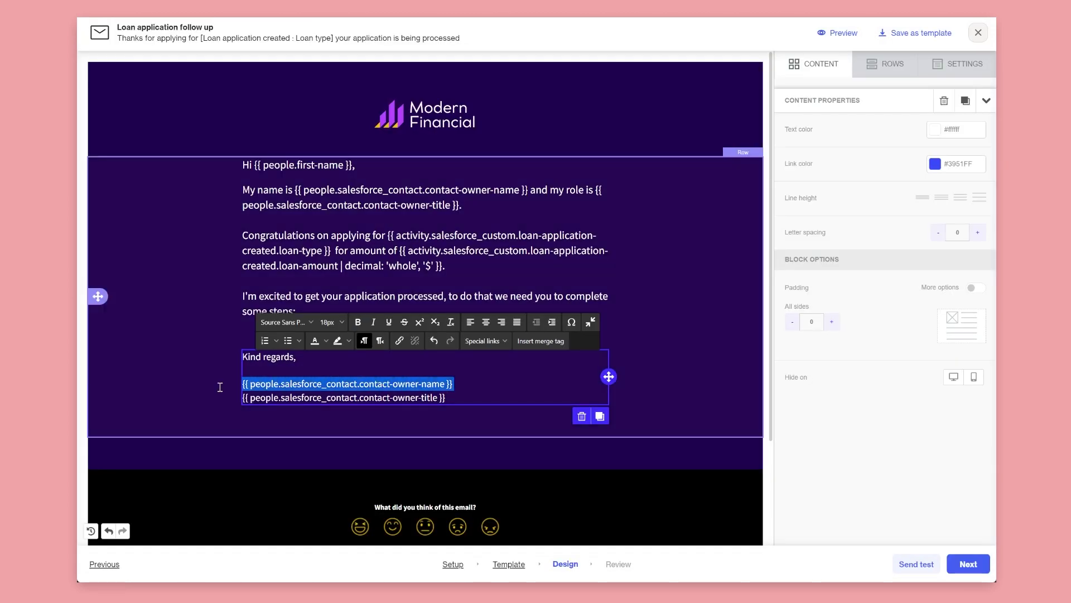
pyautogui.hotkey('ctrl', 'b')
pyautogui.press('Down')
pyautogui.press('Return')
pyautogui.press('Return')
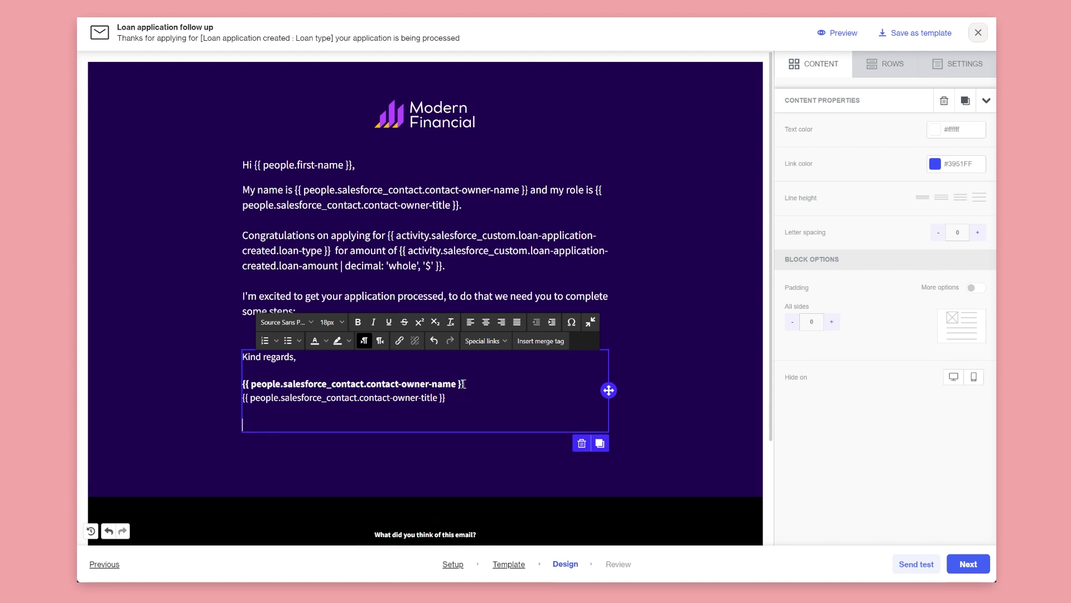
# Step: Add a 'Phone:' line with the Contact owner phone merge tag
pyautogui.write('Phone:')
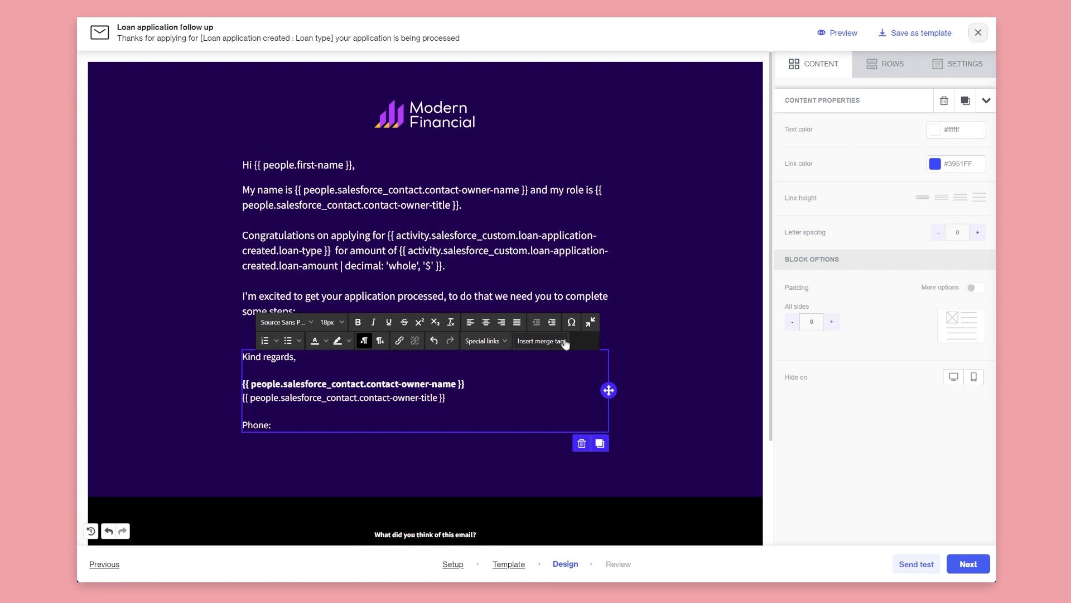
pyautogui.click(540, 341)
pyautogui.click(501, 133)
pyautogui.write('contact owner pho')
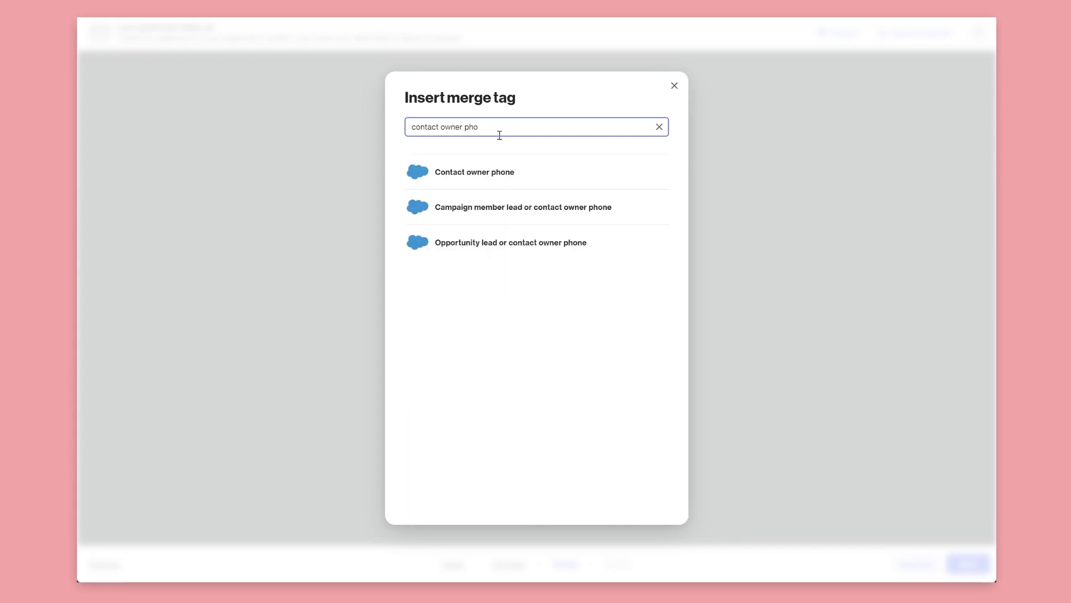
pyautogui.click(496, 179)
pyautogui.click(435, 406)
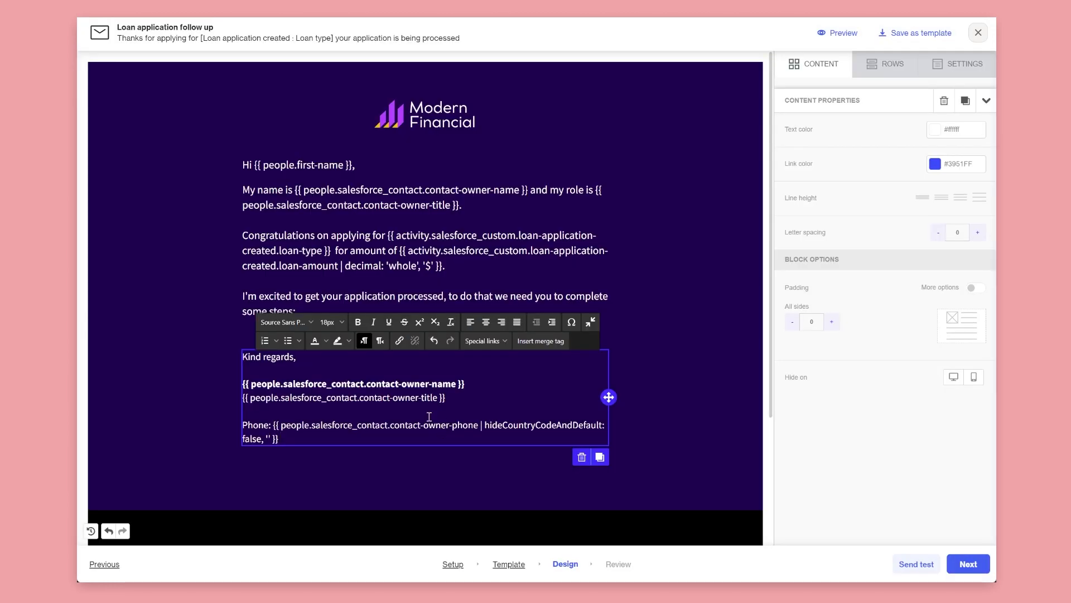
pyautogui.moveTo(281, 440); pyautogui.dragTo(278, 433)
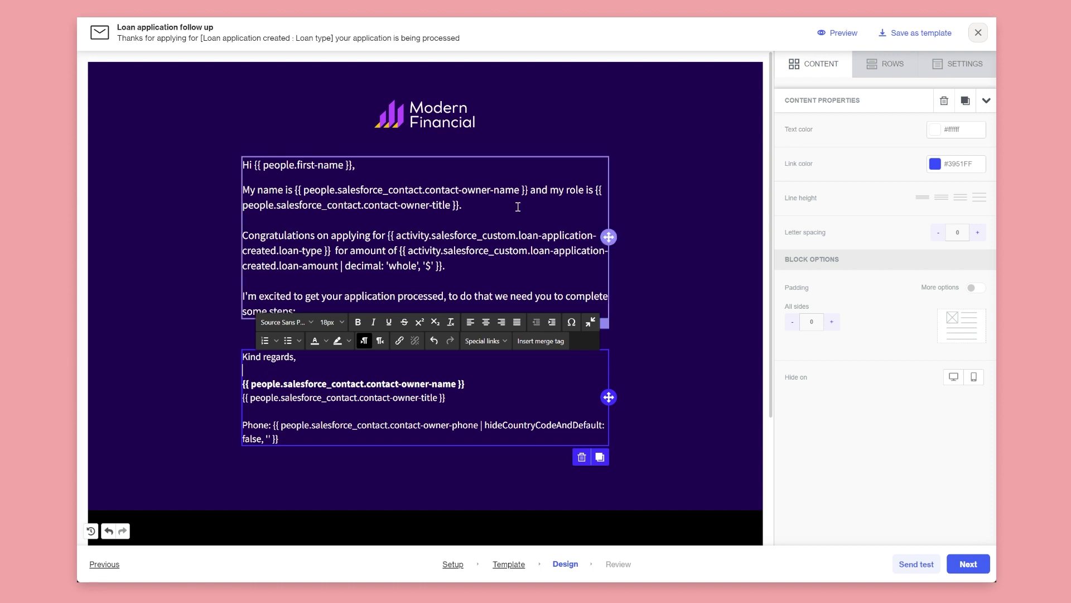
# Step: Check the signature and main text blocks, then continue to the Review step
pyautogui.click(663, 288)
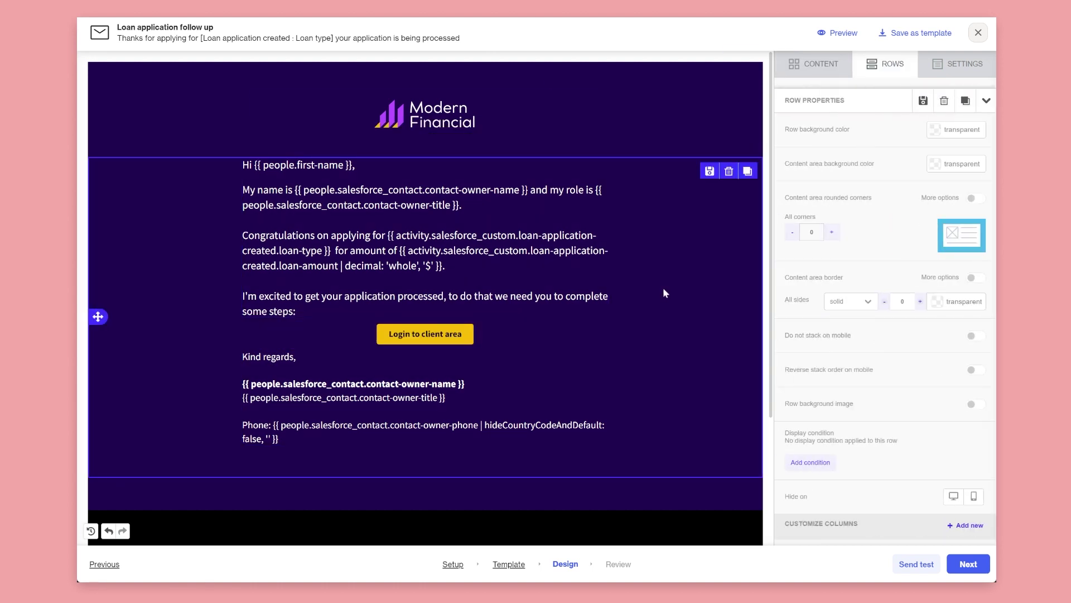
pyautogui.click(353, 435)
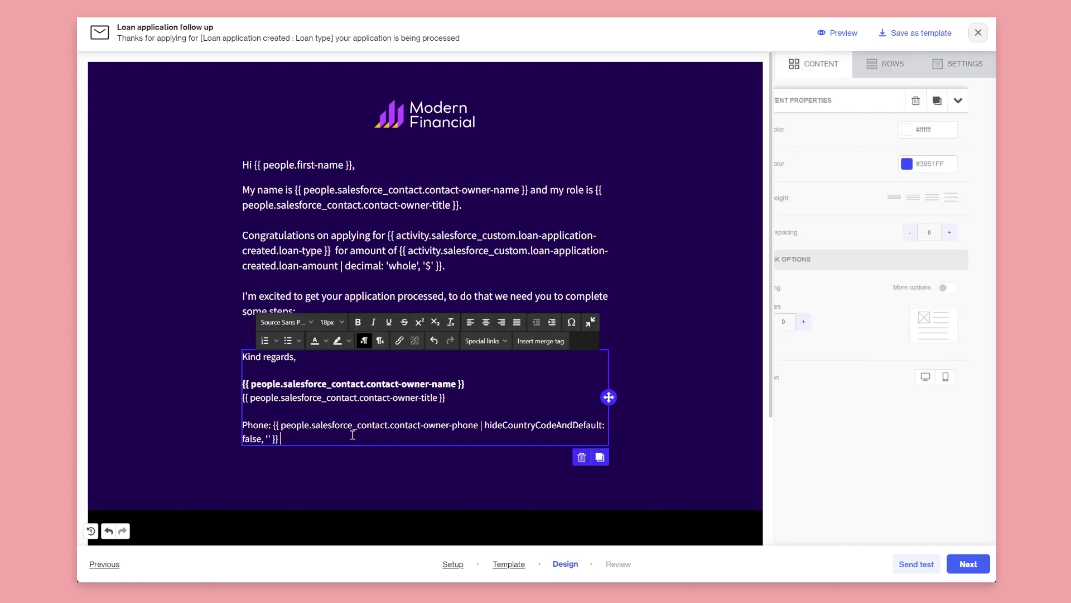
pyautogui.click(409, 263)
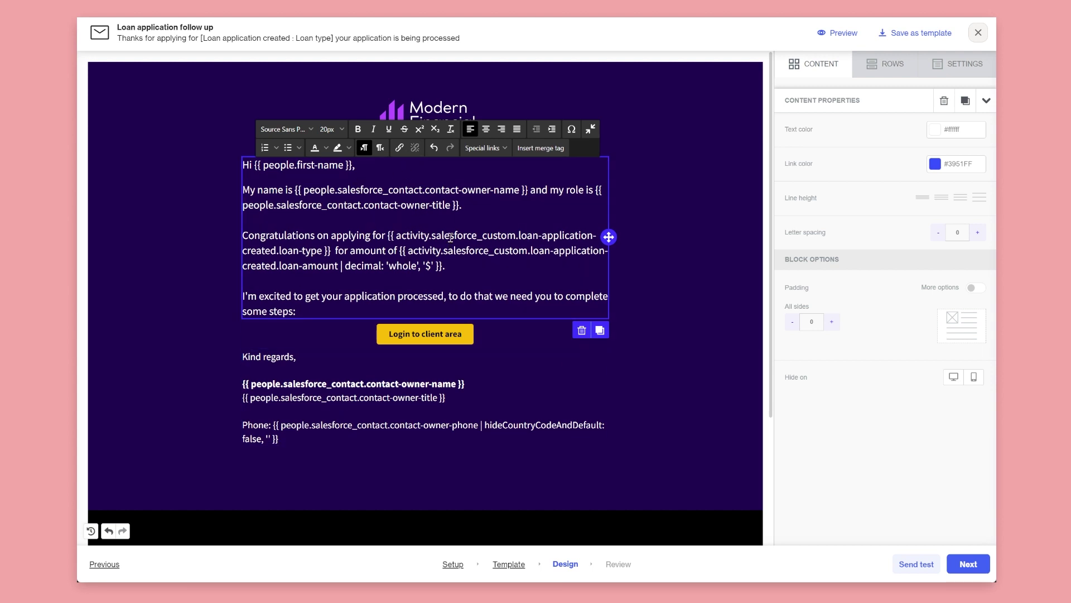
pyautogui.click(967, 565)
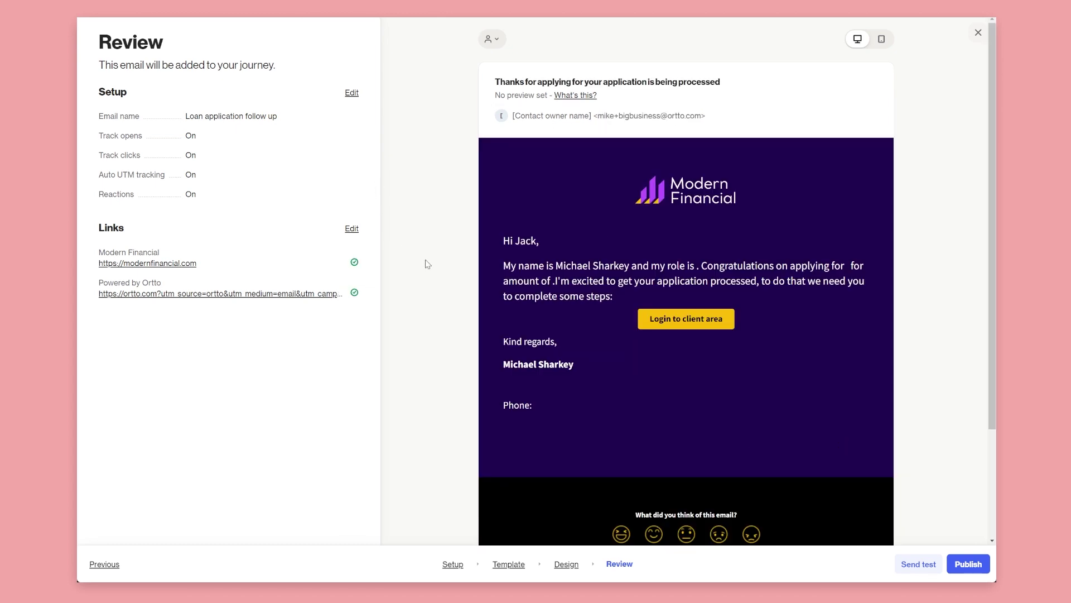
# Step: Preview the email as six different sample contacts to check each first-name greeting
pyautogui.click(491, 39)
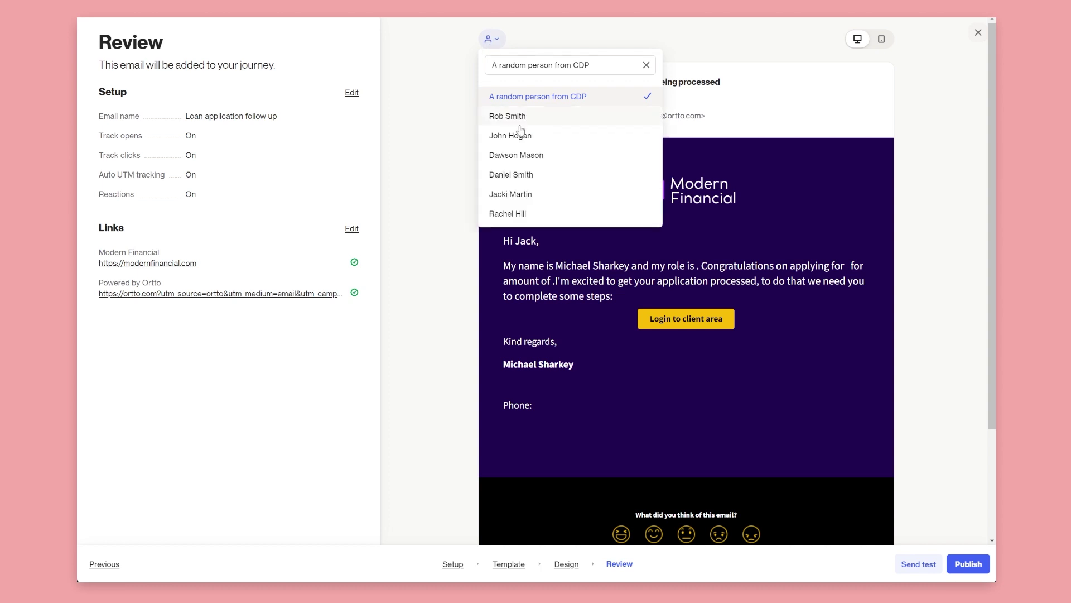
pyautogui.click(521, 135)
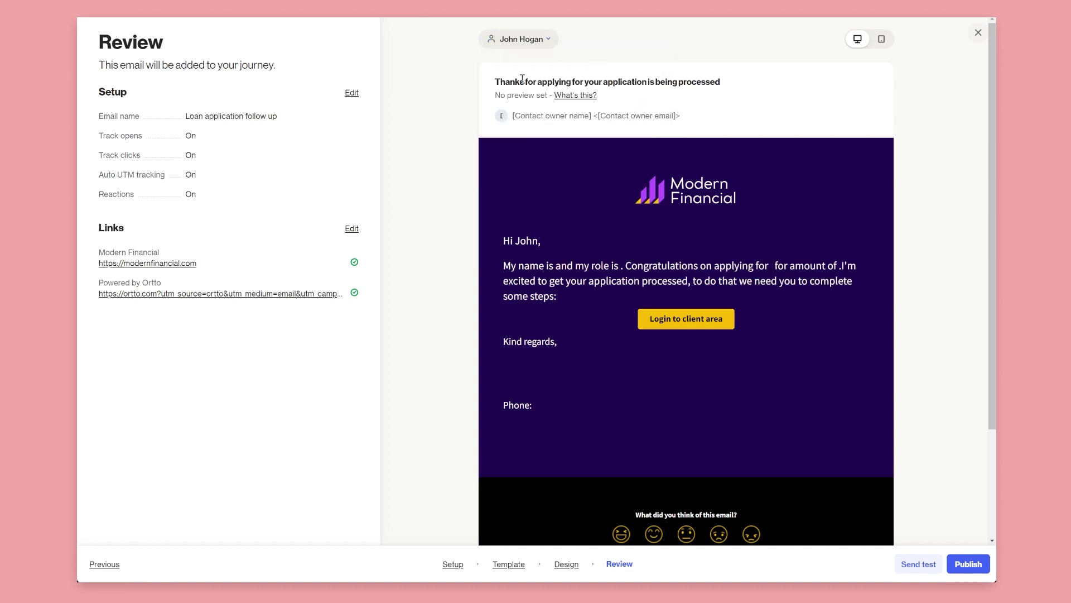
pyautogui.click(522, 39)
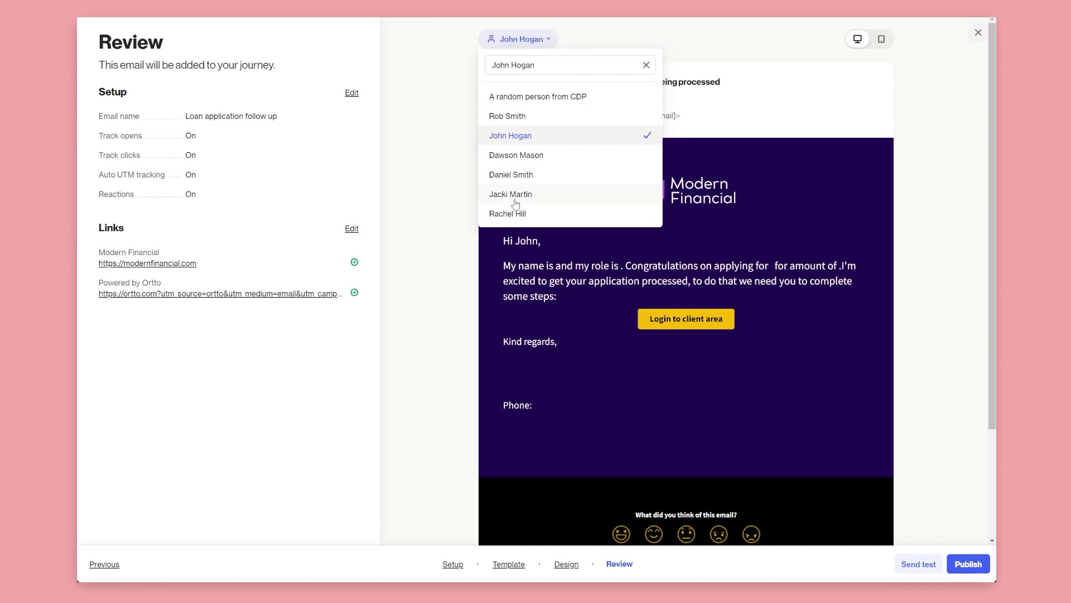
pyautogui.click(516, 175)
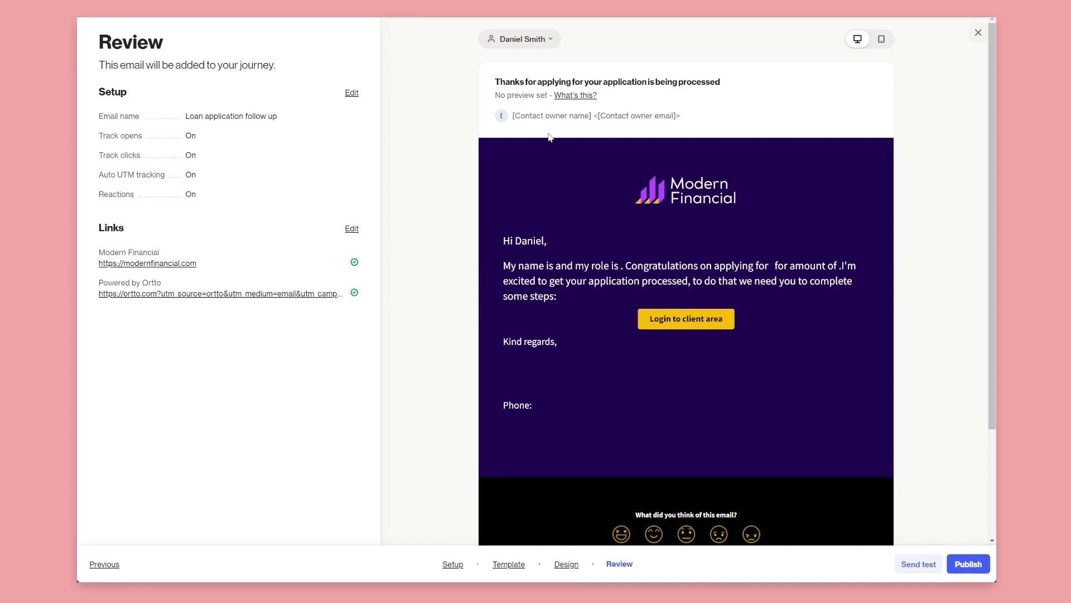
pyautogui.click(522, 39)
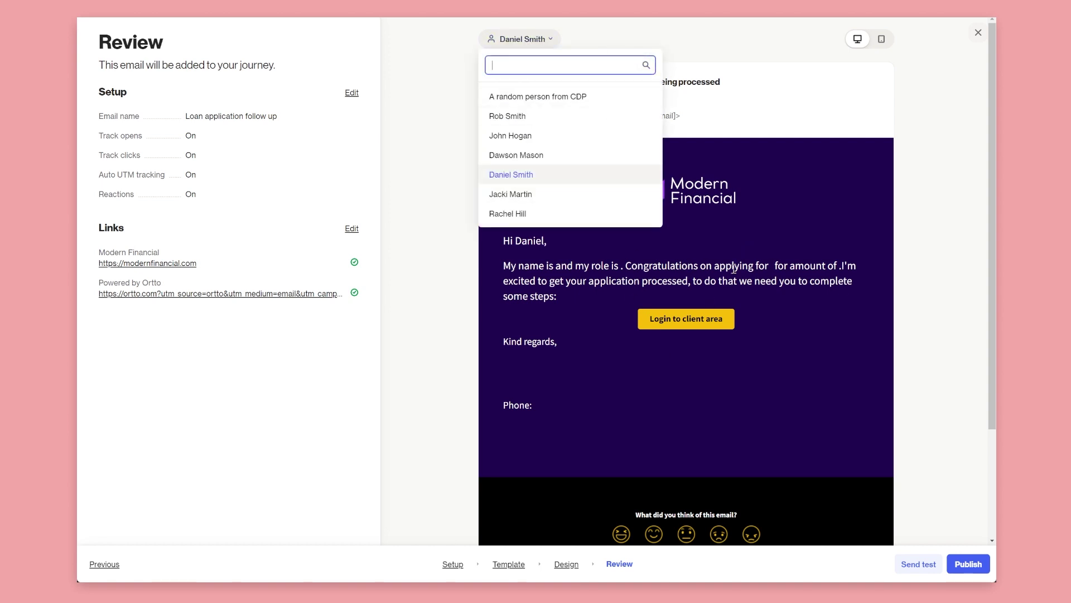
pyautogui.click(545, 221)
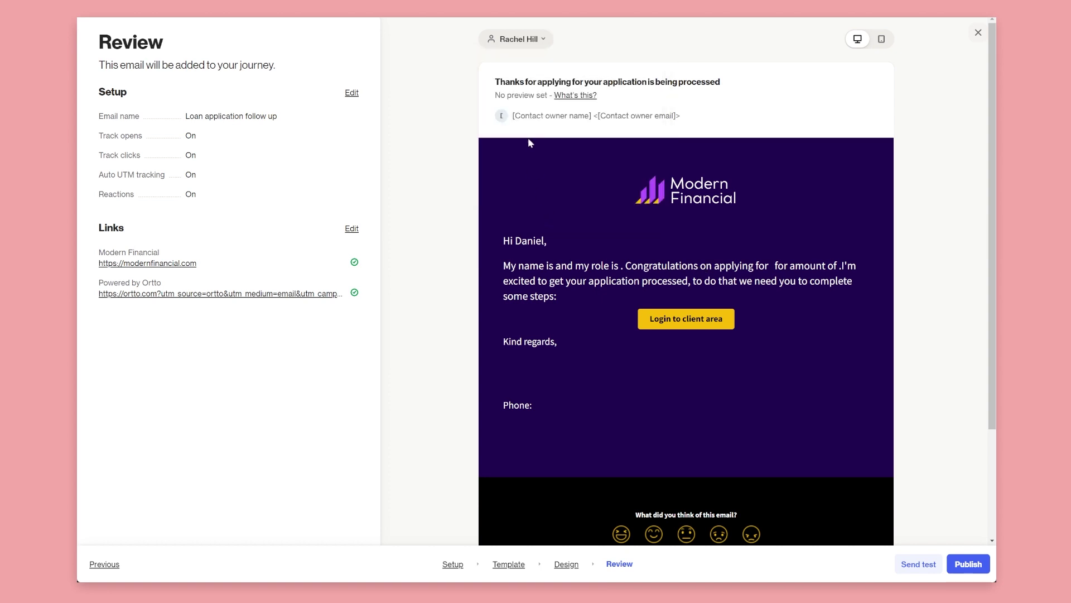
pyautogui.click(523, 40)
pyautogui.click(528, 118)
pyautogui.click(516, 39)
pyautogui.click(536, 152)
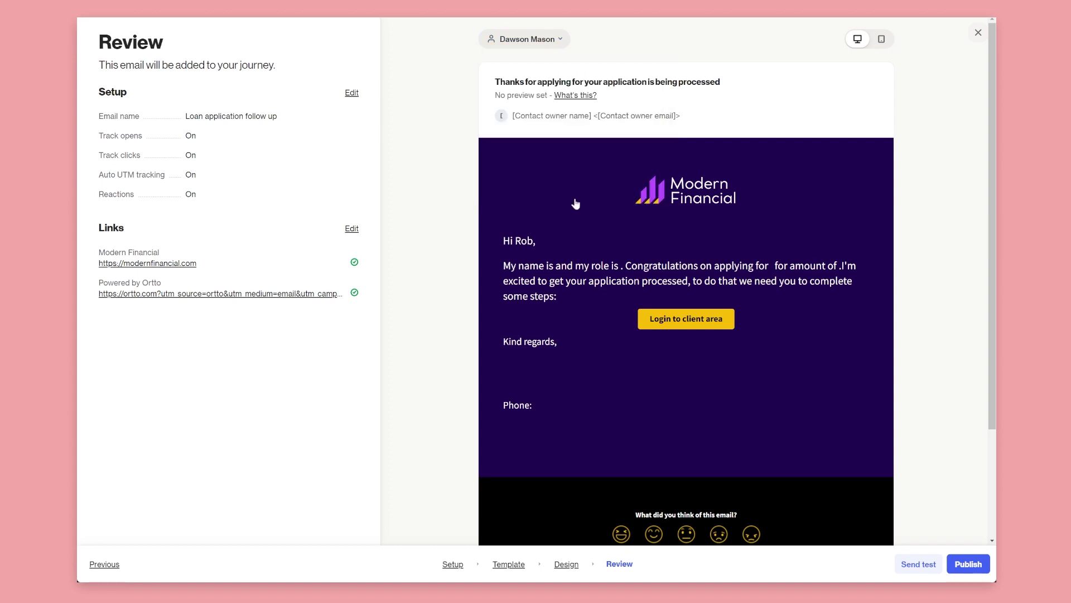
pyautogui.click(541, 40)
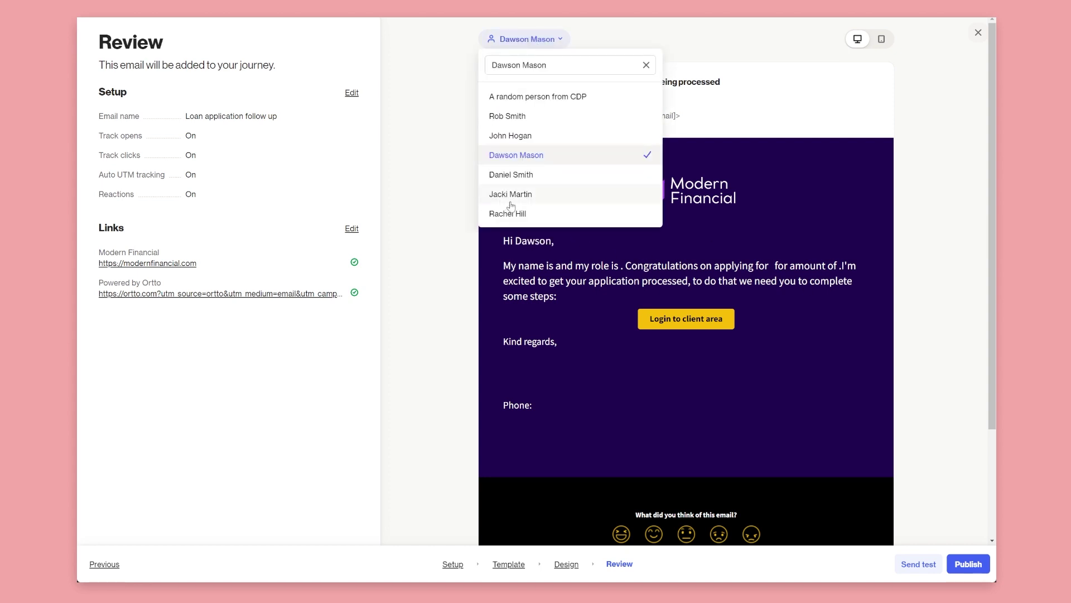
pyautogui.click(510, 197)
pyautogui.click(545, 41)
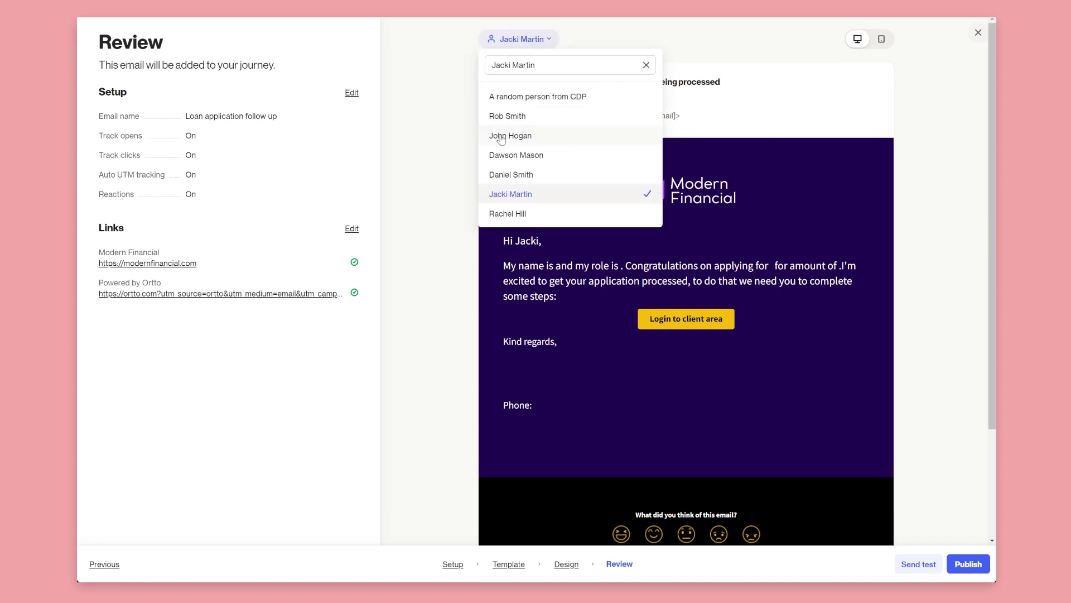
pyautogui.click(456, 166)
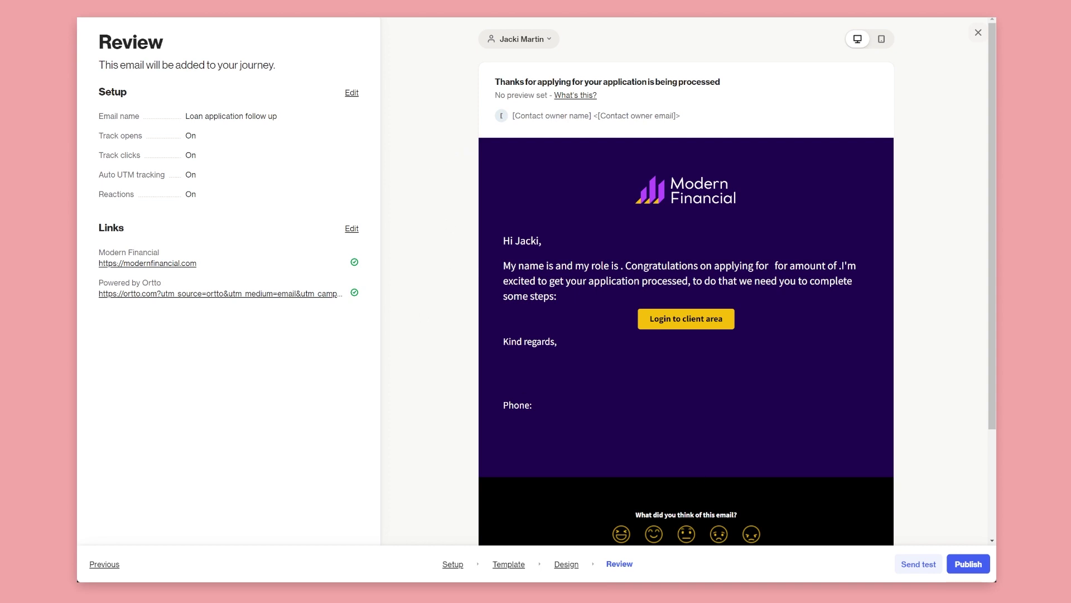
# Step: Publish the Loan application follow up email into the journey
pyautogui.click(968, 564)
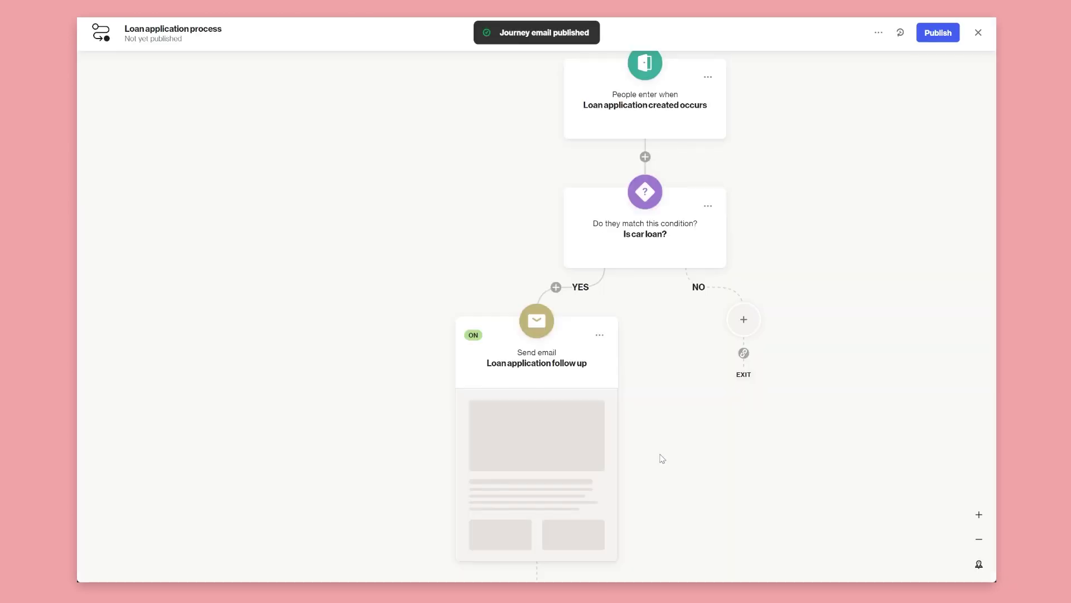
pyautogui.scroll(-5, 662, 458)
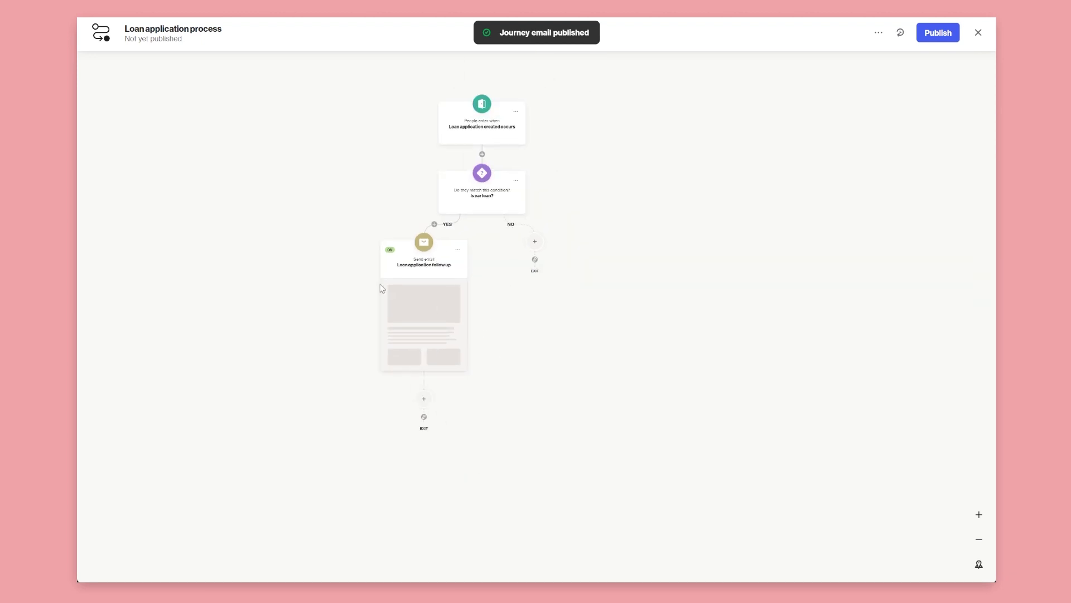
pyautogui.scroll(5, 483, 346)
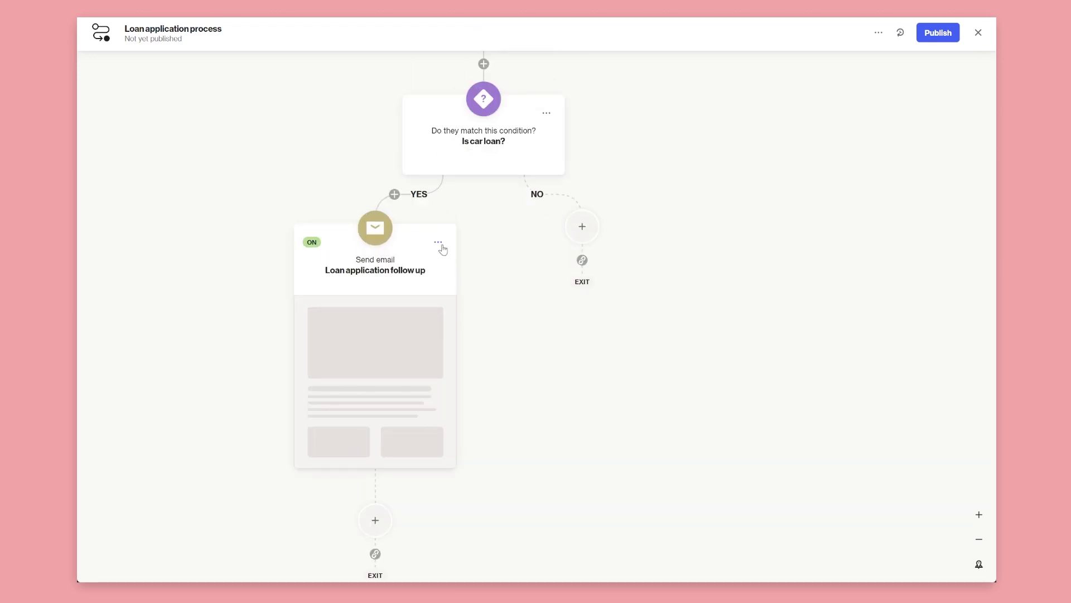
# Step: Duplicate the follow-up email onto the NO branch of the car loan condition
pyautogui.click(438, 242)
pyautogui.click(403, 347)
pyautogui.click(581, 227)
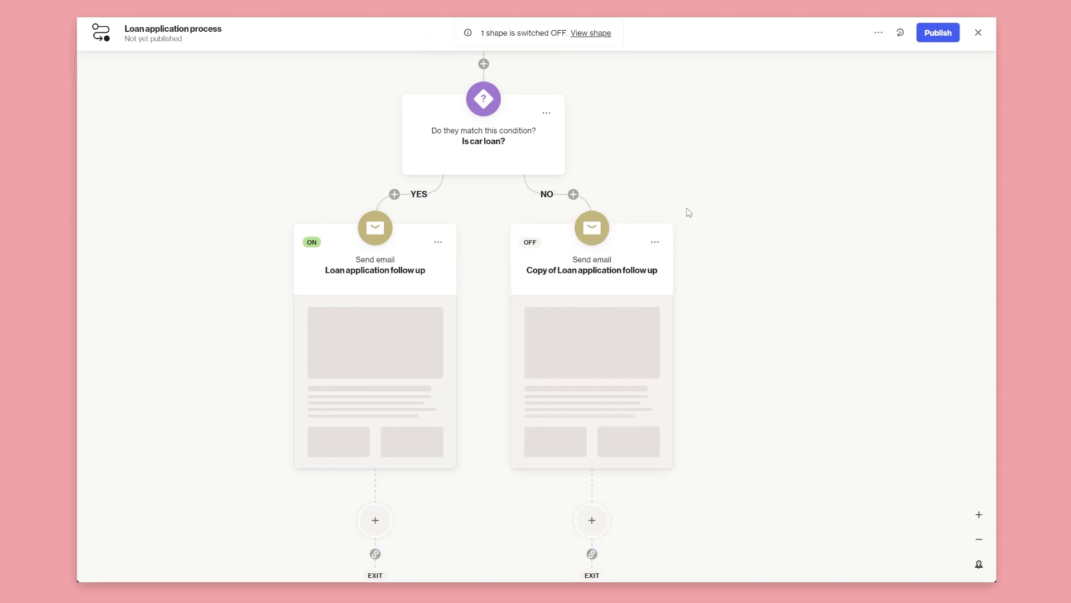
pyautogui.moveTo(689, 213); pyautogui.dragTo(712, 242)
pyautogui.scroll(-3, 443, 281)
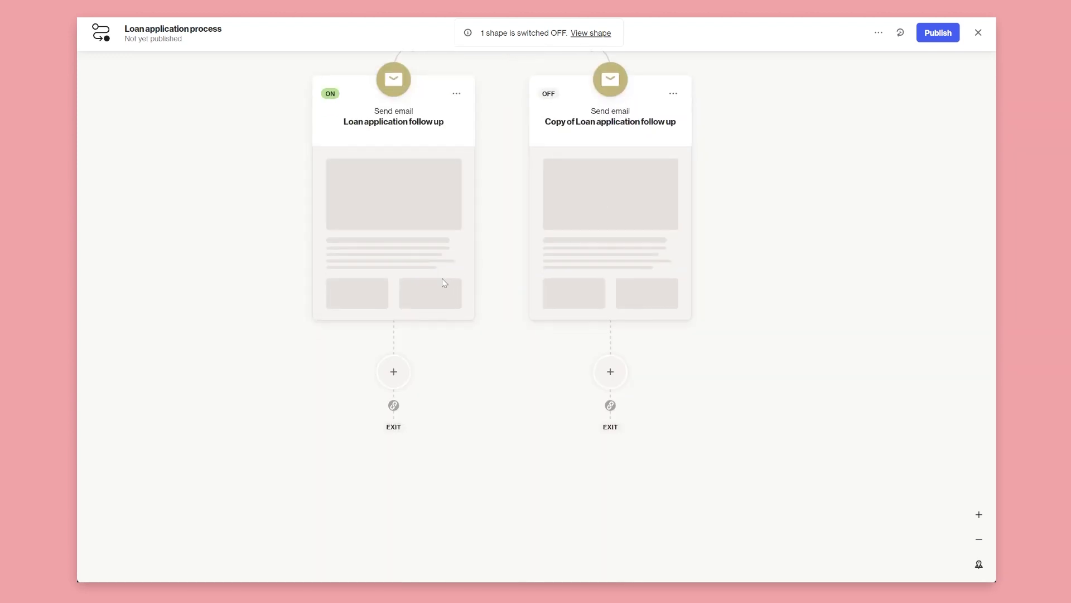
pyautogui.scroll(2, 444, 282)
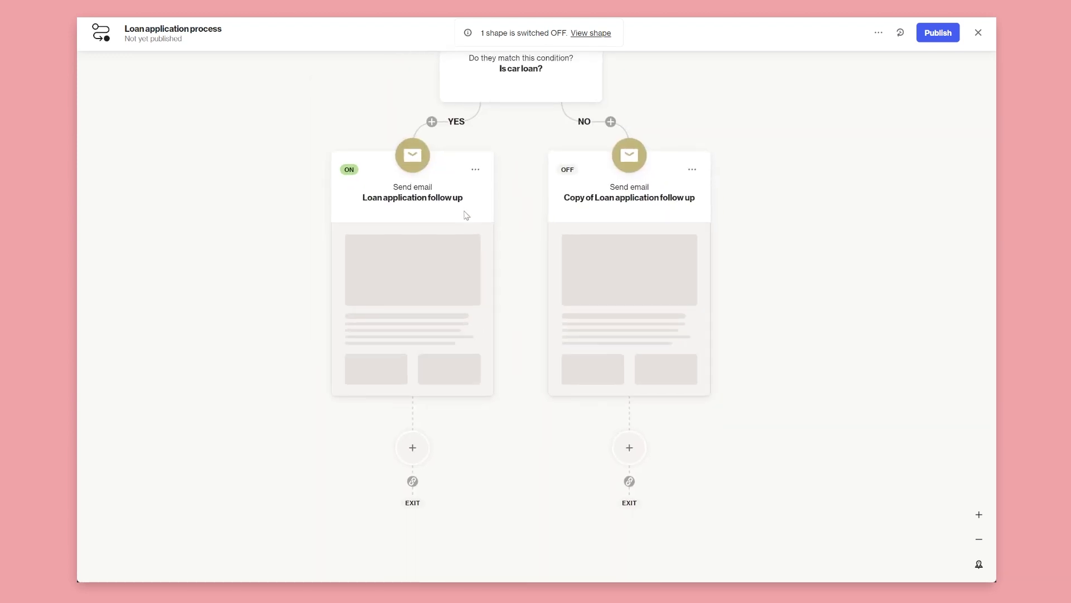
pyautogui.scroll(1, 429, 350)
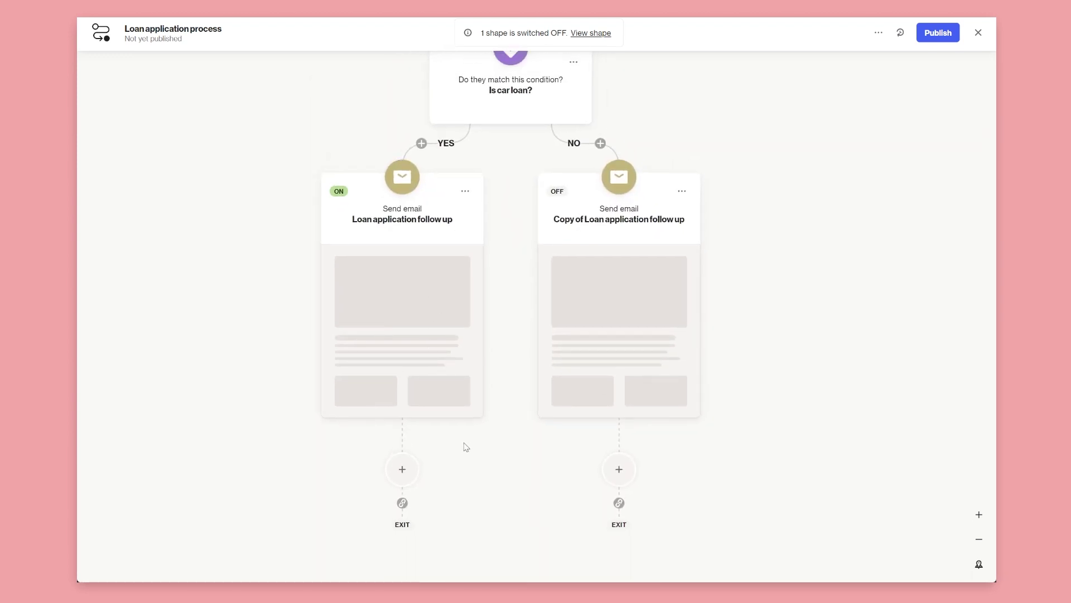
# Step: Add a new SMS step named 'Loan follow up' after the follow-up email
pyautogui.click(403, 469)
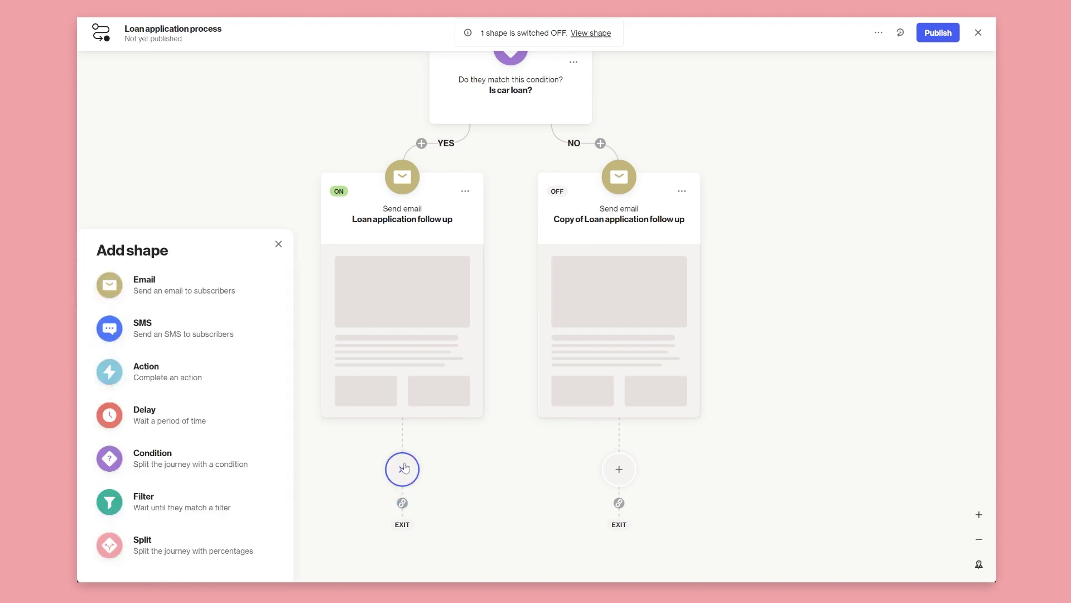
pyautogui.click(160, 328)
pyautogui.click(165, 501)
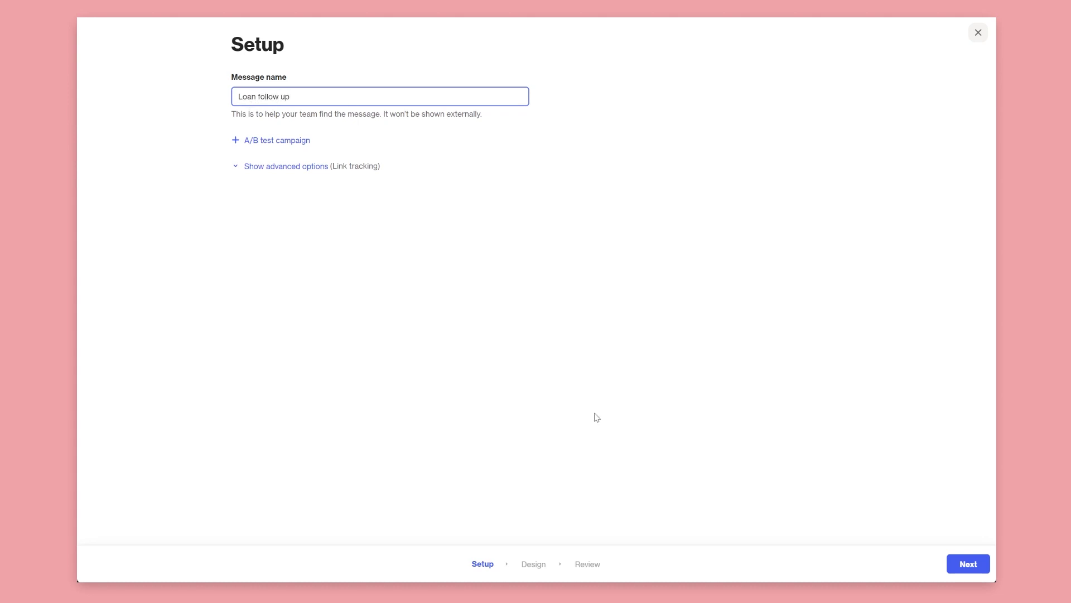
pyautogui.click(955, 571)
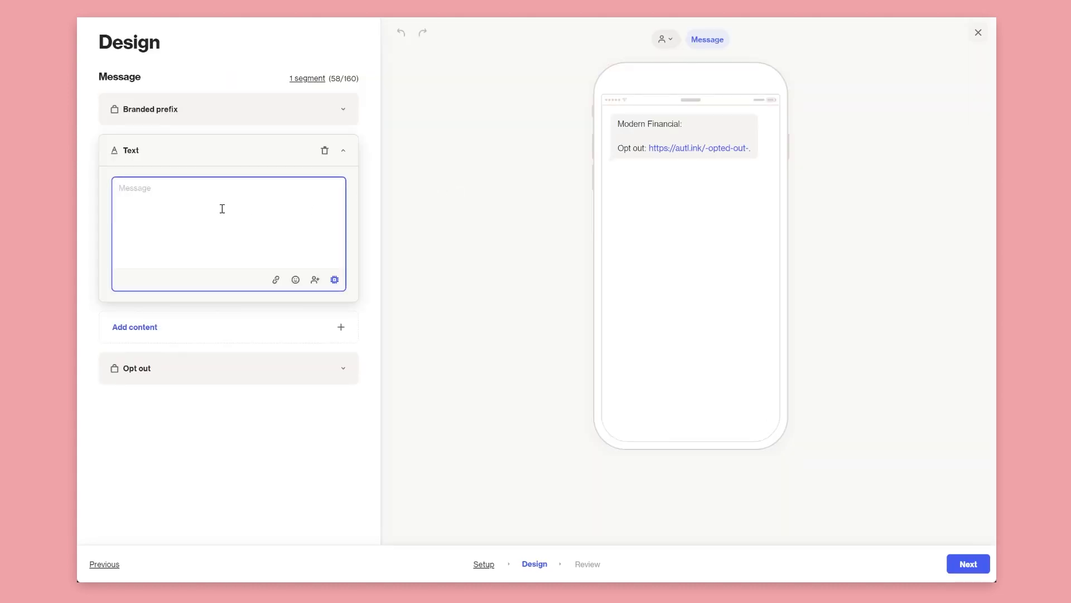
# Step: Write the SMS with the Loan type merge tag, saying it's being processed and to check email for verification steps, and publish it
pyautogui.write('Your app')
pyautogui.press('BackSpace')
pyautogui.click(315, 280)
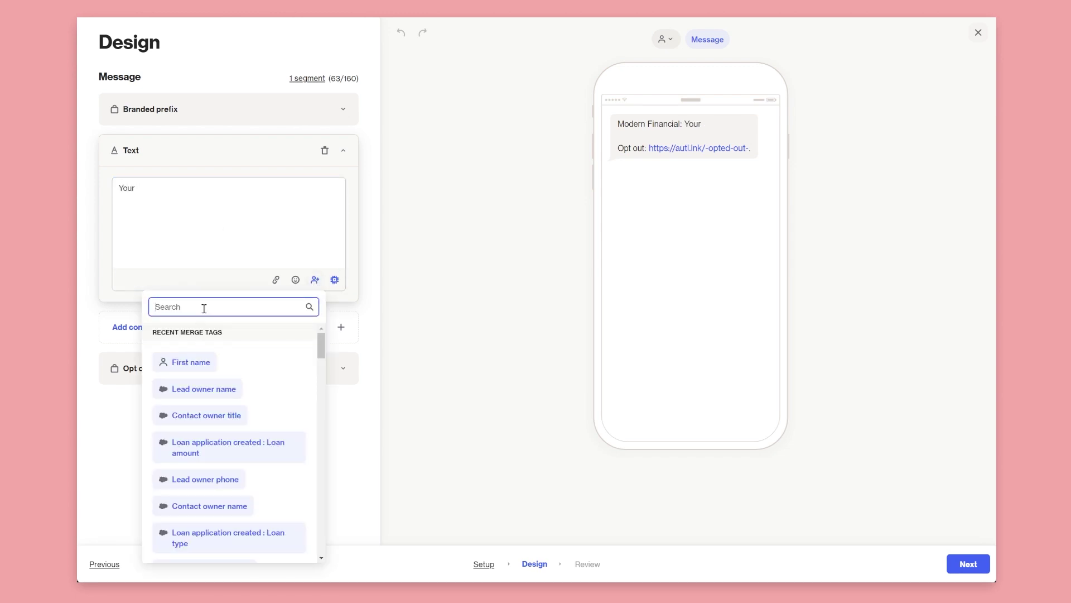
pyautogui.click(229, 537)
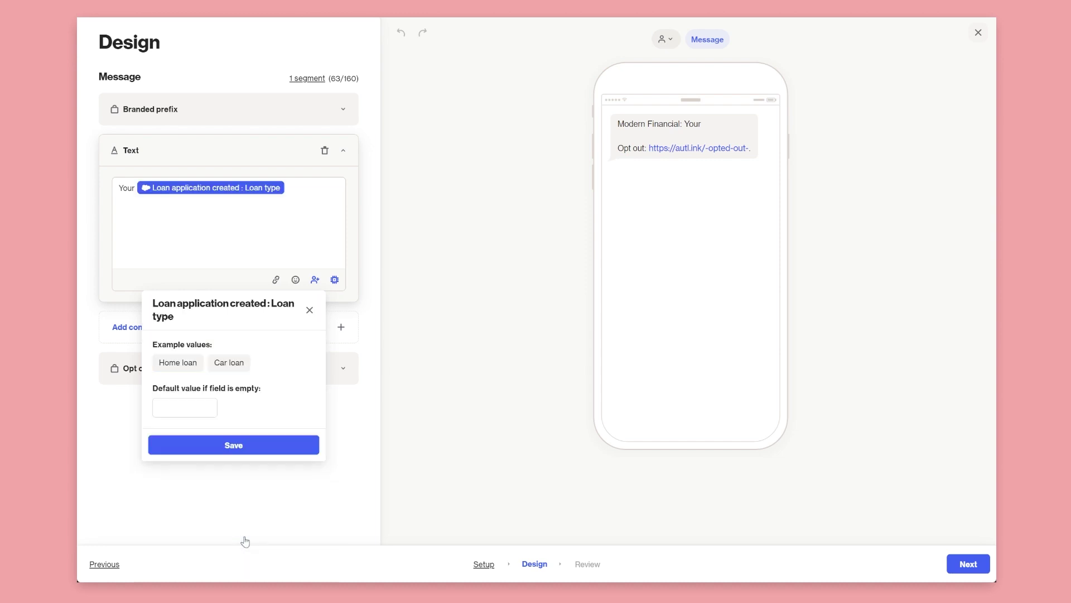
pyautogui.click(232, 445)
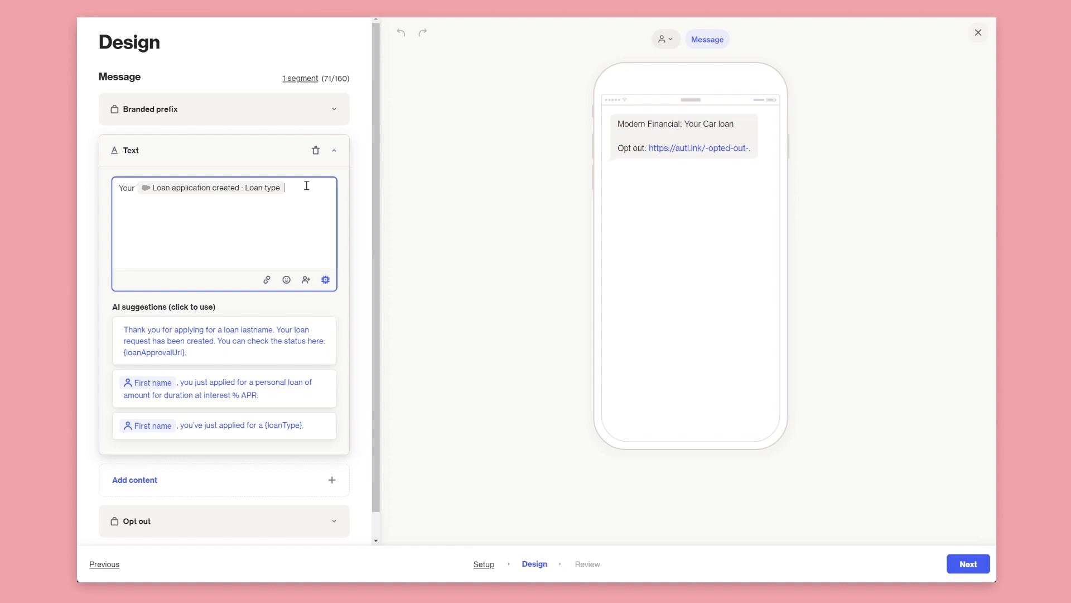
pyautogui.write('is being processed, please check your email to co')
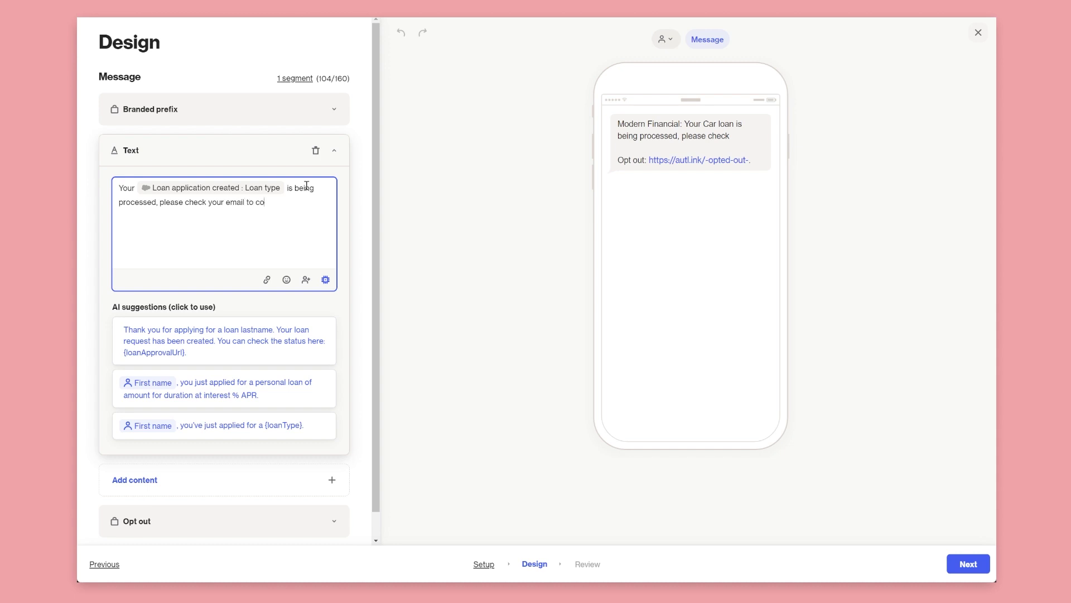
pyautogui.write('mplete ')
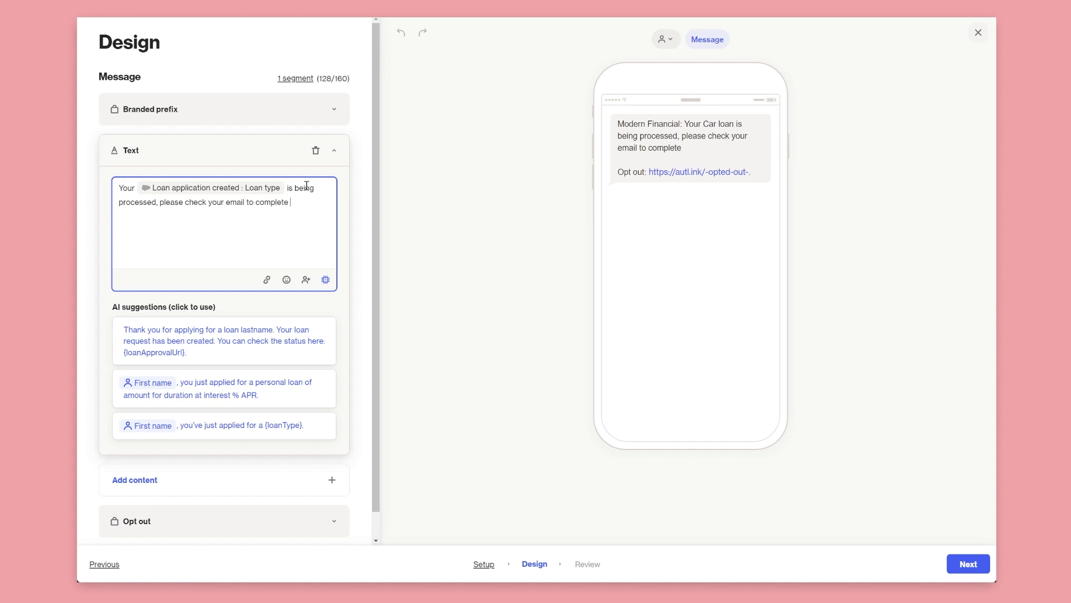
pyautogui.write('verification steps.')
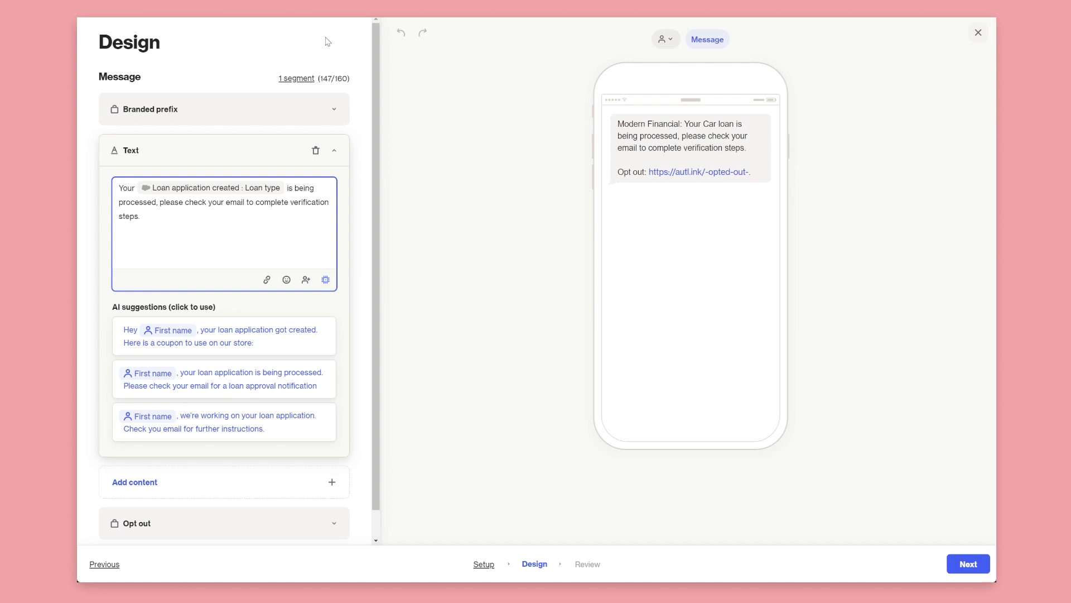
pyautogui.click(173, 151)
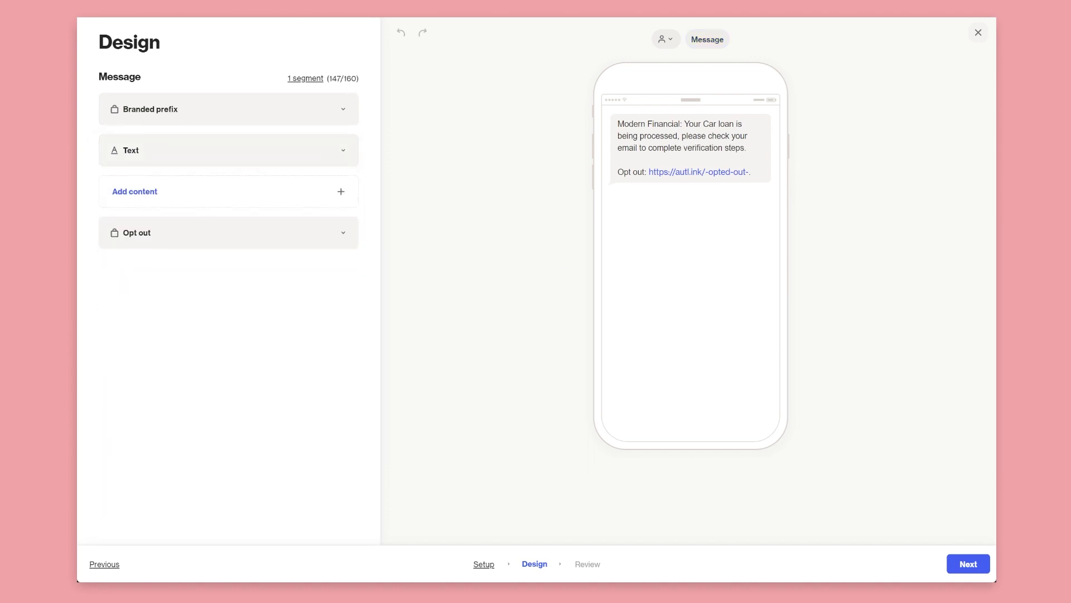
pyautogui.click(983, 564)
pyautogui.click(984, 566)
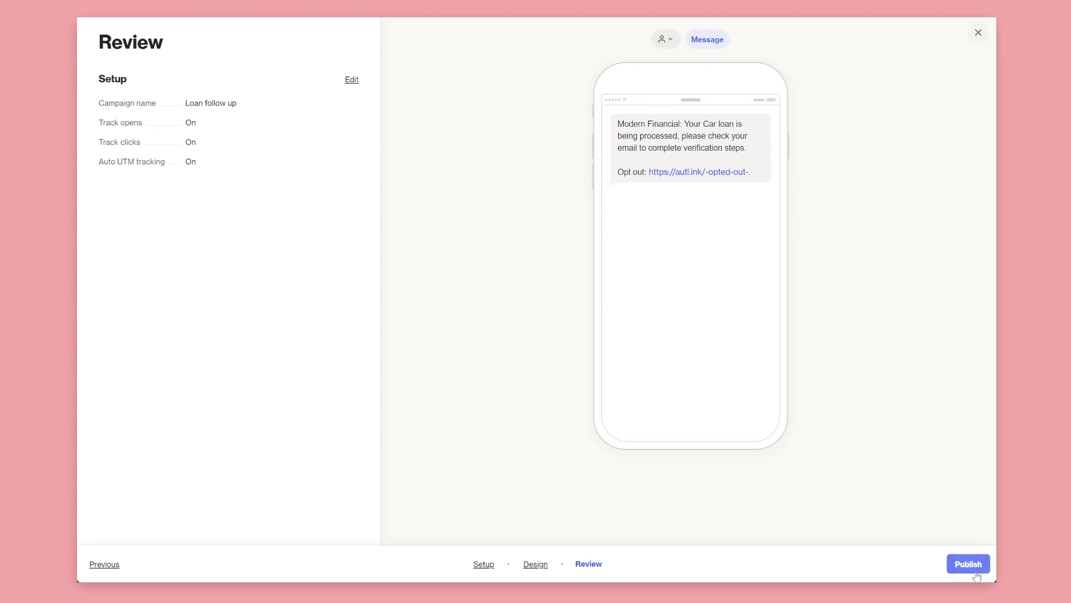
# Step: Exit the SMS editor, view the whole flow, and publish the edits to reach the journey overview
pyautogui.click(981, 34)
pyautogui.click(436, 318)
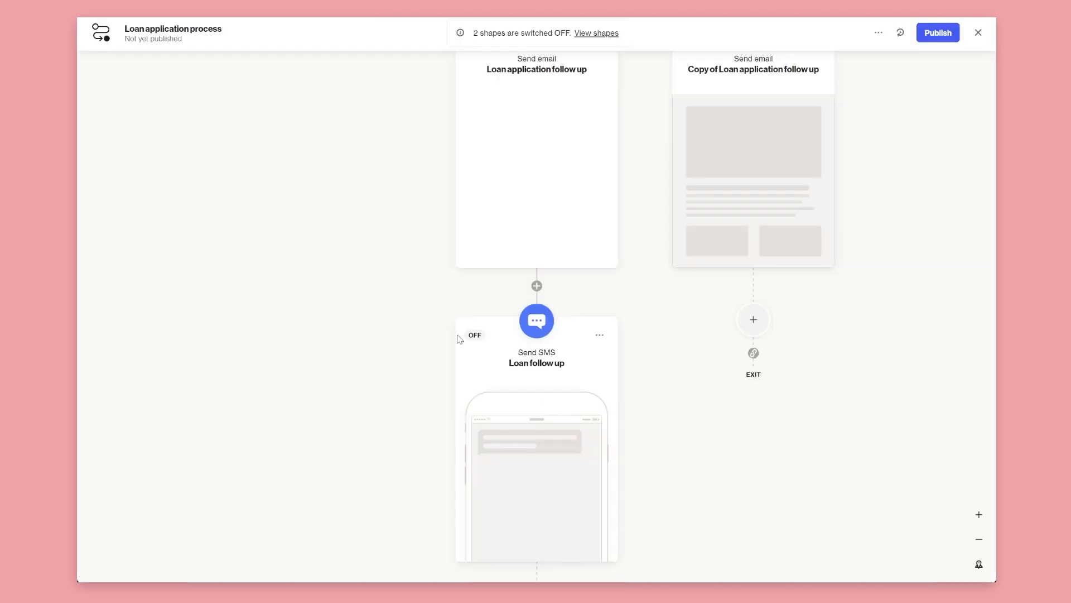
pyautogui.scroll(-5, 559, 390)
pyautogui.moveTo(560, 389); pyautogui.dragTo(471, 435)
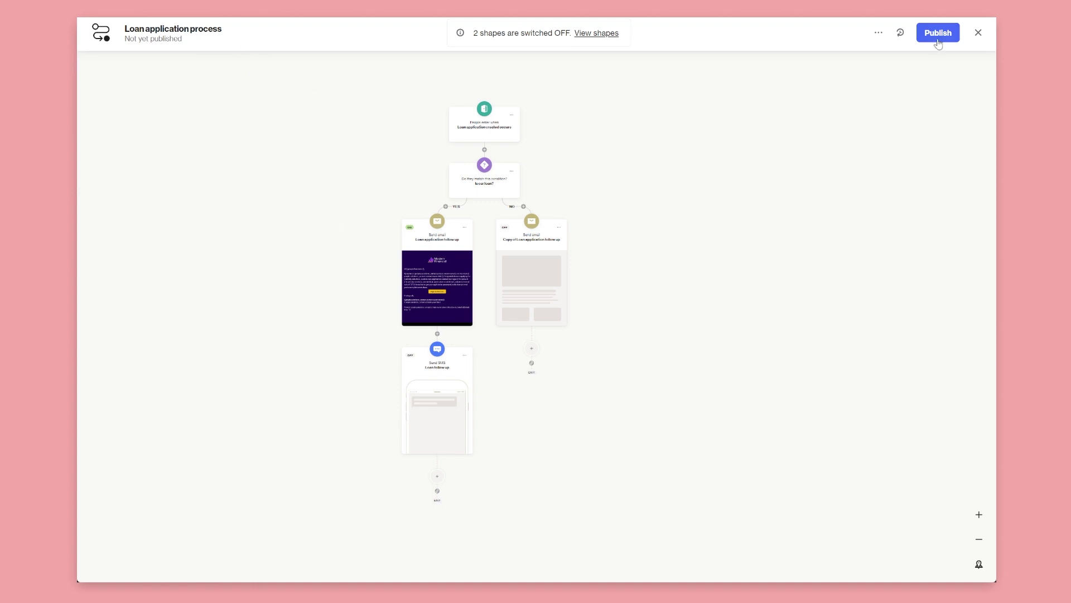
pyautogui.click(979, 33)
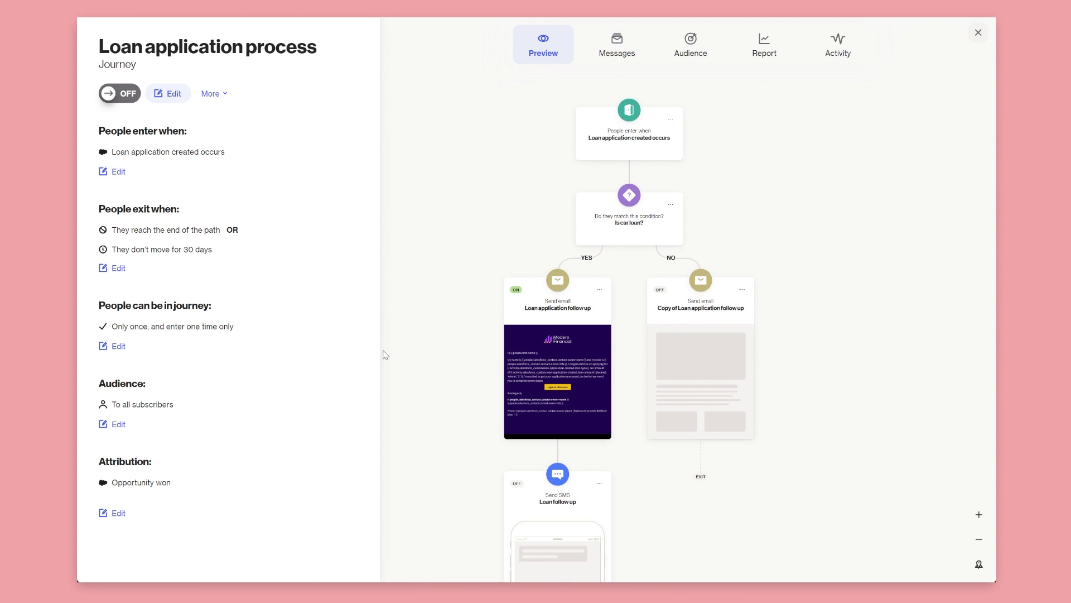
# Step: Set 'People can be in journey' to 'More than once, and enter multiple times' and save
pyautogui.click(118, 346)
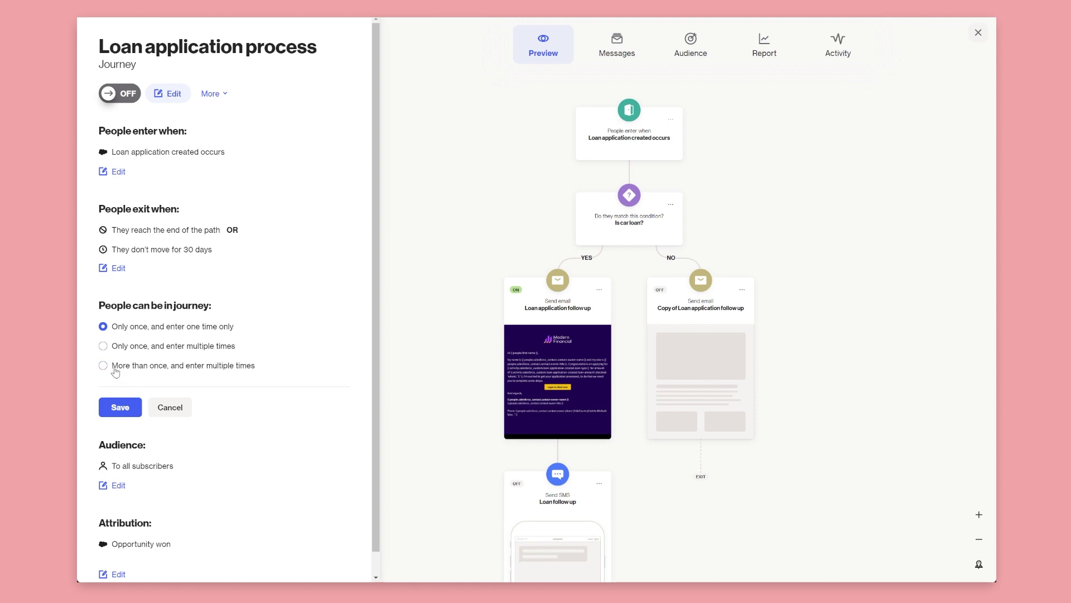
pyautogui.click(117, 367)
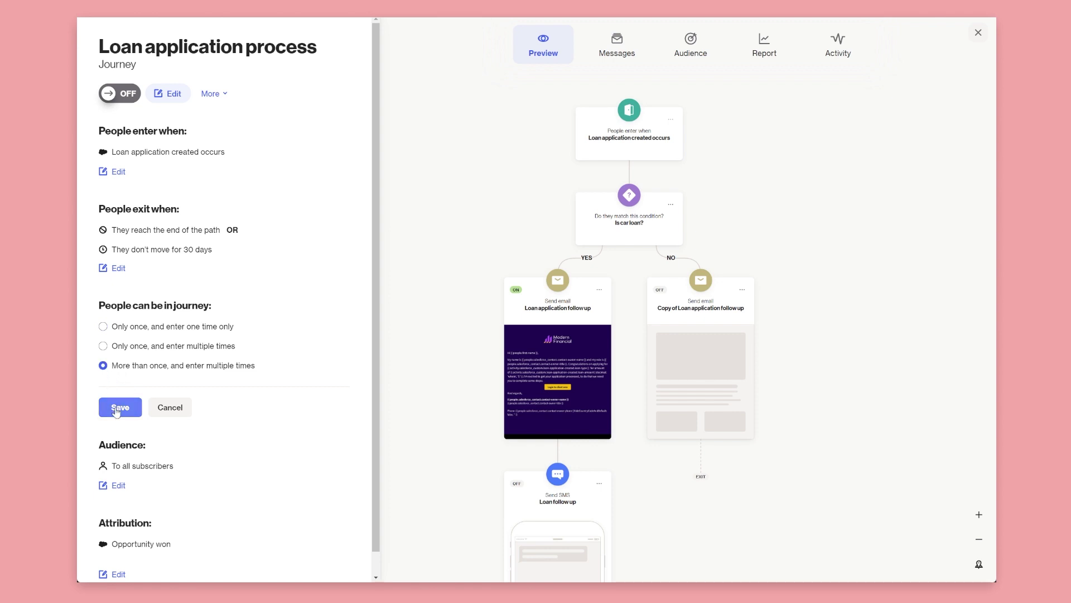
pyautogui.click(117, 409)
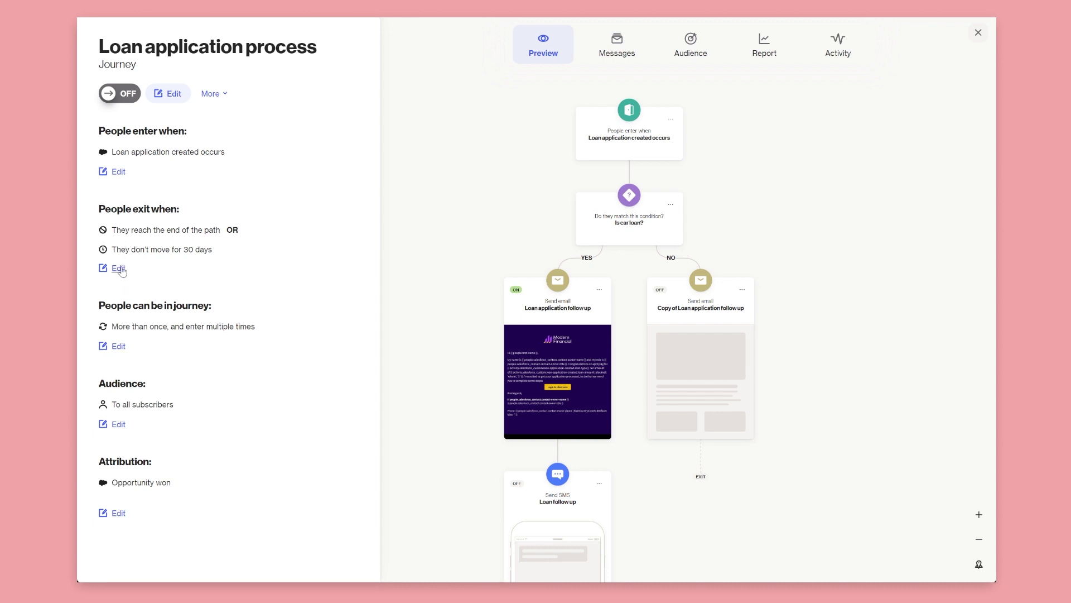
# Step: Add an exit condition for when a Loan application updated event occurs
pyautogui.click(118, 270)
pyautogui.click(120, 275)
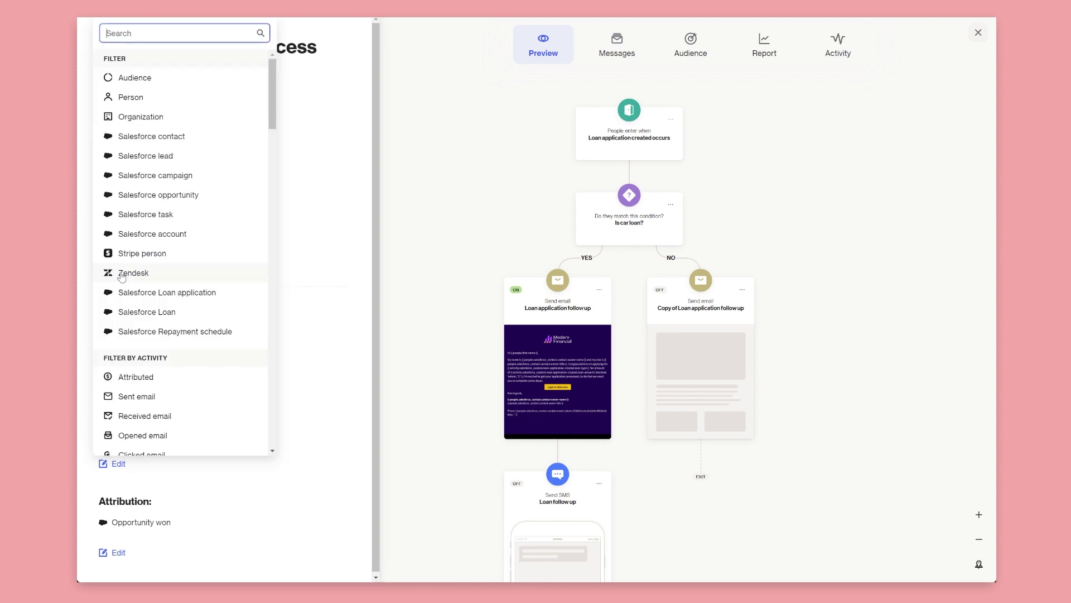
pyautogui.scroll(-10, 151, 258)
pyautogui.scroll(-10, 151, 265)
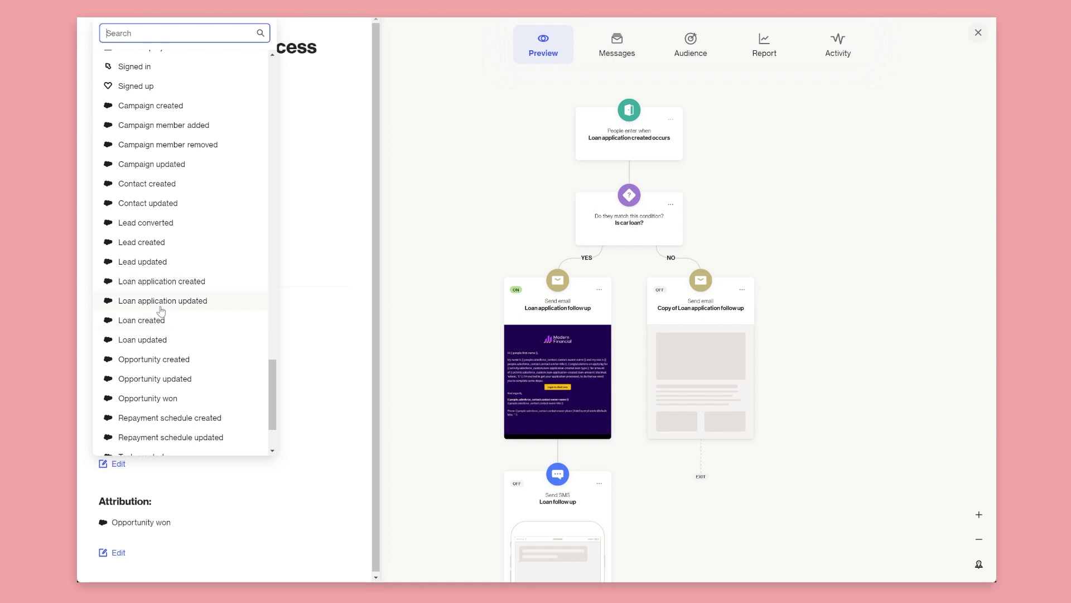
pyautogui.click(161, 301)
pyautogui.click(160, 320)
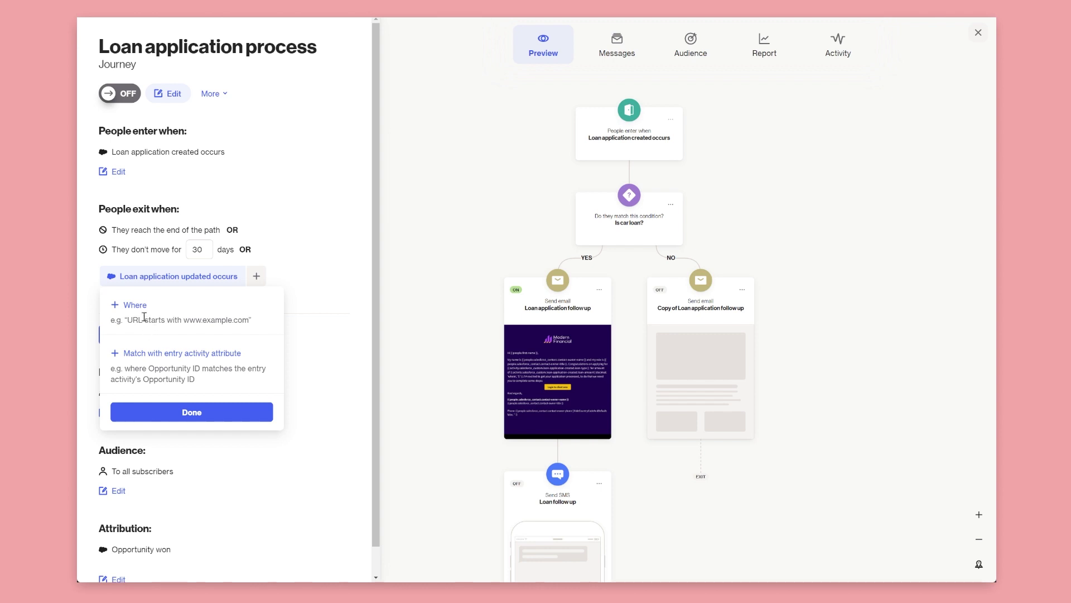
# Step: Filter the exit event to Application status is Denied
pyautogui.click(135, 306)
pyautogui.click(146, 322)
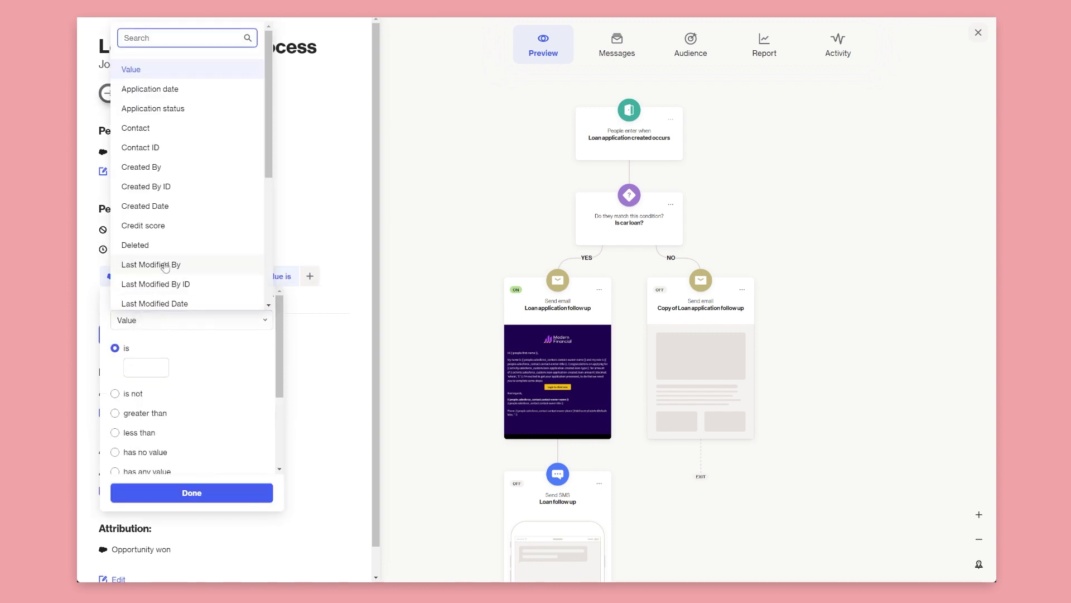
pyautogui.scroll(-5, 164, 268)
pyautogui.scroll(5, 159, 167)
pyautogui.click(166, 110)
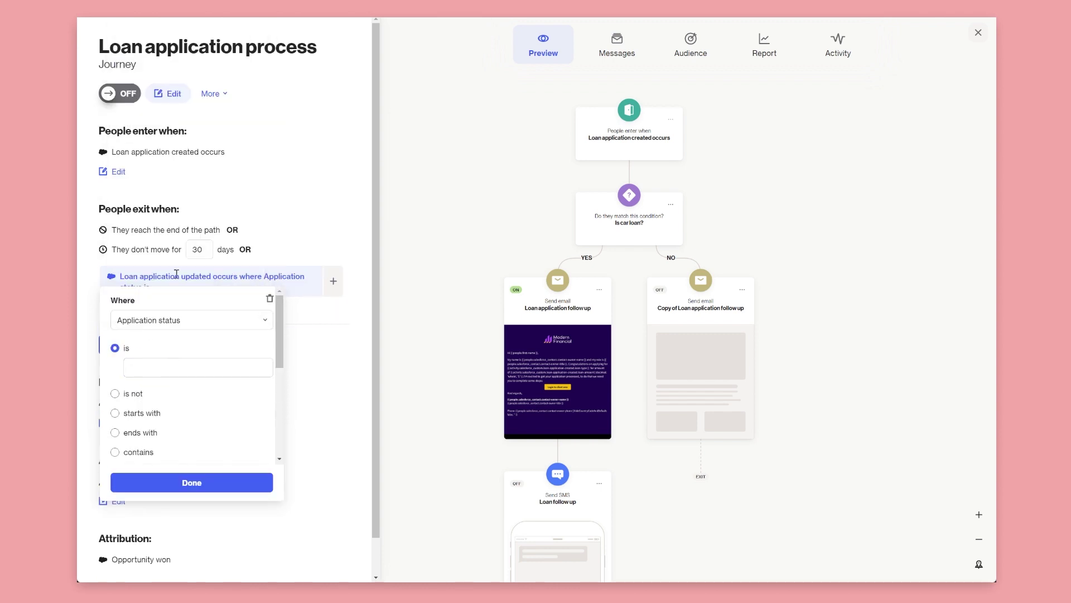
pyautogui.click(161, 367)
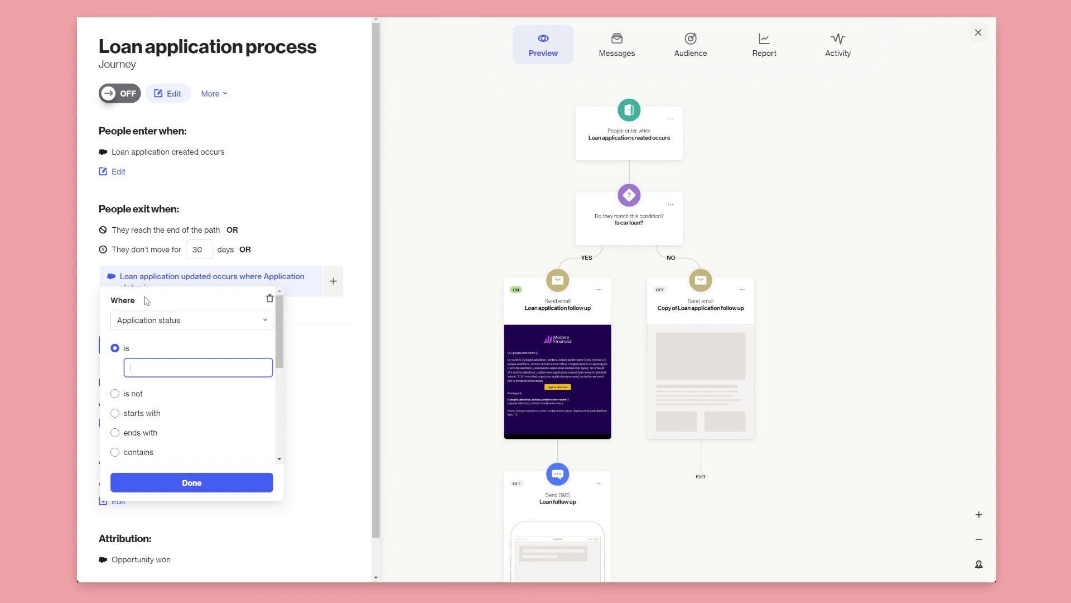
pyautogui.write('Denied')
pyautogui.click(171, 482)
pyautogui.click(161, 289)
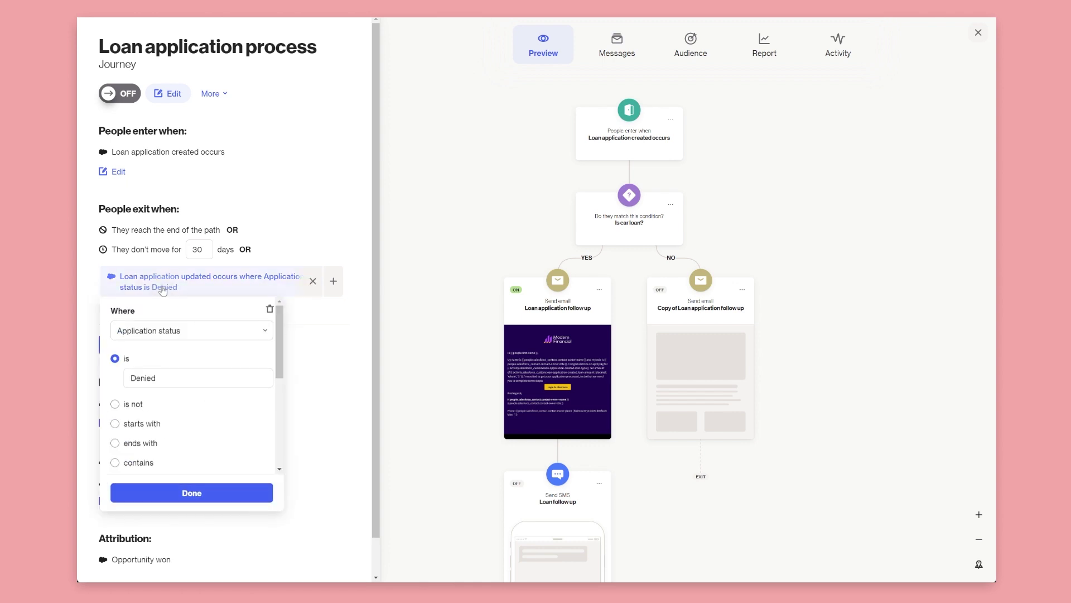
pyautogui.scroll(-5, 178, 369)
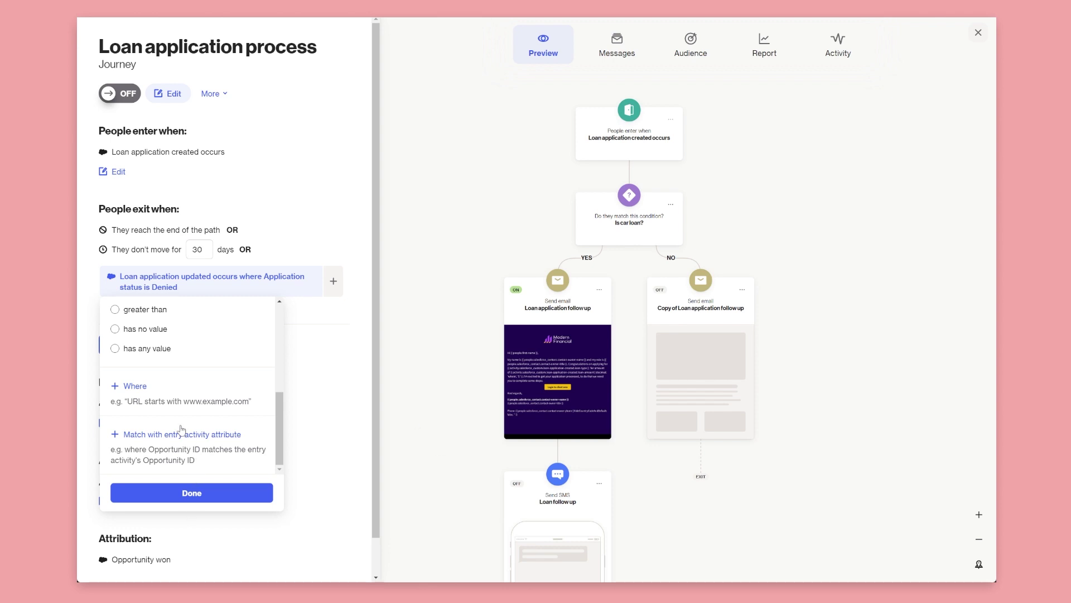
# Step: Add an entry-activity match on the Loan ID attribute, replacing the initial Contact ID choice
pyautogui.click(171, 437)
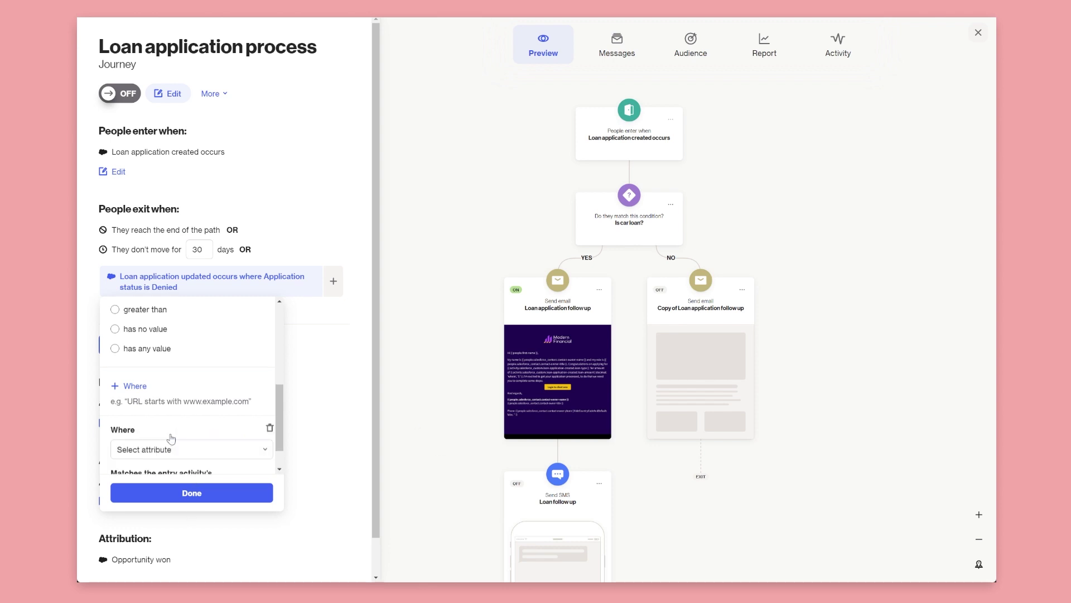
pyautogui.click(158, 451)
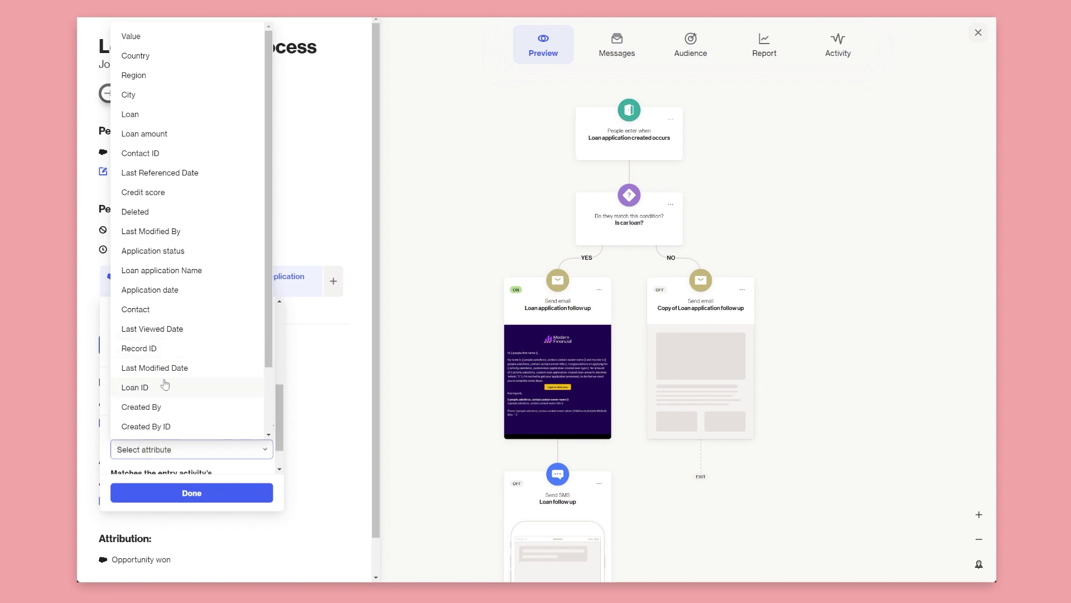
pyautogui.scroll(-3, 165, 384)
pyautogui.scroll(3, 165, 377)
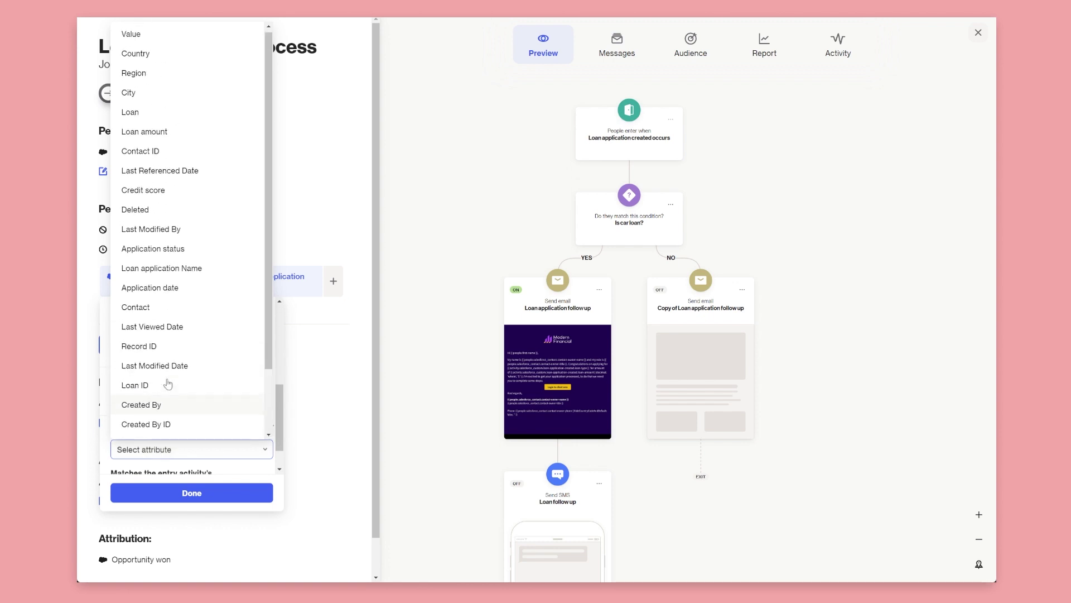
pyautogui.click(155, 159)
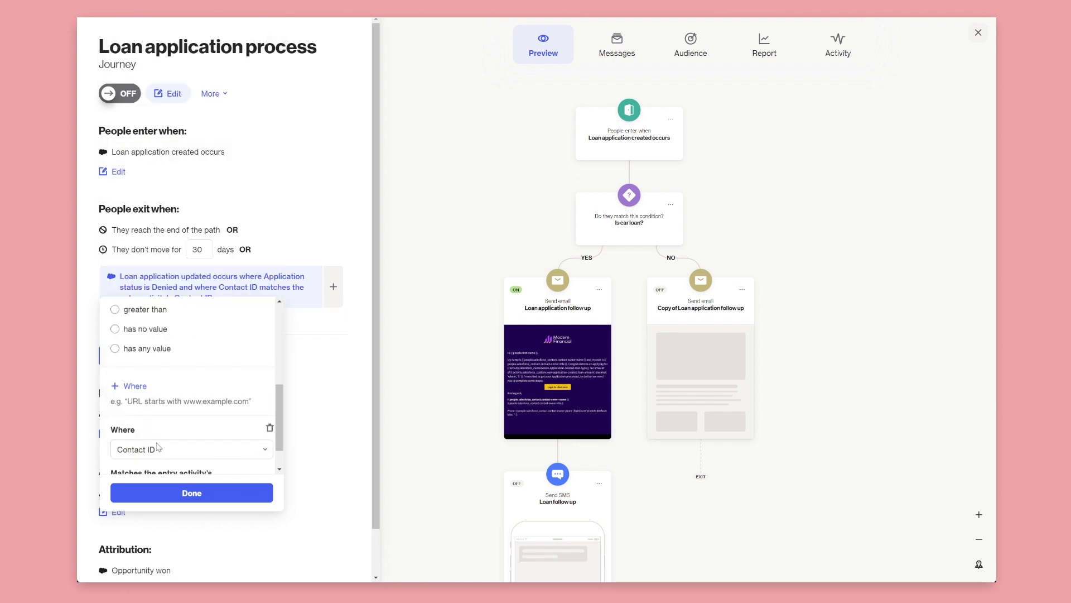
pyautogui.click(168, 414)
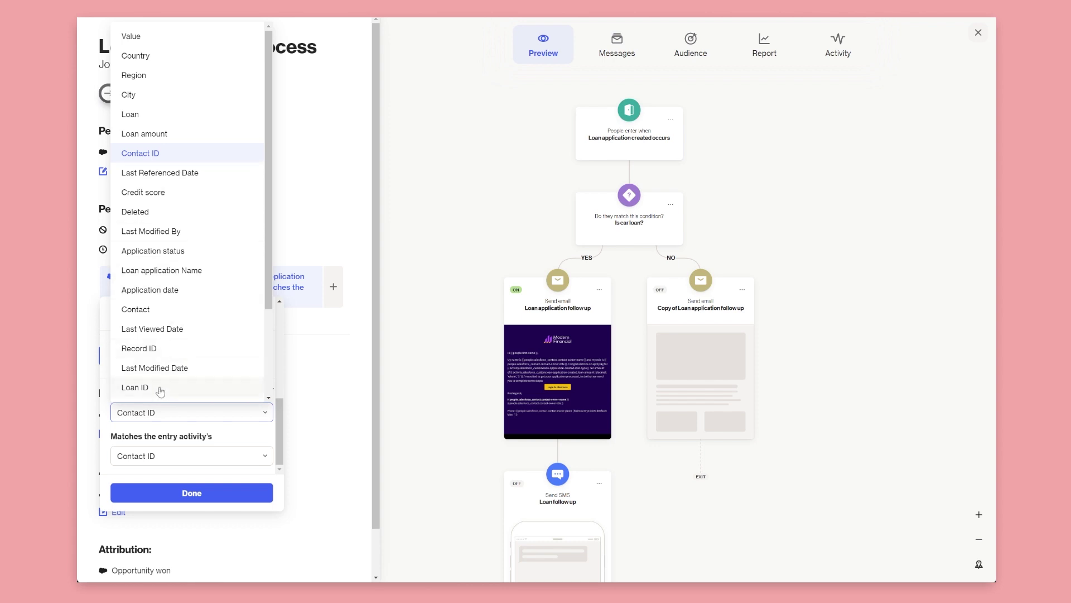
pyautogui.click(155, 393)
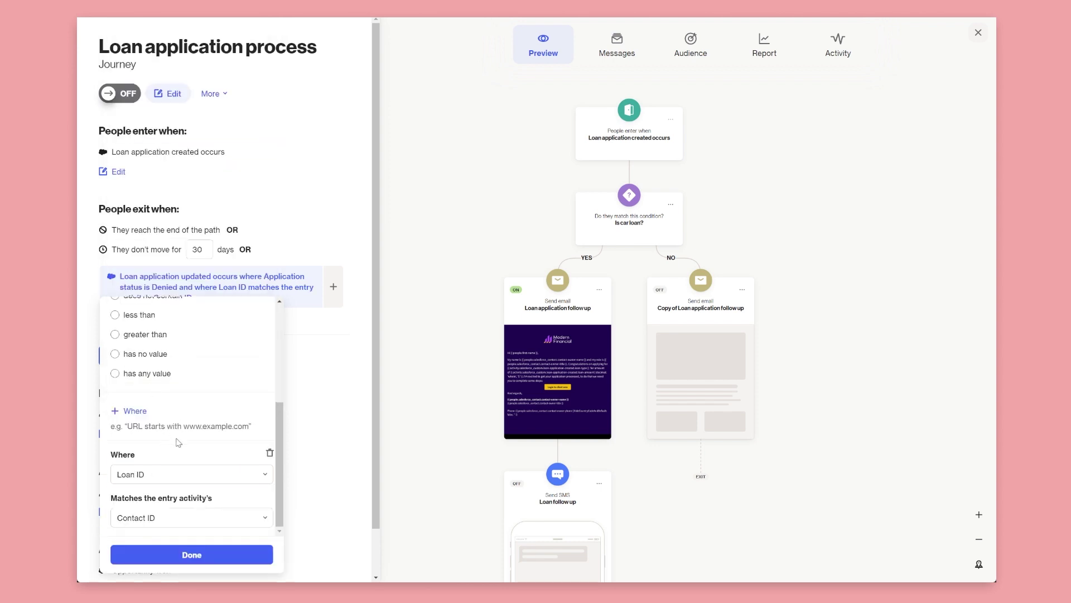
# Step: Match it against the entry activity's Loan ID and finish the condition
pyautogui.click(157, 518)
pyautogui.scroll(-3, 168, 480)
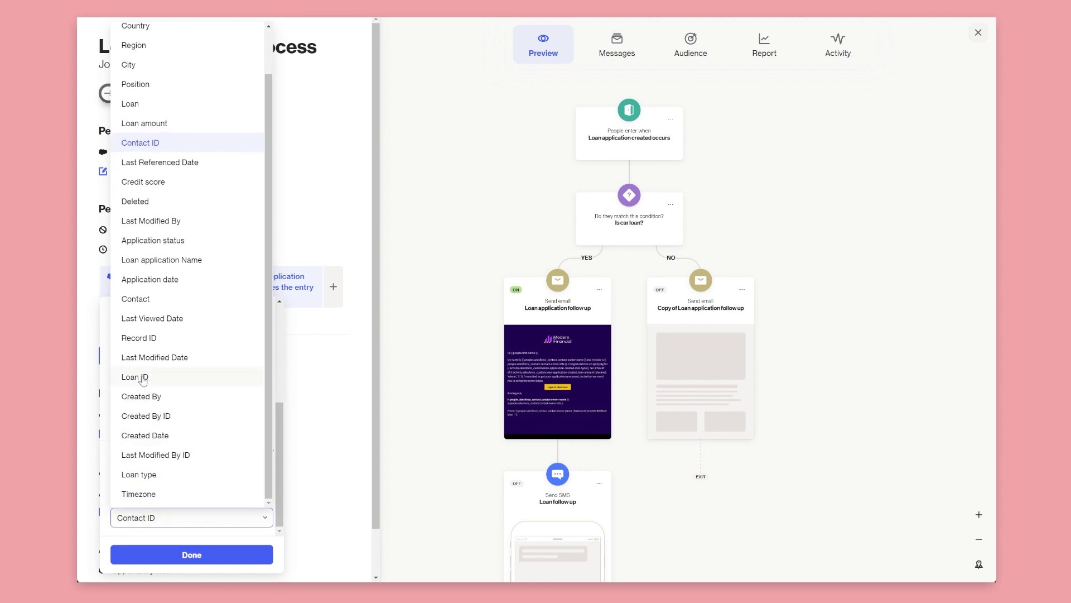
pyautogui.click(144, 376)
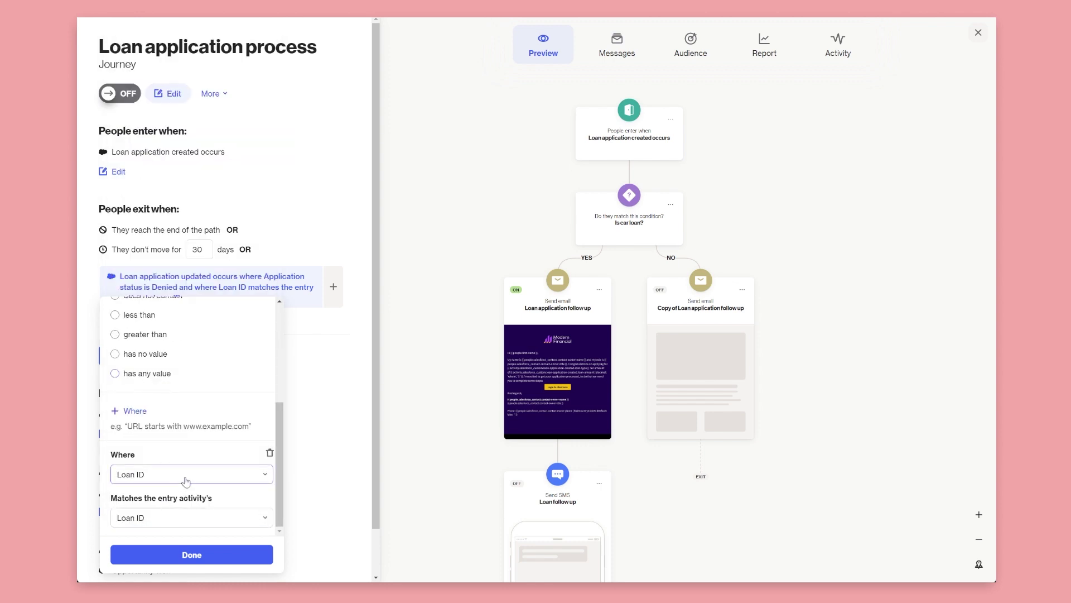
pyautogui.click(187, 481)
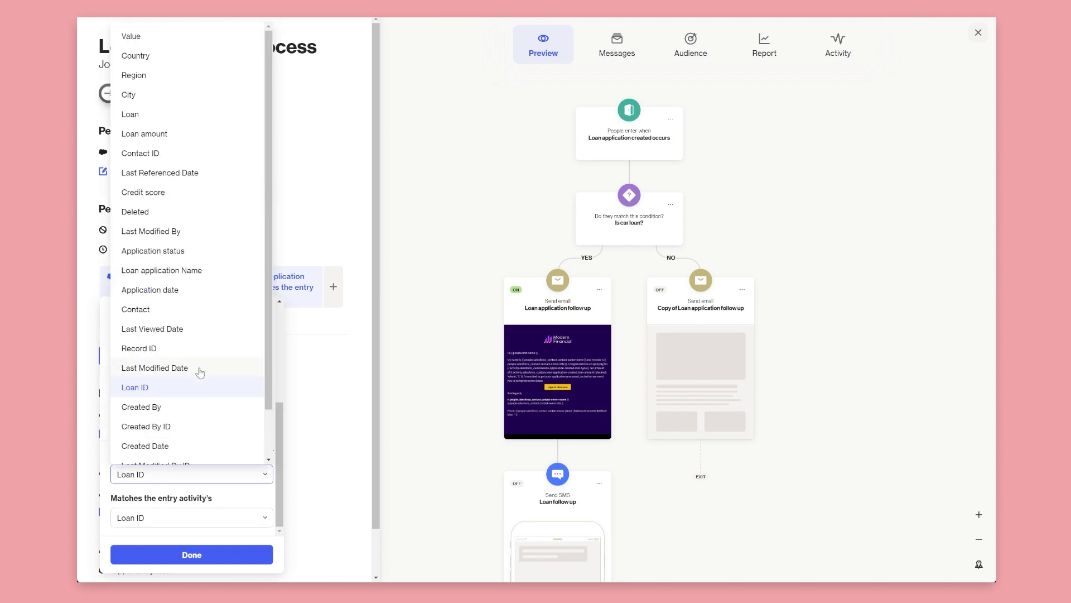
pyautogui.scroll(-3, 199, 372)
pyautogui.scroll(3, 200, 373)
pyautogui.click(236, 503)
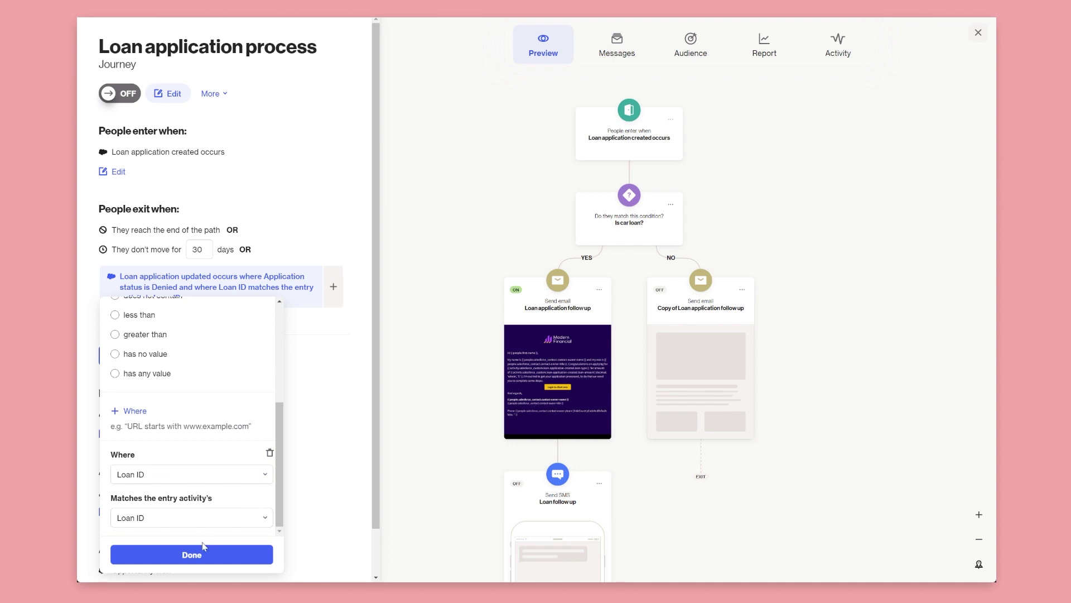
pyautogui.click(204, 552)
# Step: Save the exit rules and review the entry trigger description
pyautogui.click(119, 355)
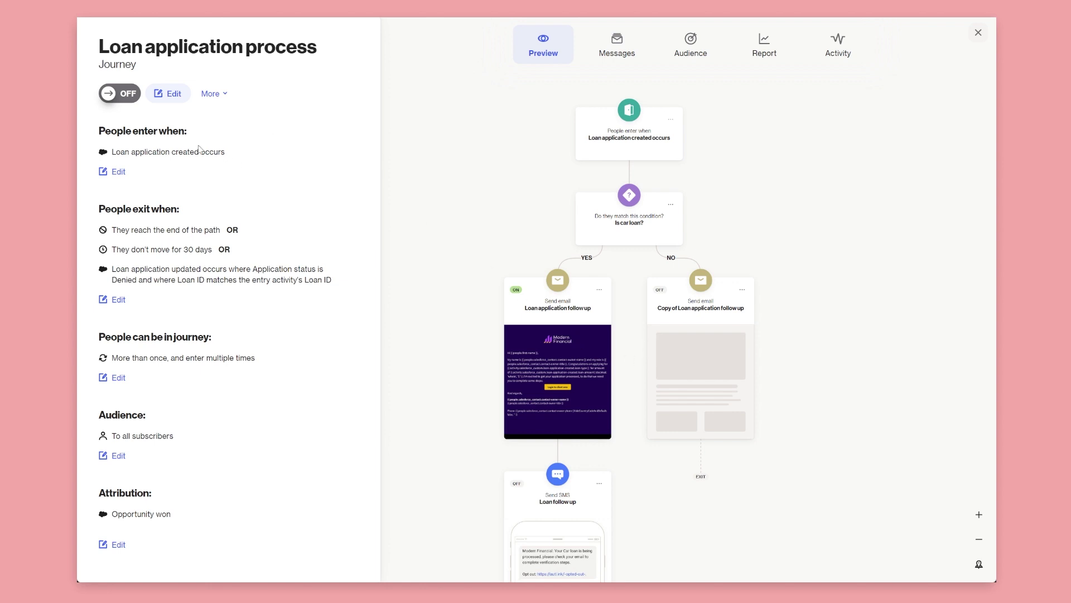
pyautogui.moveTo(124, 152); pyautogui.dragTo(223, 151)
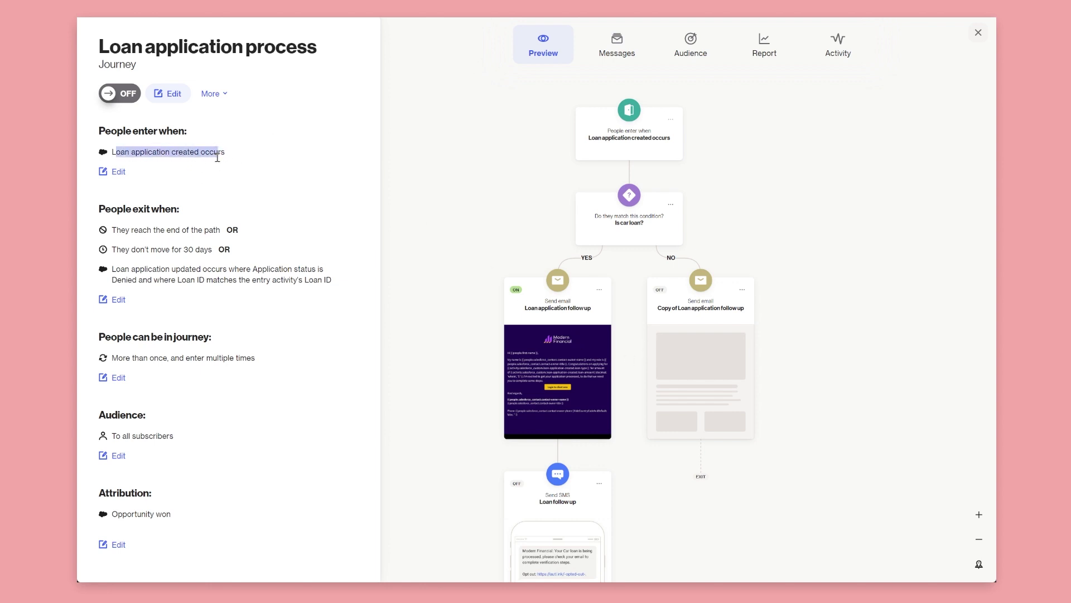
pyautogui.click(223, 149)
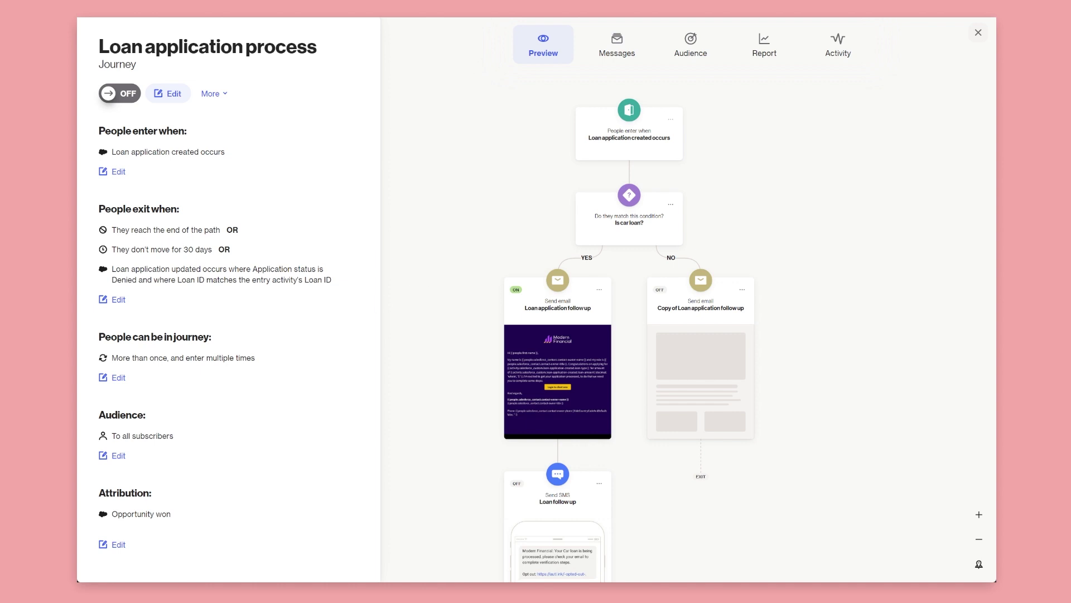
pyautogui.moveTo(120, 152); pyautogui.dragTo(201, 152)
pyautogui.click(201, 152)
# Step: Pan the journey canvas to review the entry, condition nodes and full flow
pyautogui.moveTo(479, 263); pyautogui.dragTo(454, 199)
pyautogui.scroll(-5, 454, 201)
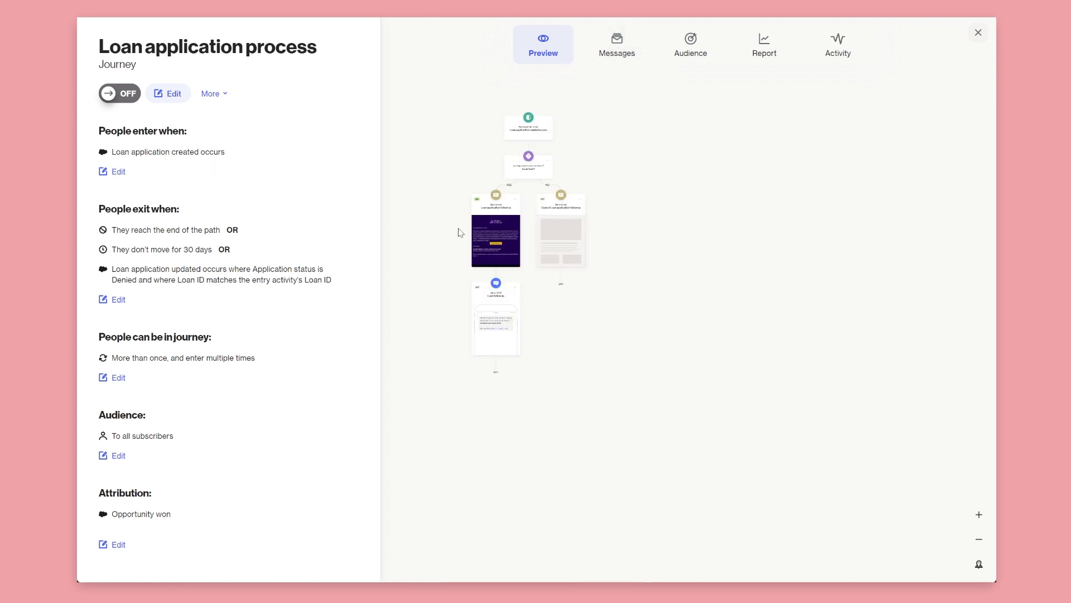
pyautogui.scroll(5, 460, 232)
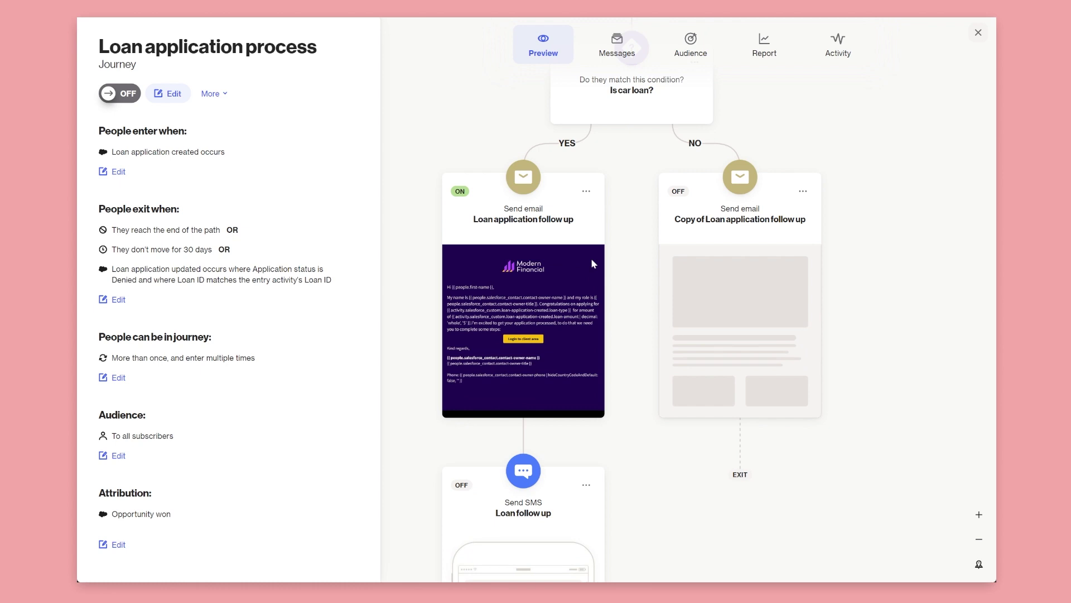
pyautogui.moveTo(591, 258); pyautogui.dragTo(575, 394)
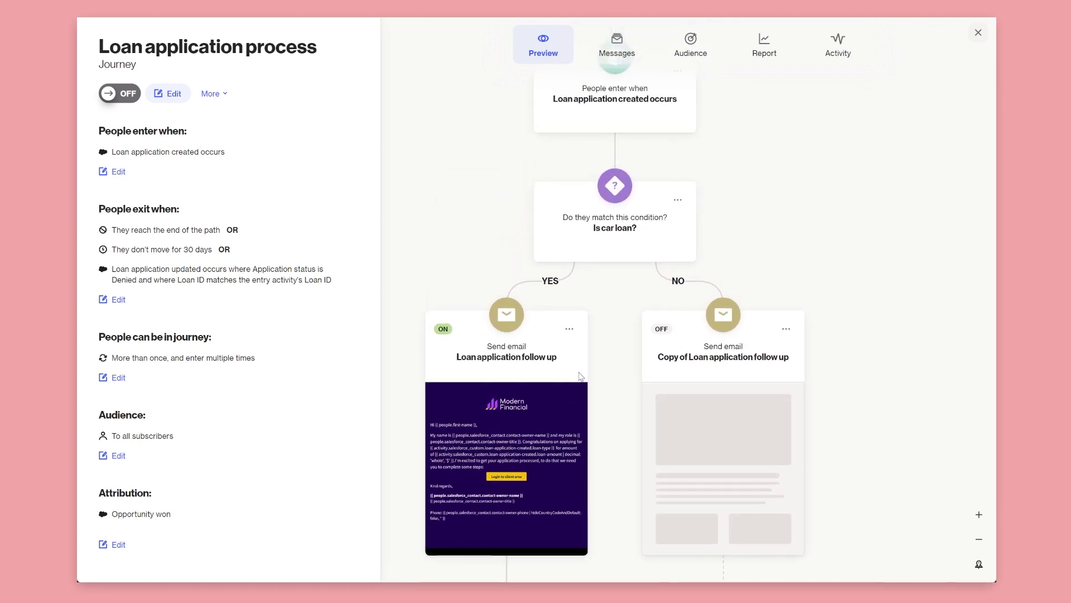